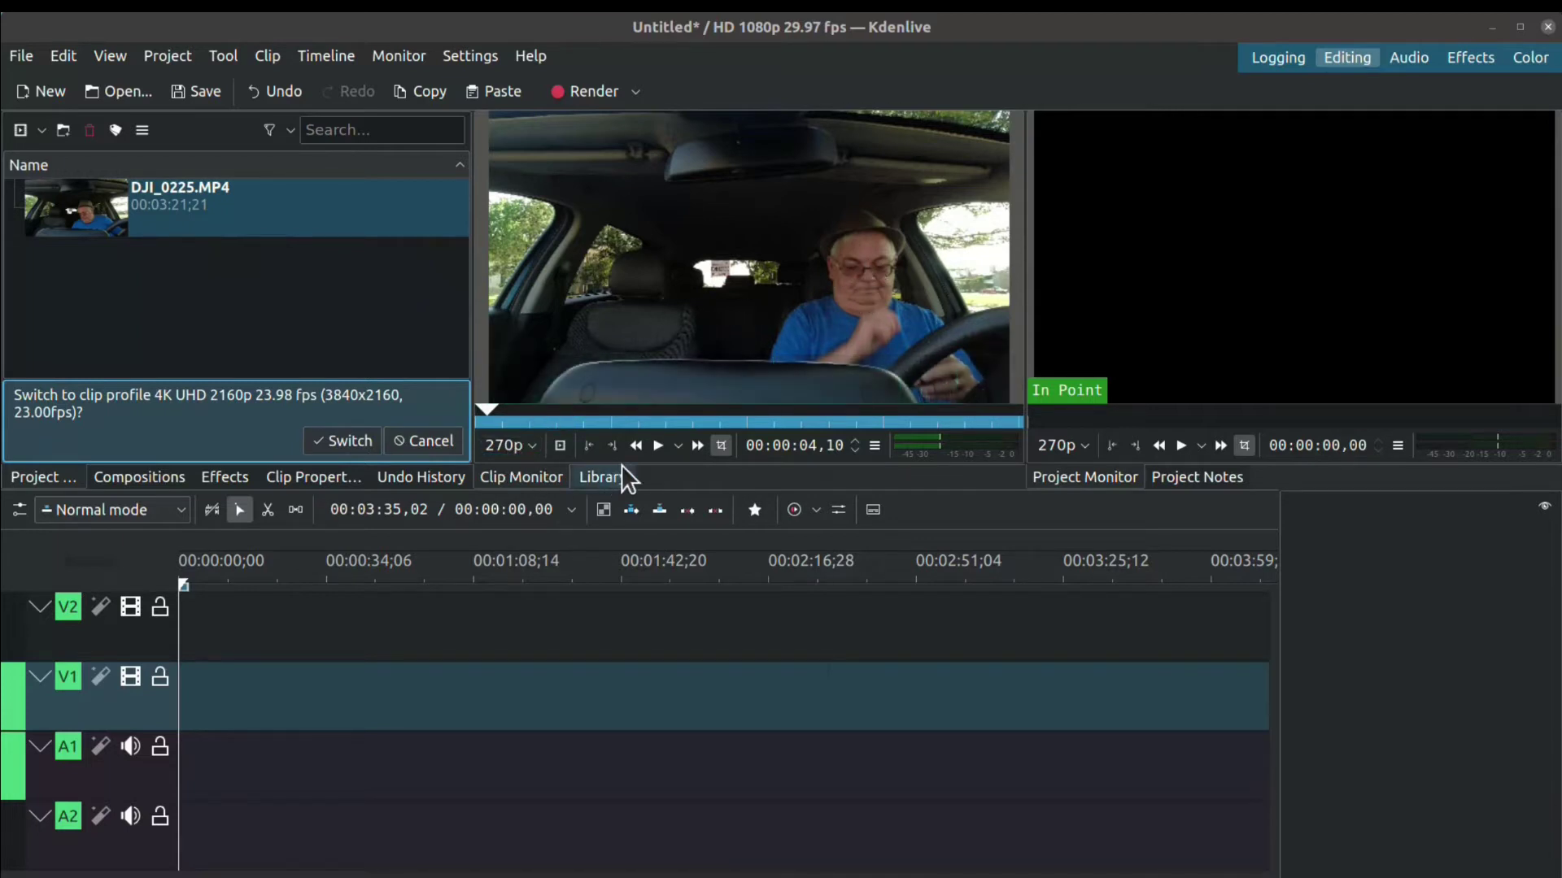
# Preview DJI_0225.MP4 up to 00:00:25,15 in the clip monitor and place it at the start of track V1
pyautogui.click(654, 447)
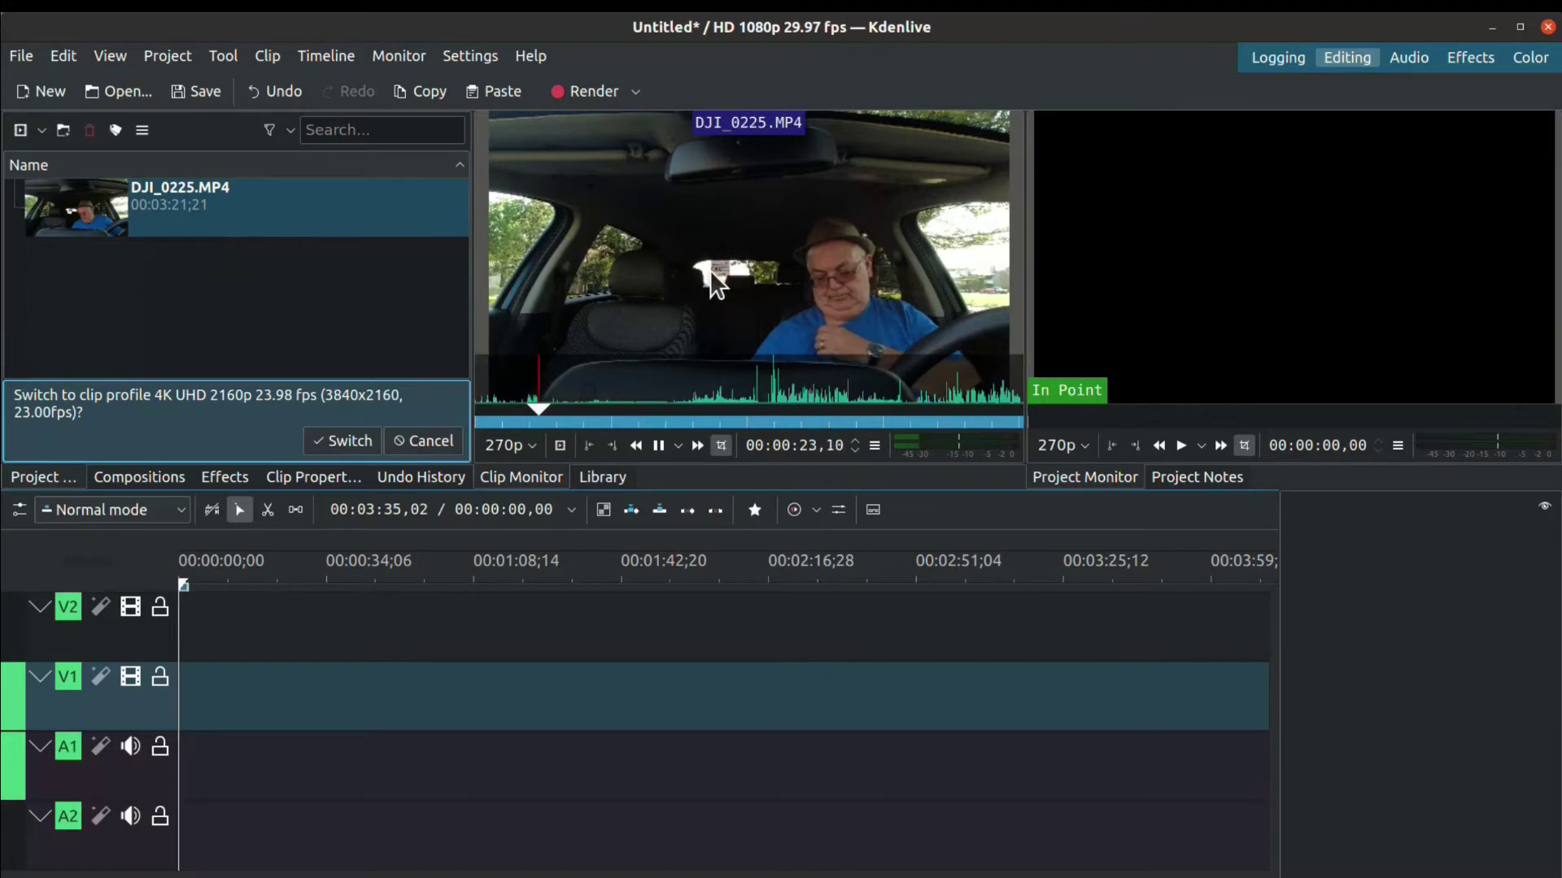
pyautogui.click(768, 311)
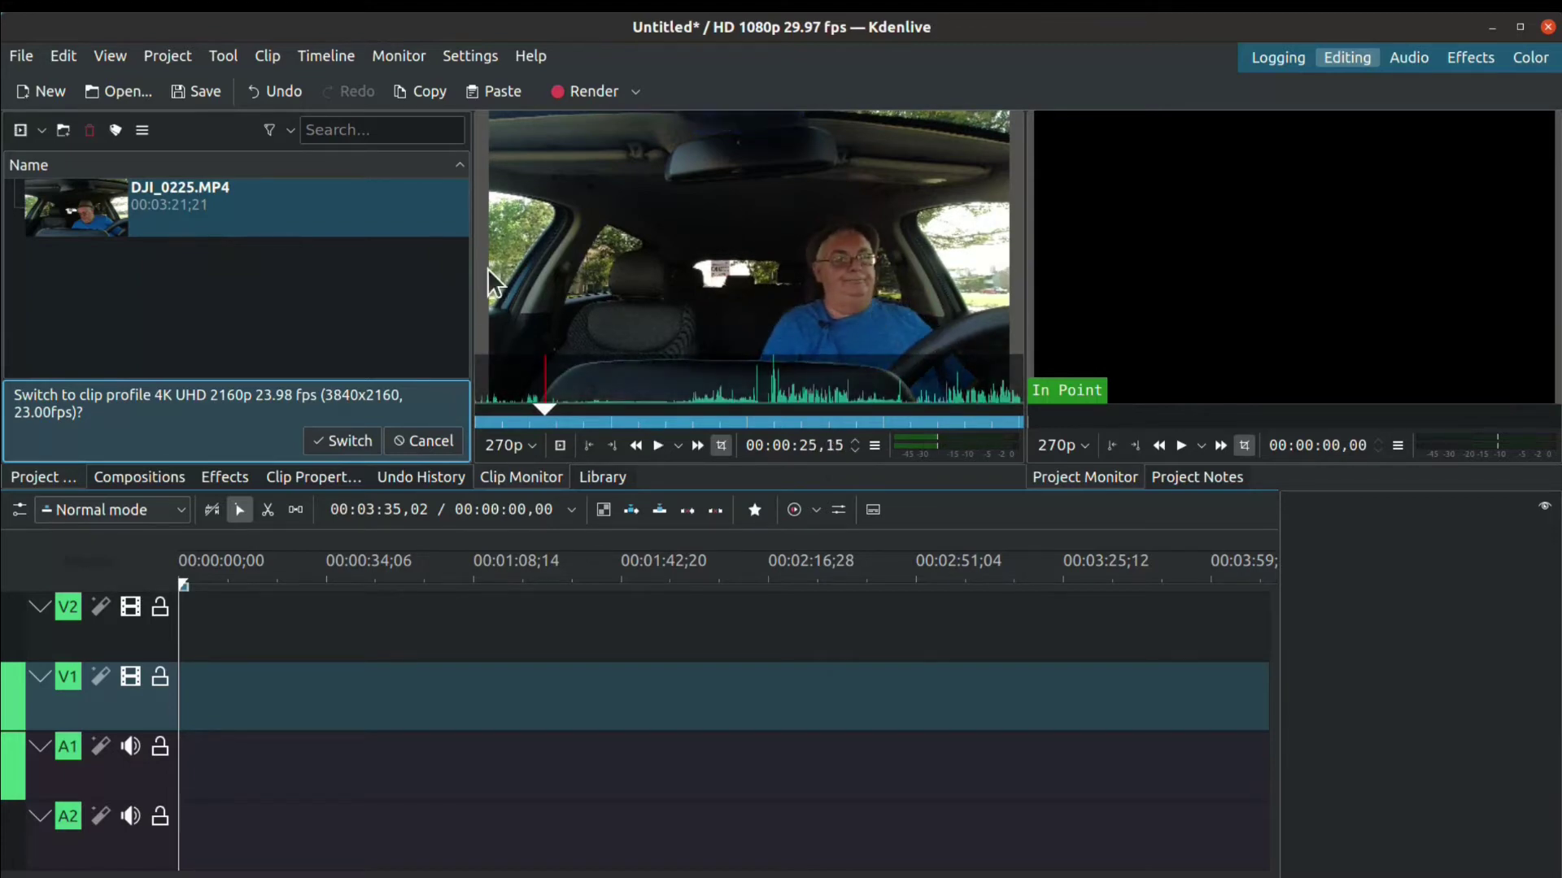
pyautogui.moveTo(186, 236)
pyautogui.moveTo(70, 213); pyautogui.dragTo(174, 701)
# Play through the opening of the timeline and park the playhead at 00:00:27,09
pyautogui.click(1181, 446)
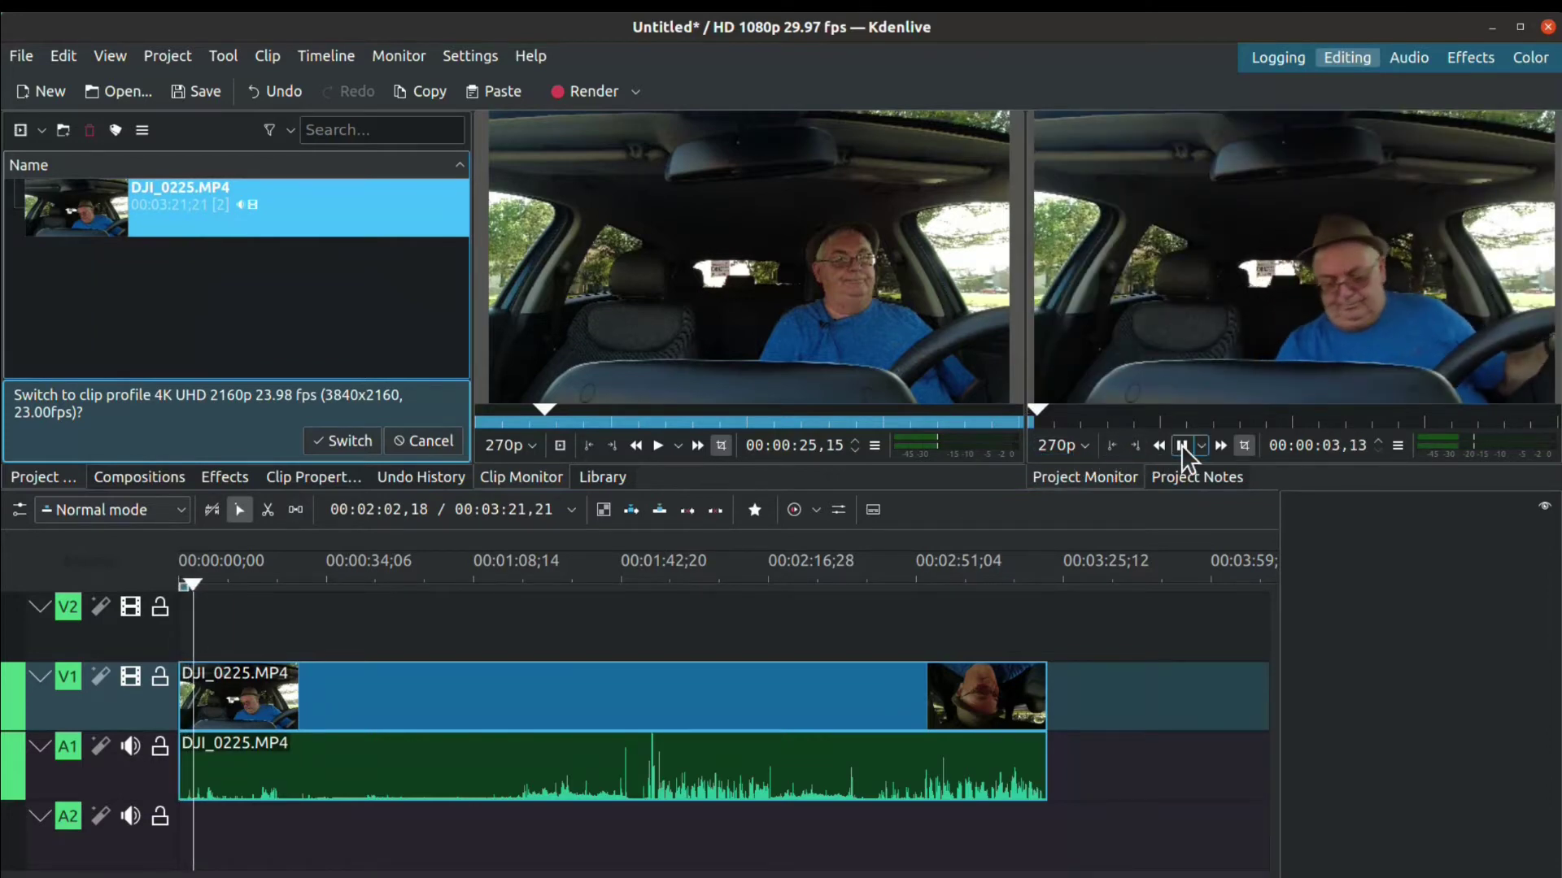
pyautogui.click(1181, 446)
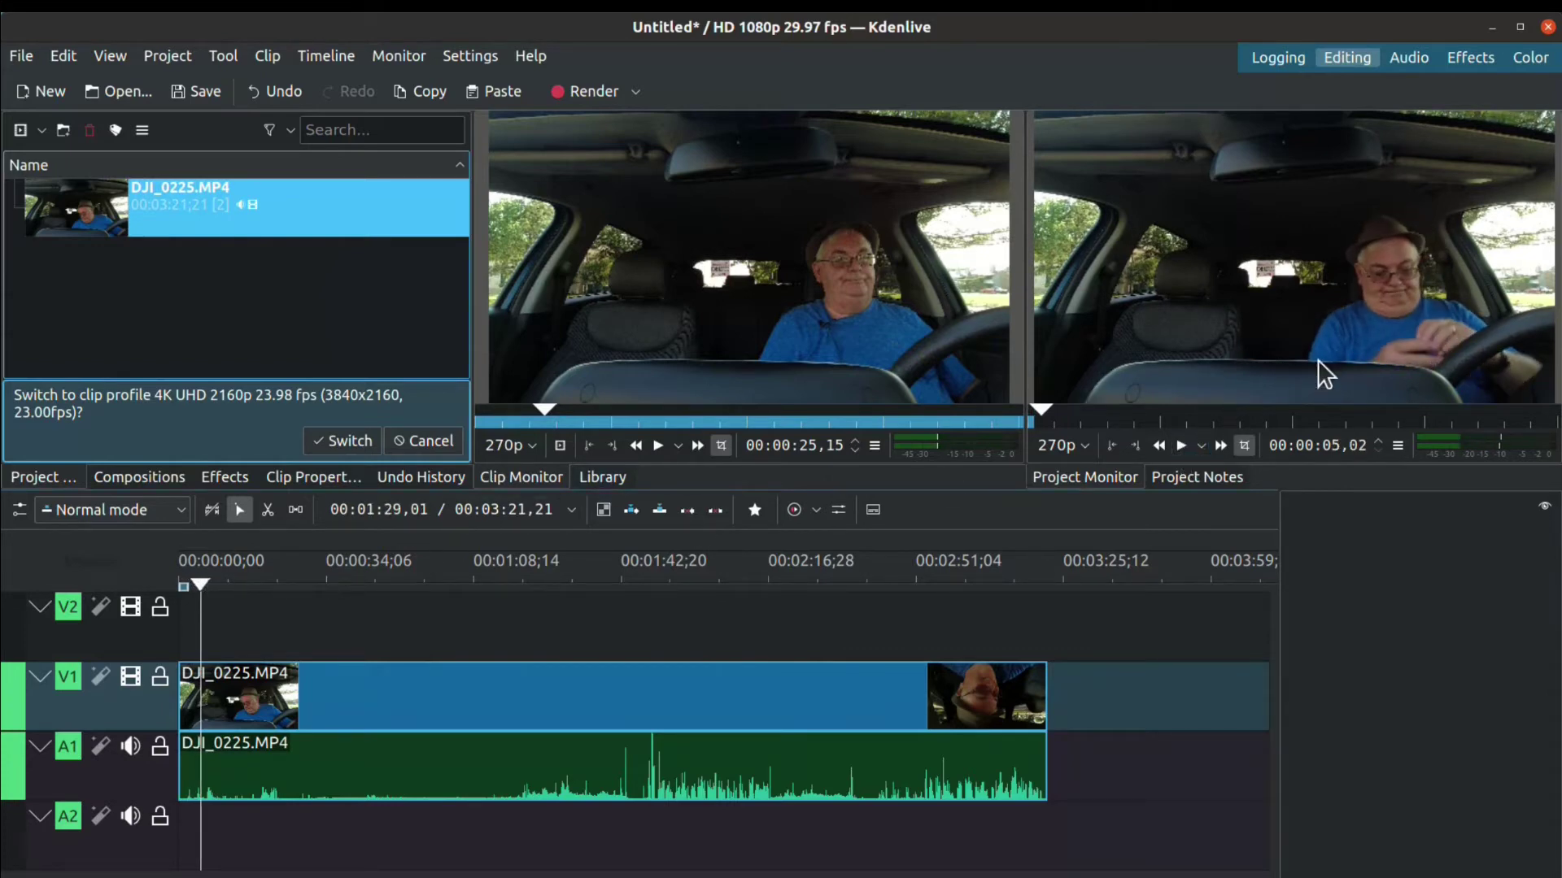
pyautogui.moveTo(797, 285)
pyautogui.moveTo(208, 582); pyautogui.dragTo(265, 583)
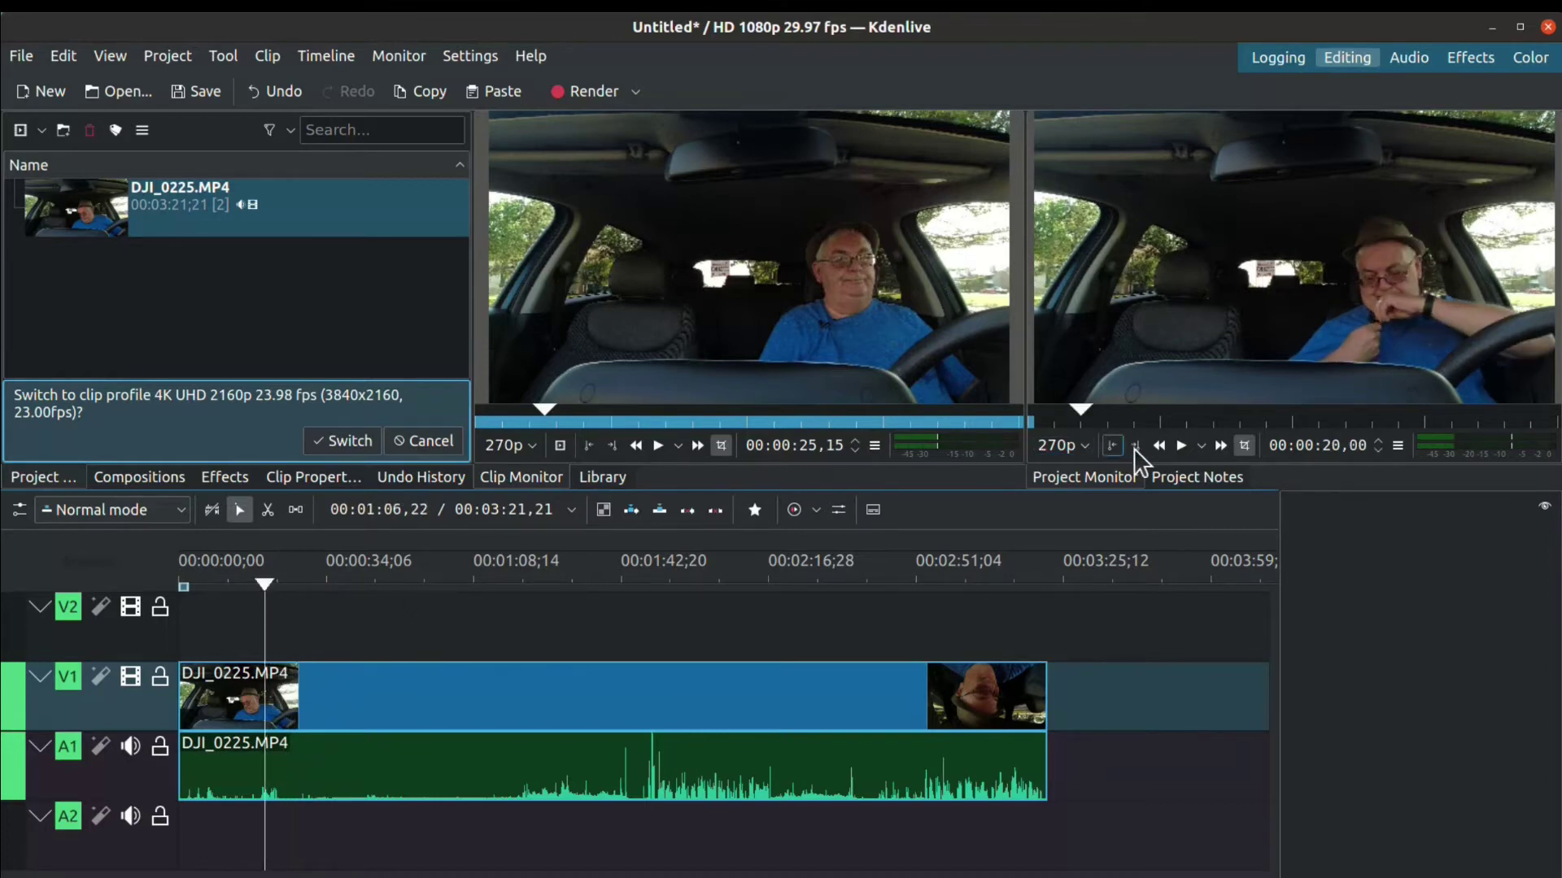
pyautogui.click(1175, 443)
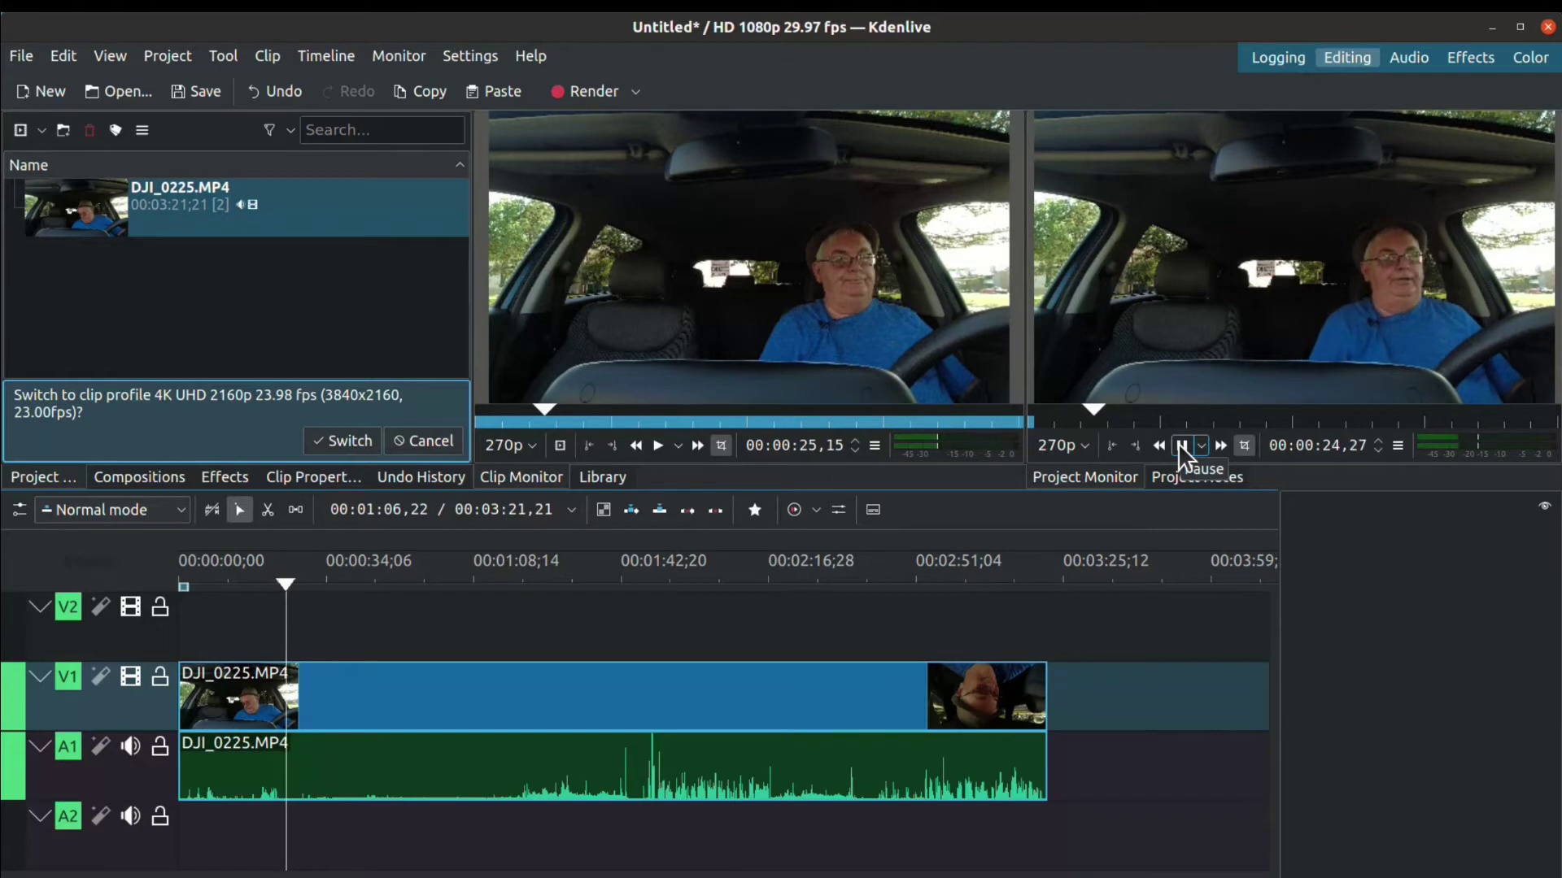
pyautogui.click(1181, 446)
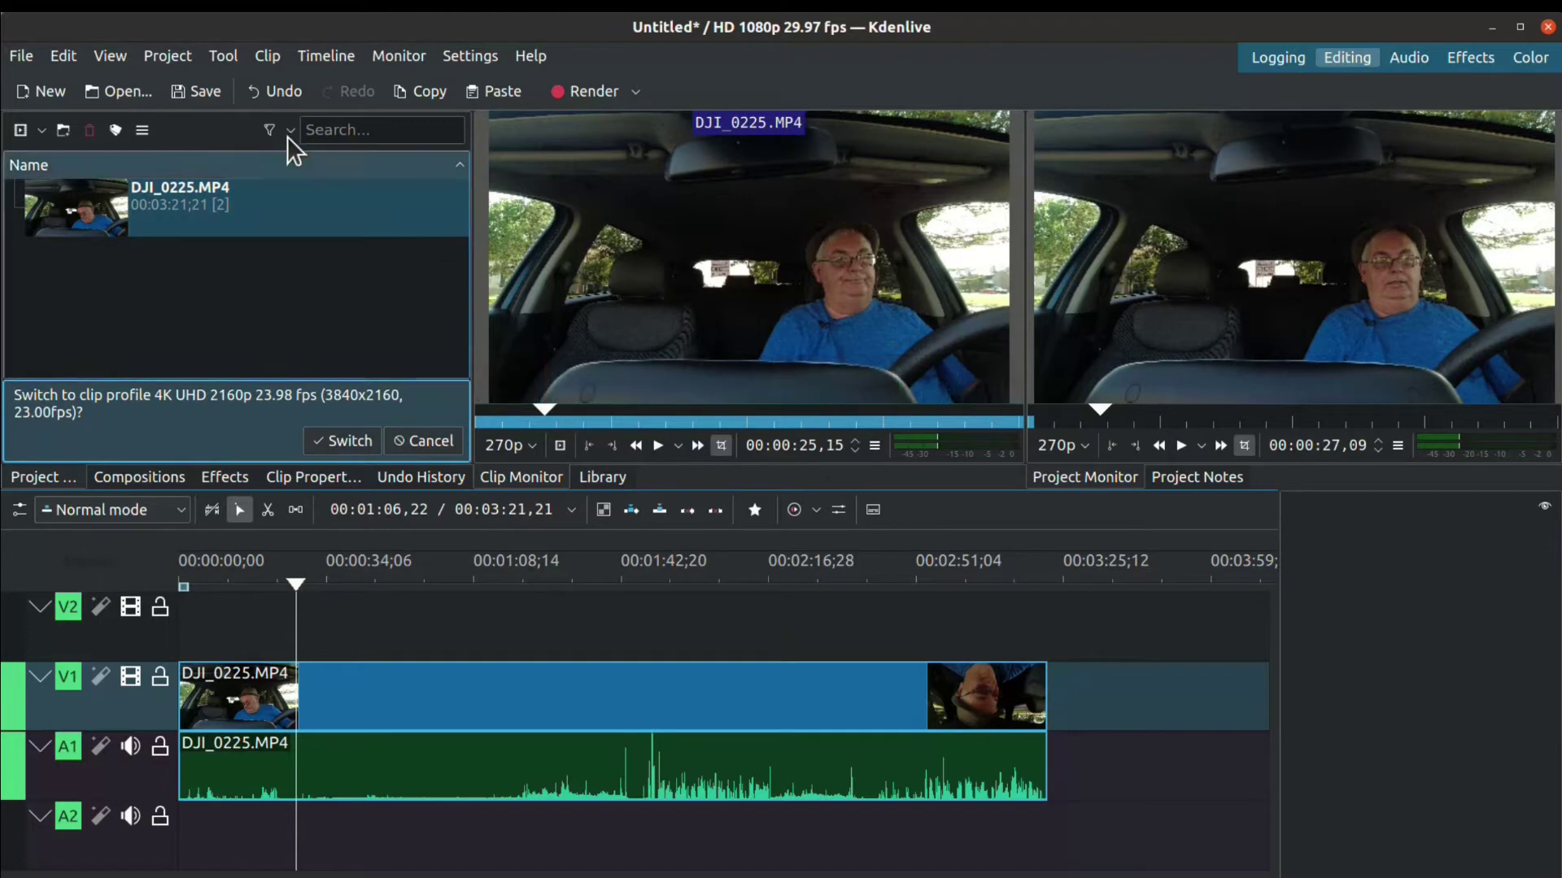
# Split the DJI_0225.MP4 clip at the playhead with the Razor tool
pyautogui.click(223, 55)
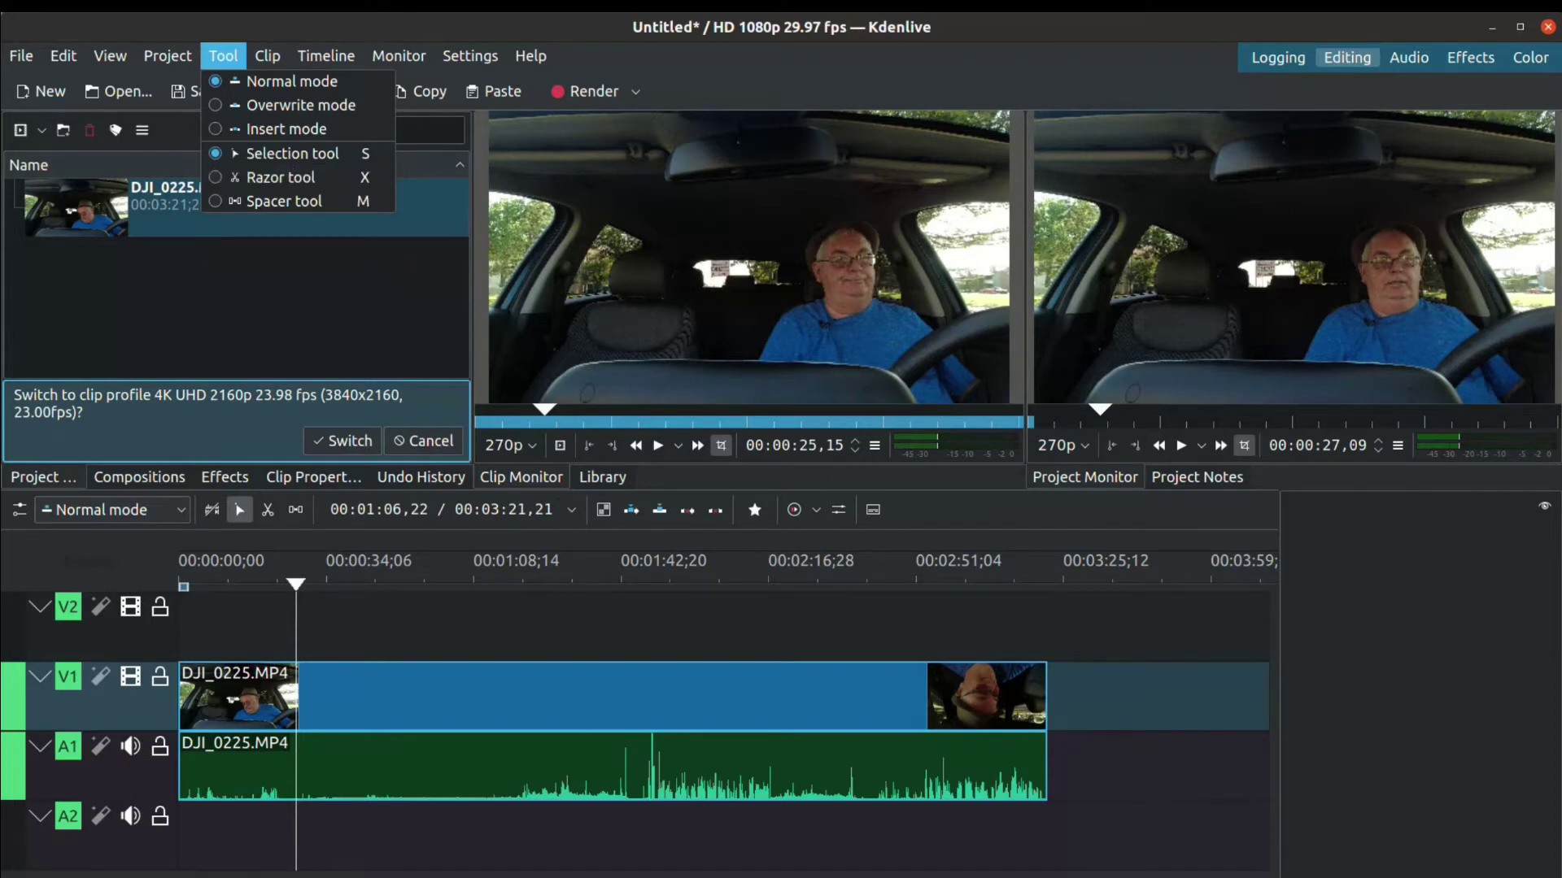
pyautogui.press('Escape')
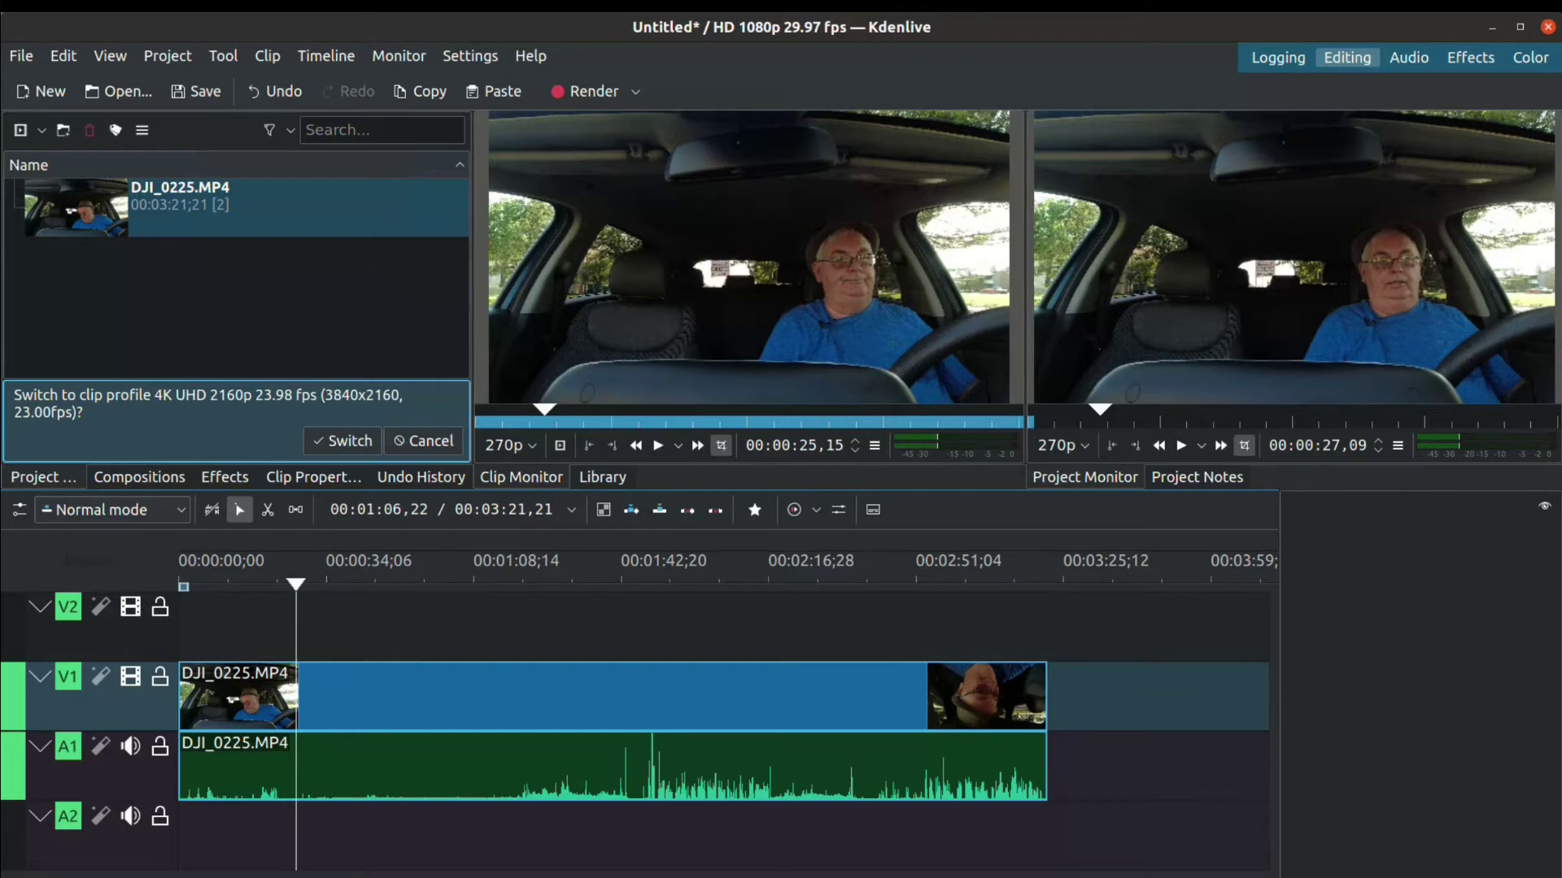
pyautogui.hotkey('ctrl', '+')
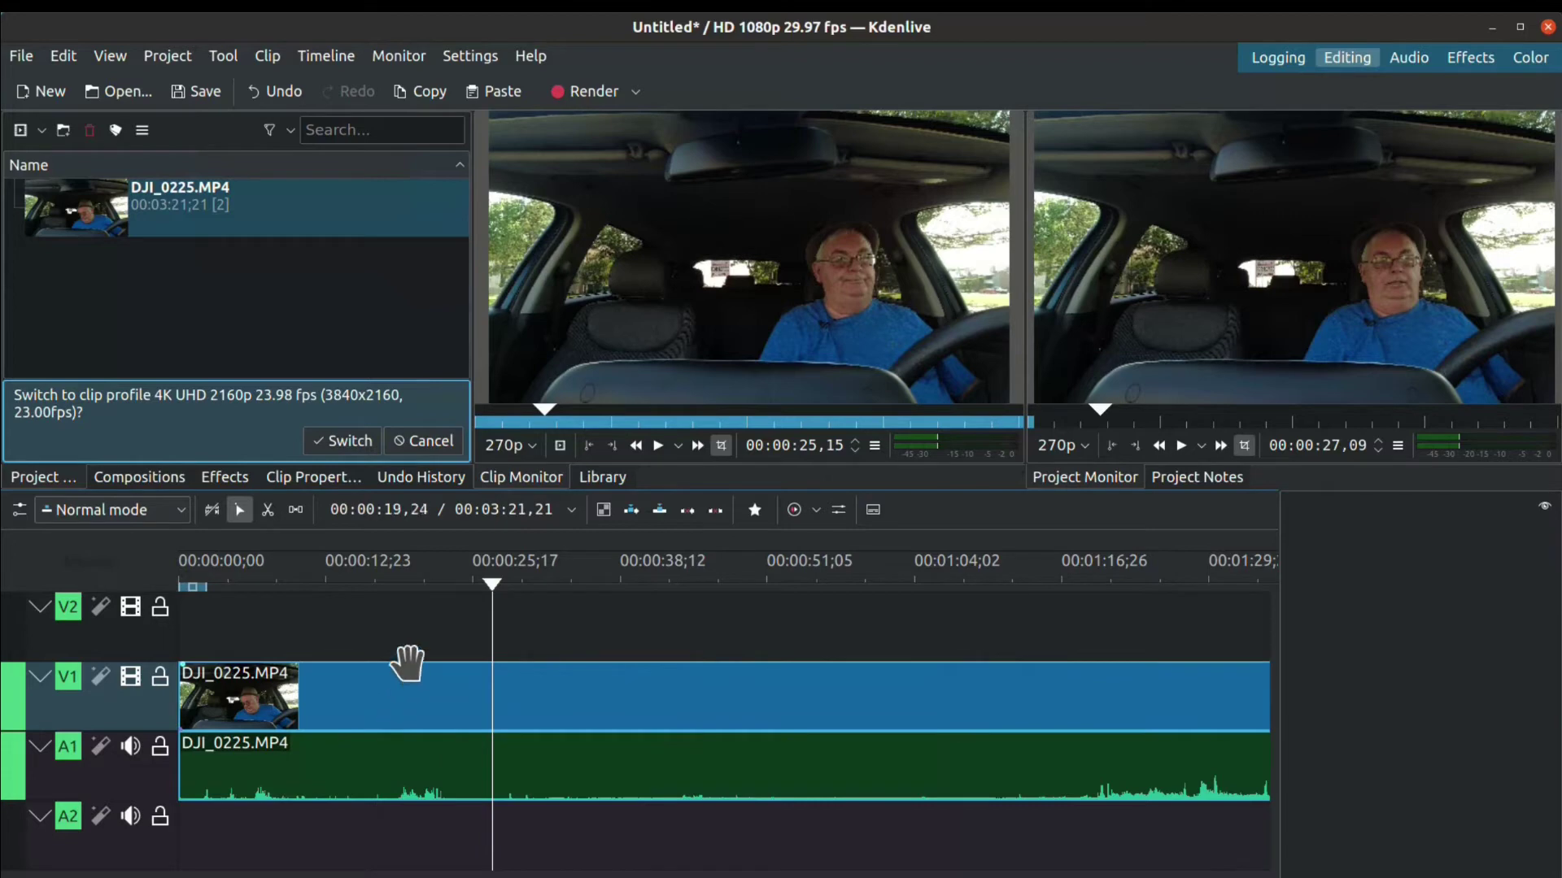
pyautogui.click(405, 698)
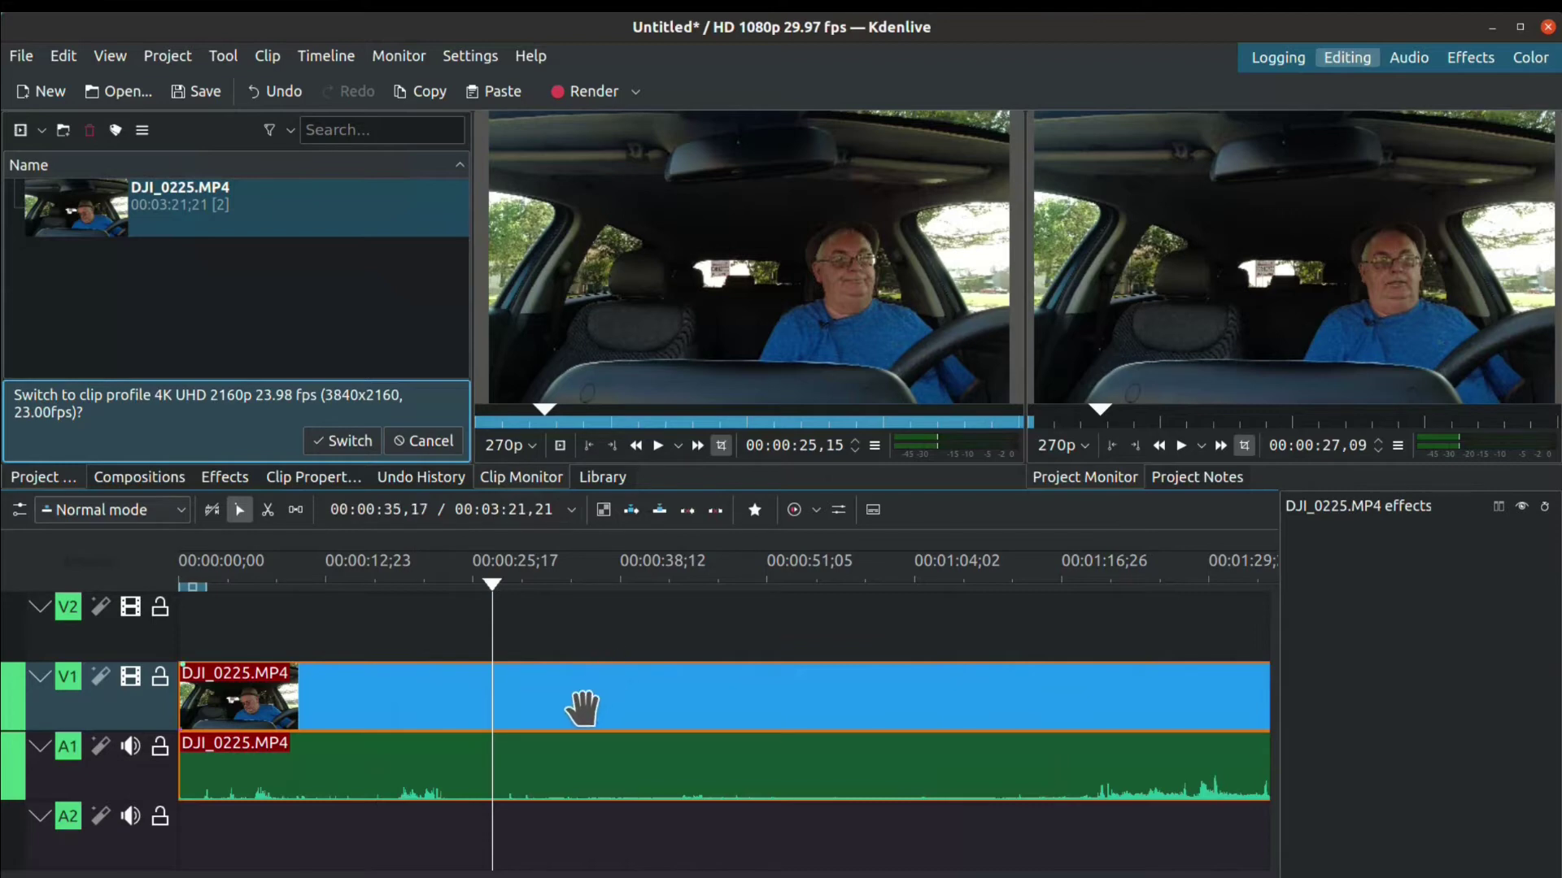
pyautogui.press('x')
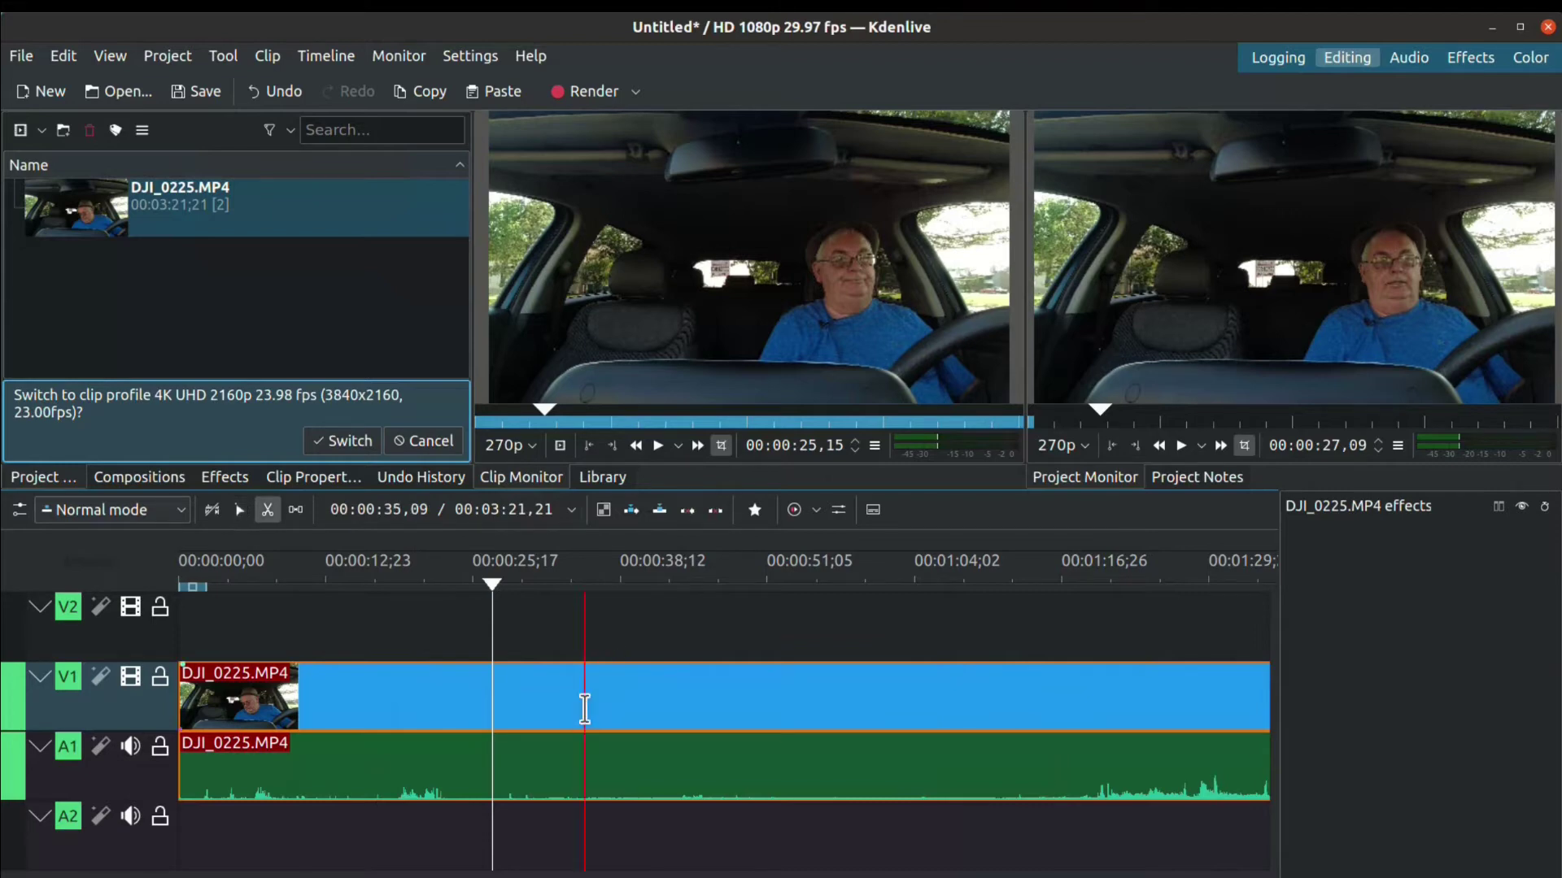
pyautogui.click(492, 705)
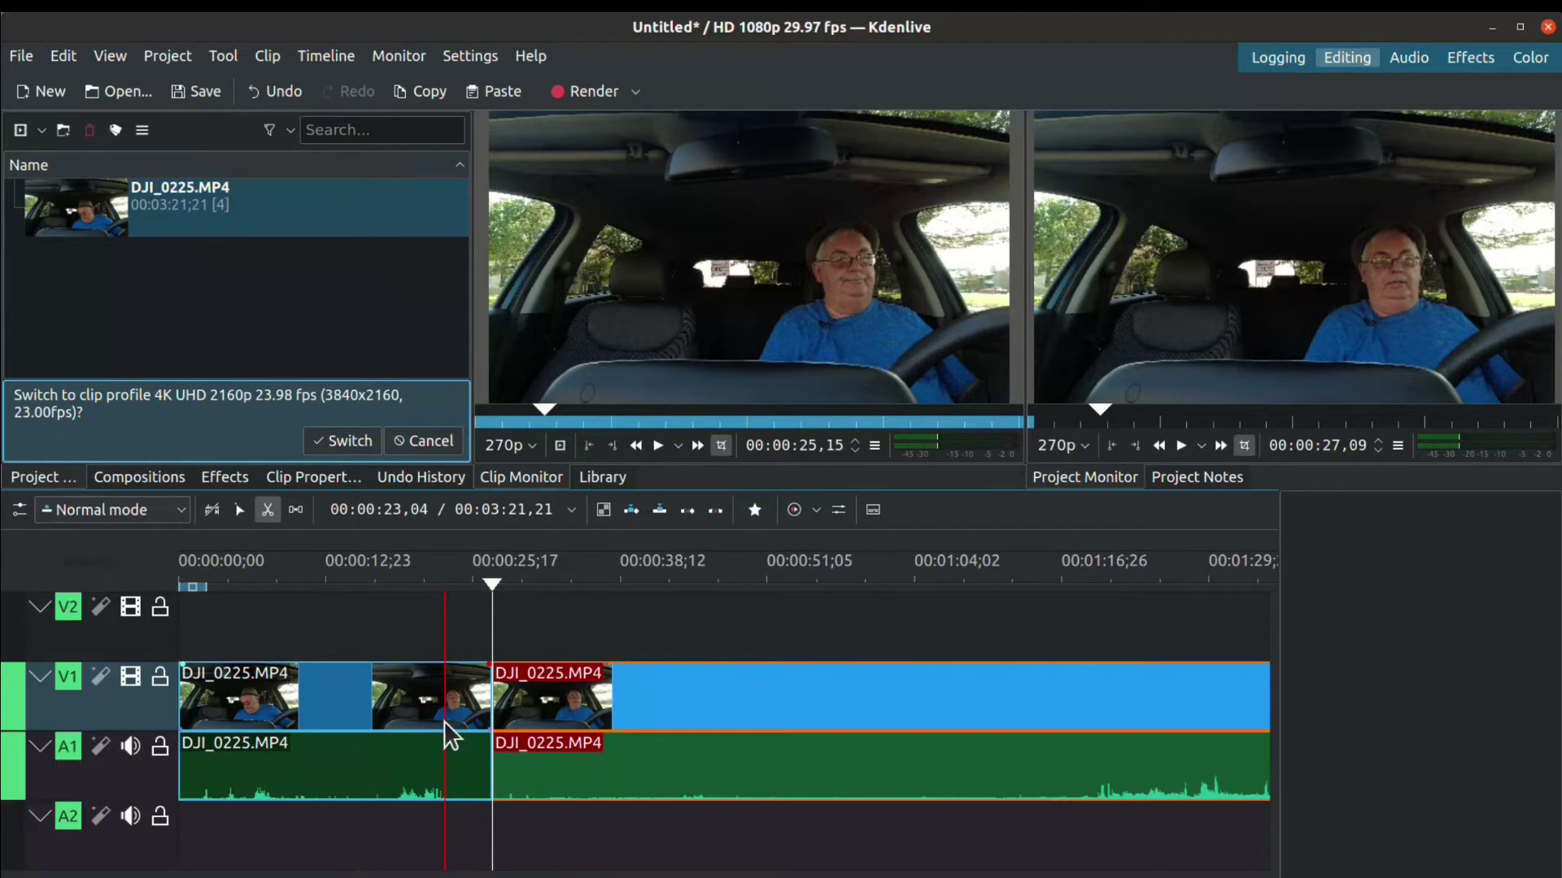
# Delete the segment before the cut and move the remaining clip to the start of the timeline
pyautogui.press('s')
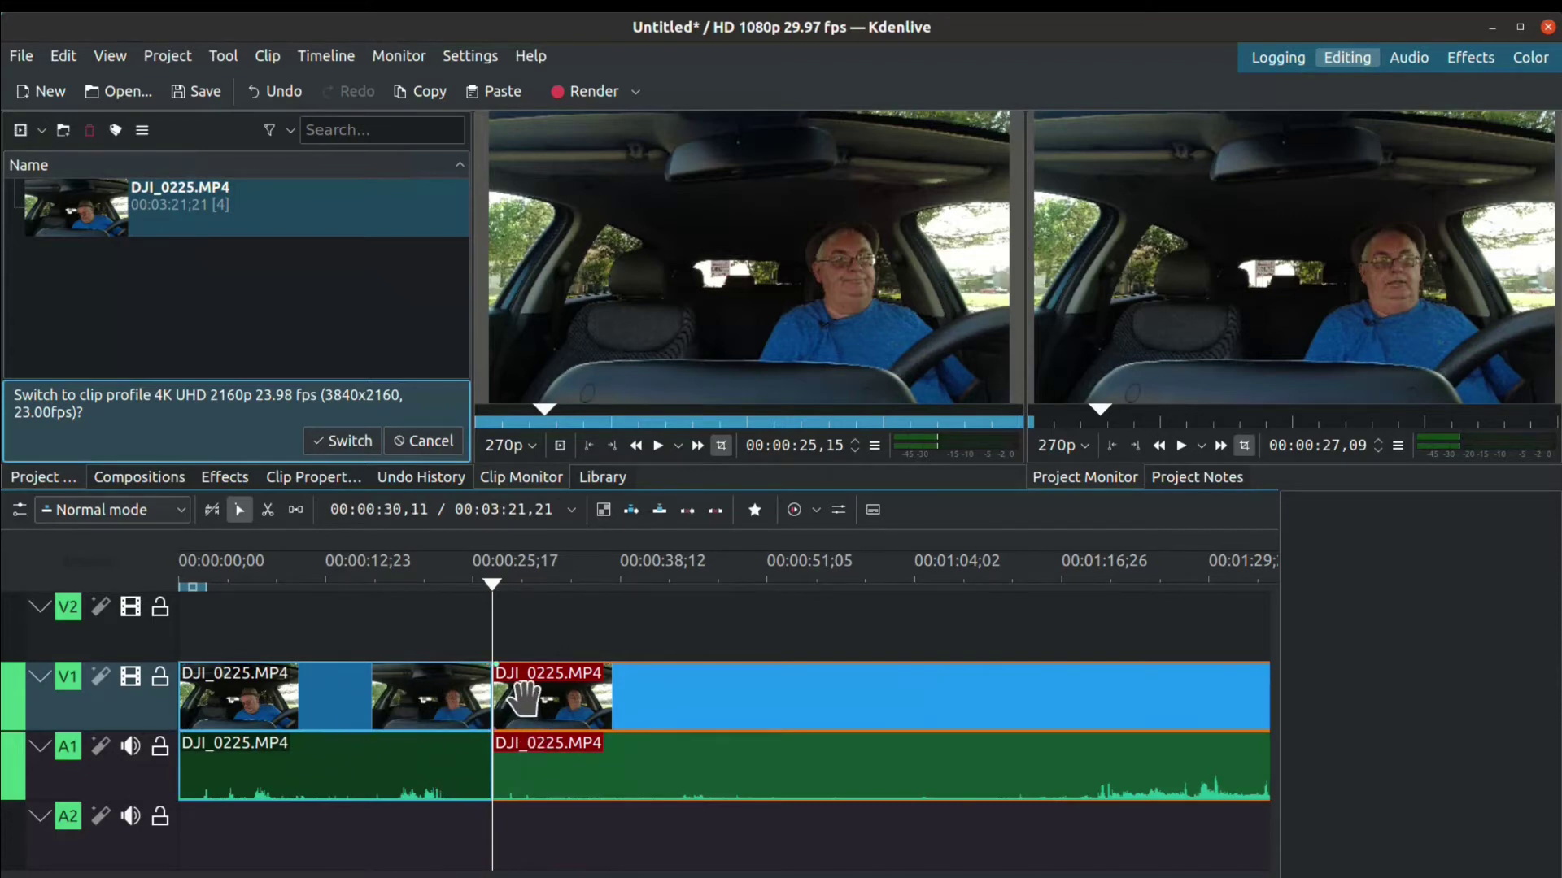
pyautogui.click(366, 715)
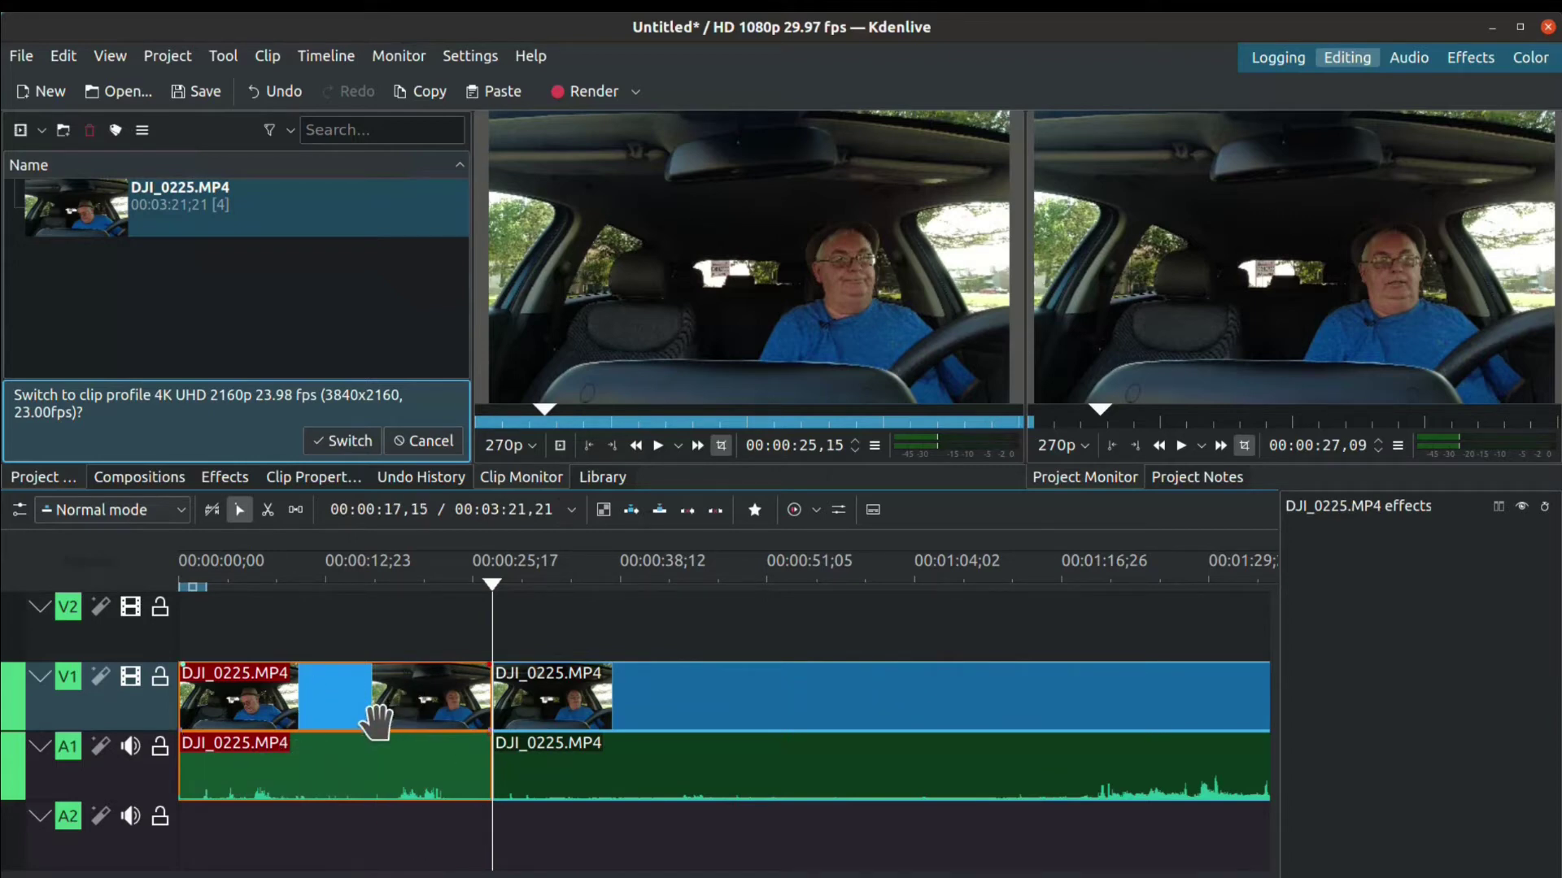
pyautogui.press('Delete')
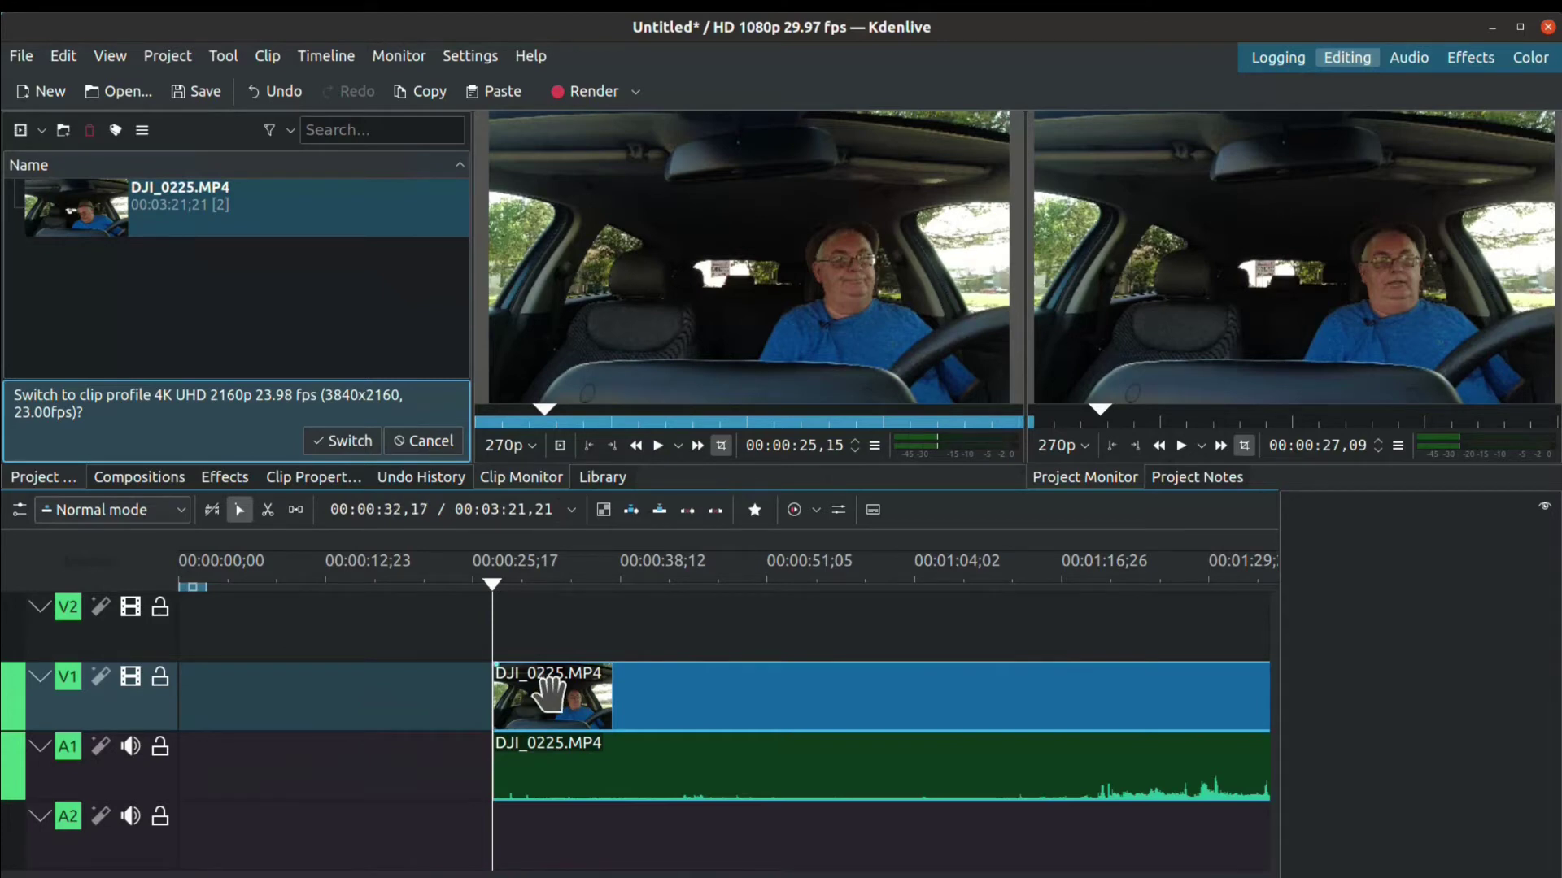
pyautogui.moveTo(728, 708); pyautogui.dragTo(345, 729)
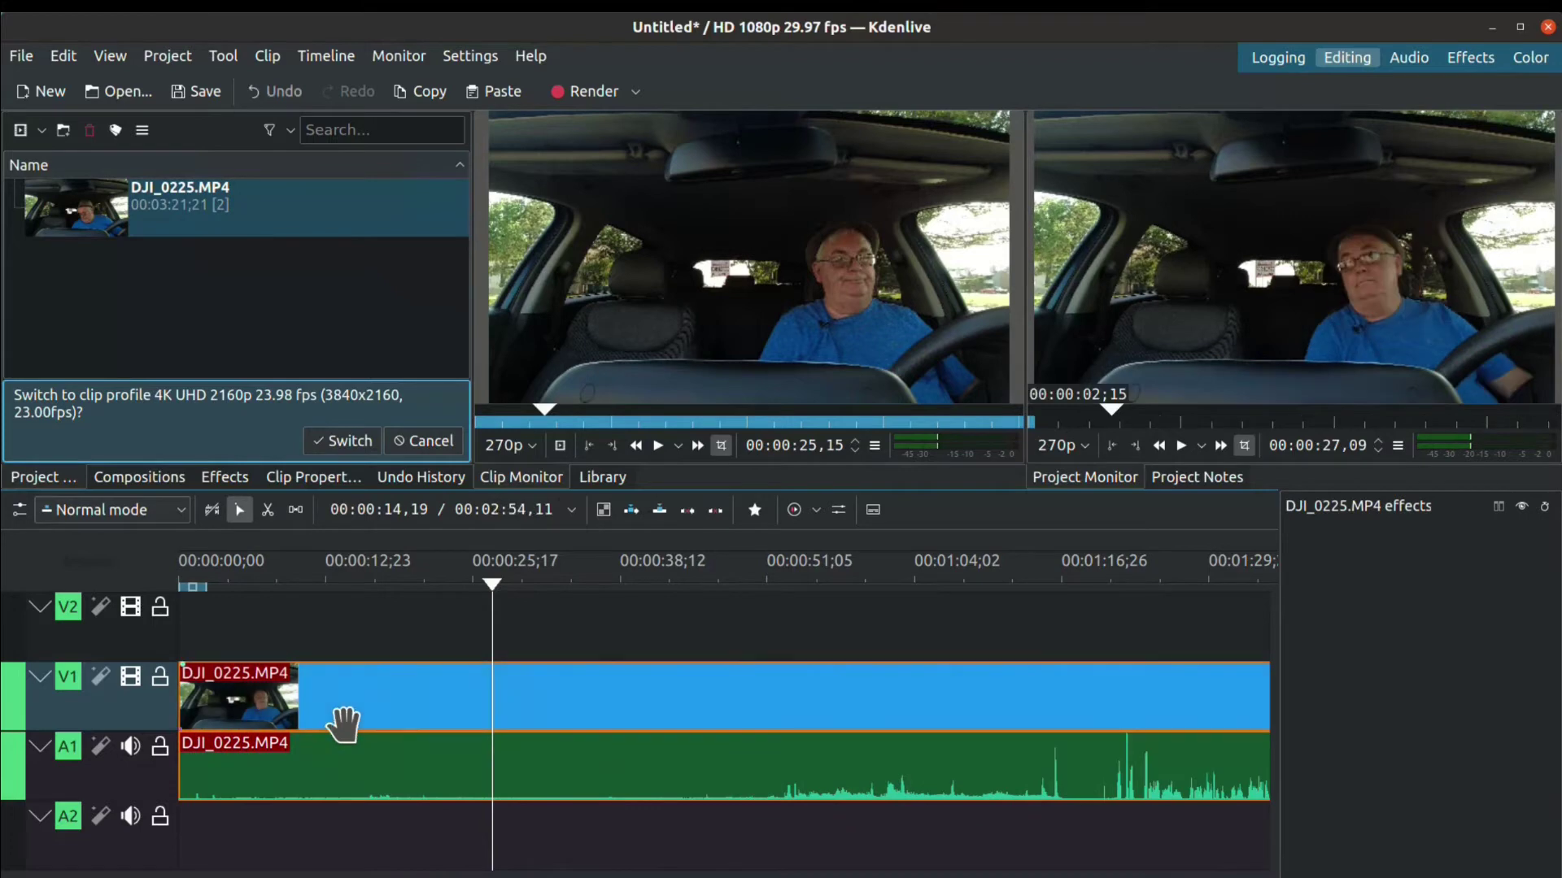
# Review the trimmed footage from the timeline's start to 00:01:21,16, skipping ahead to the part where the driver leaves the car
pyautogui.moveTo(503, 558); pyautogui.dragTo(160, 617)
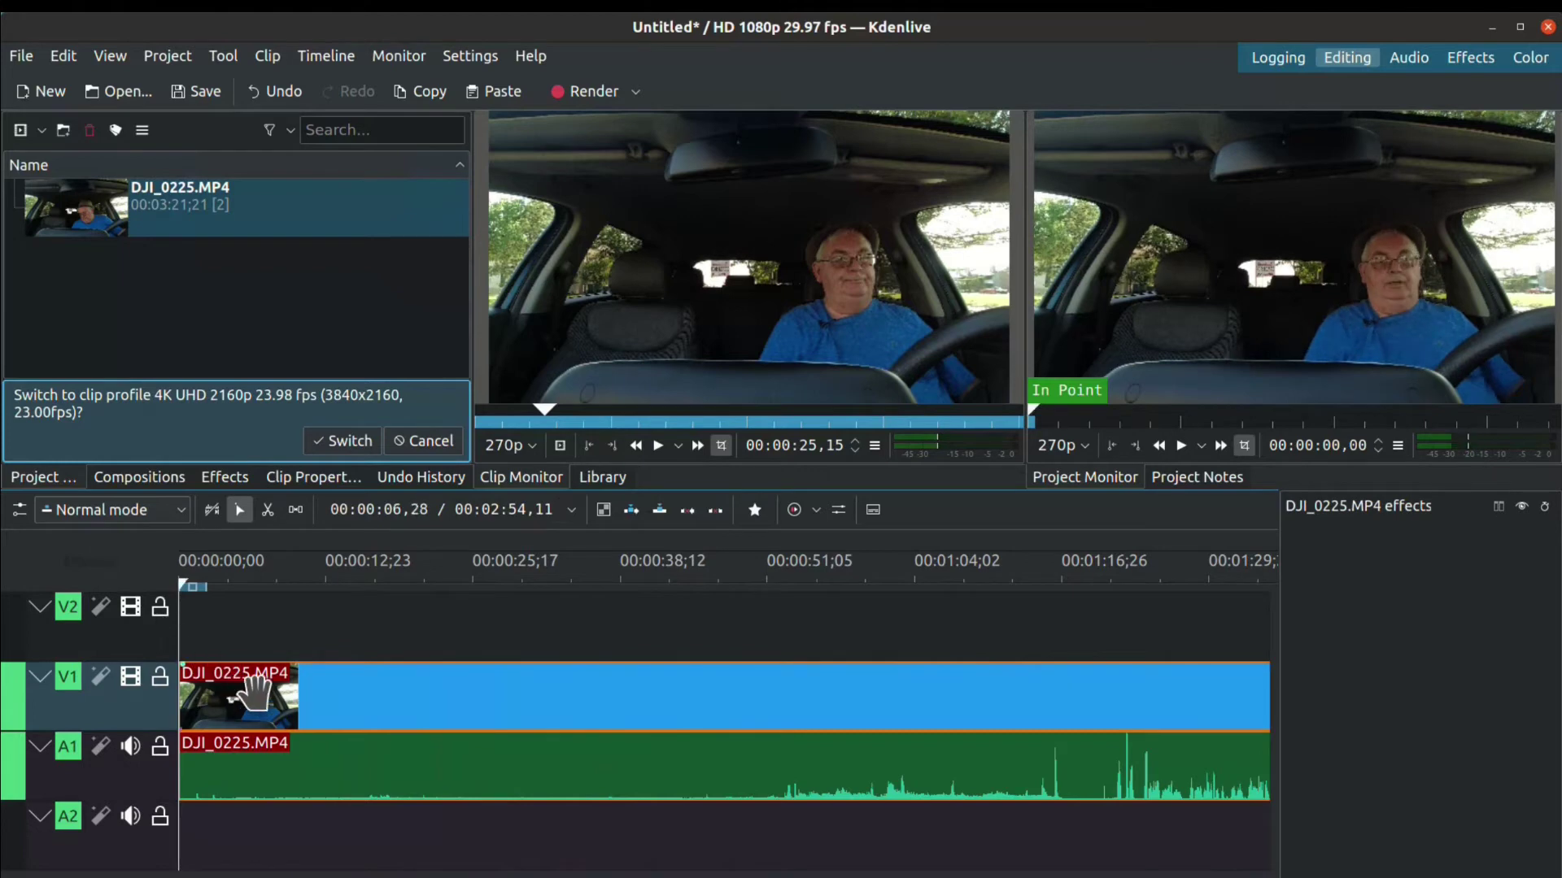
pyautogui.press('space')
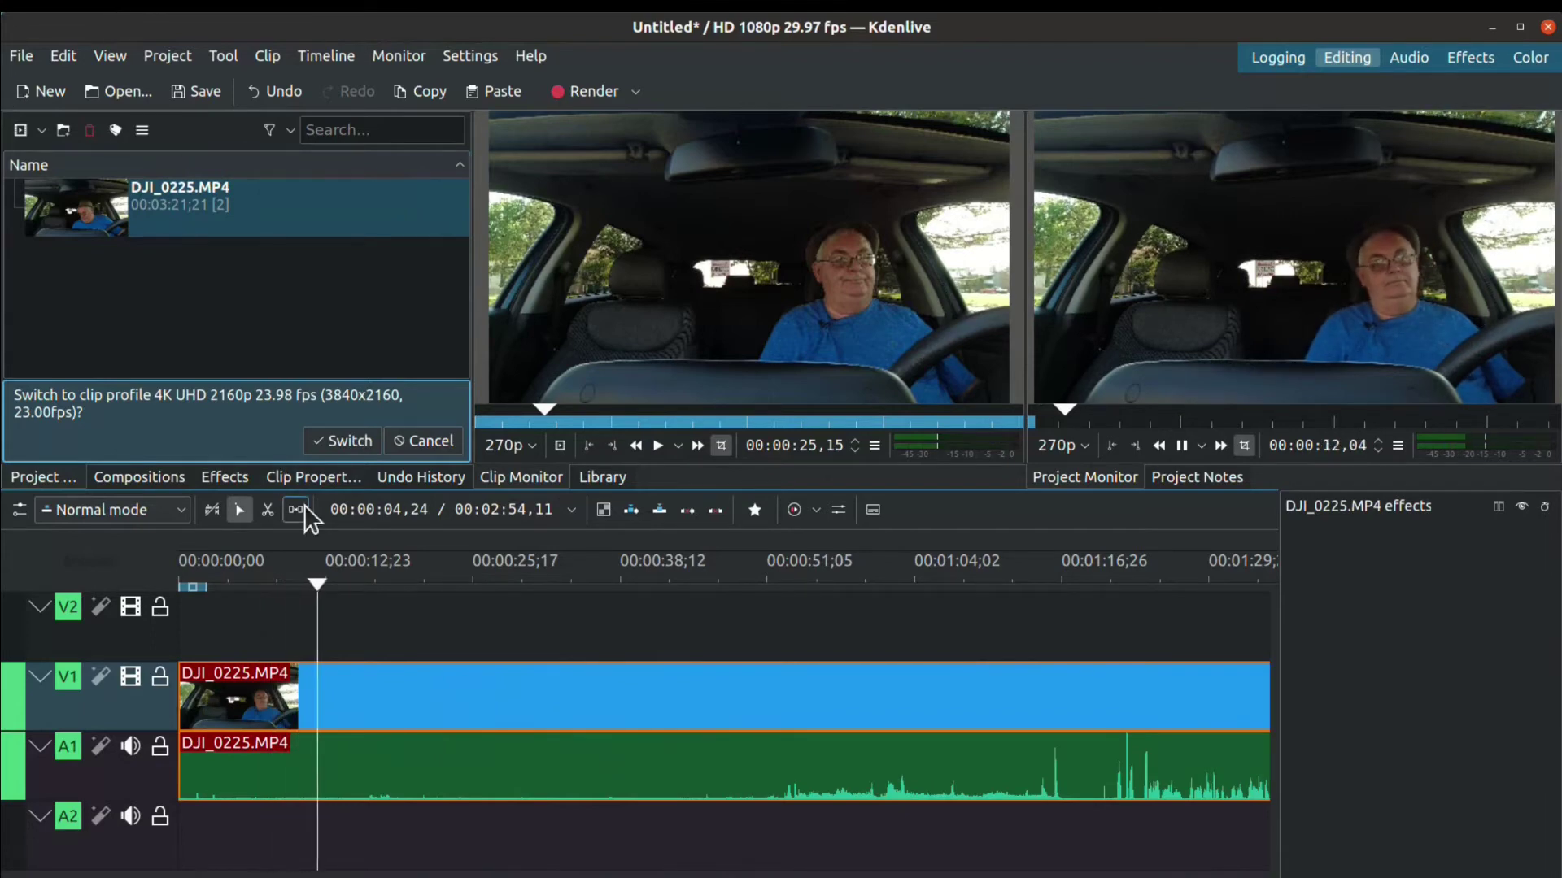
pyautogui.click(387, 576)
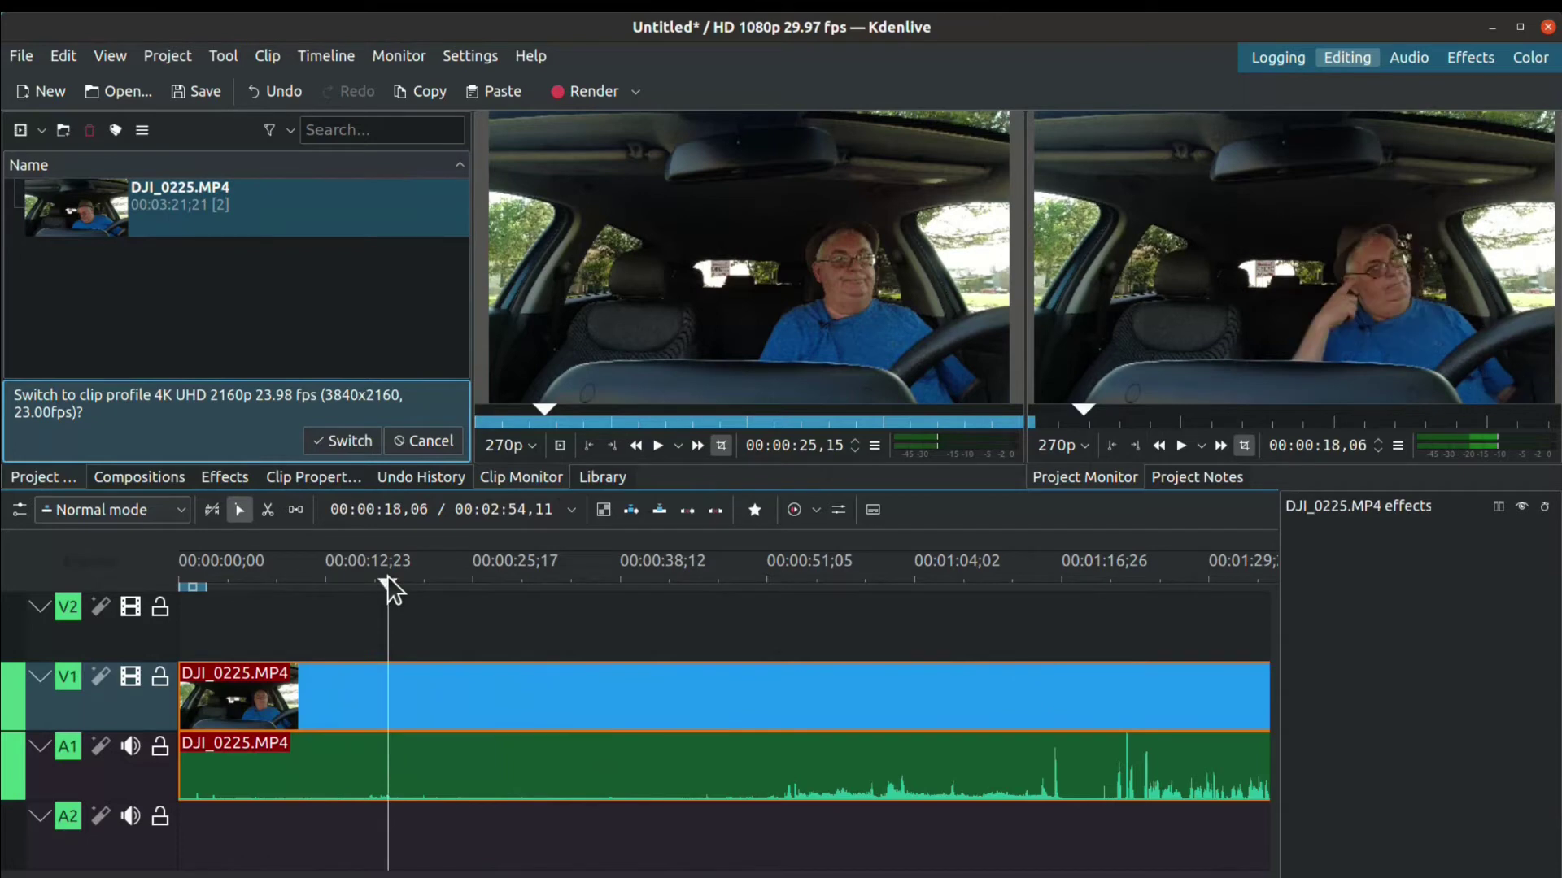
pyautogui.moveTo(388, 576)
pyautogui.mouseDown()
pyautogui.moveTo(774, 614)
pyautogui.moveTo(816, 597)
pyautogui.mouseUp()
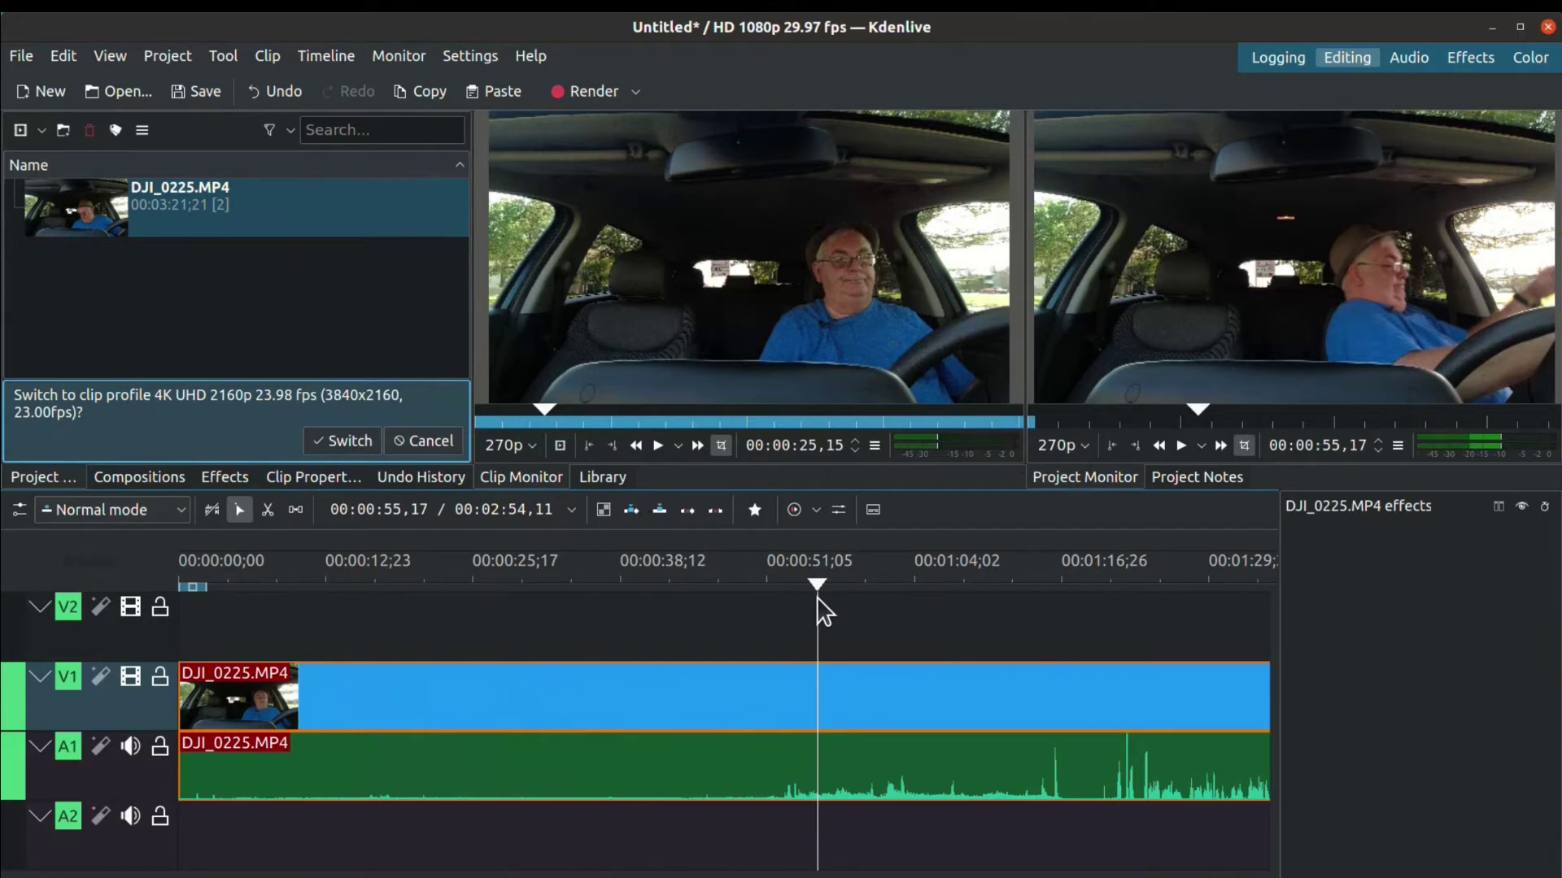
pyautogui.press('space')
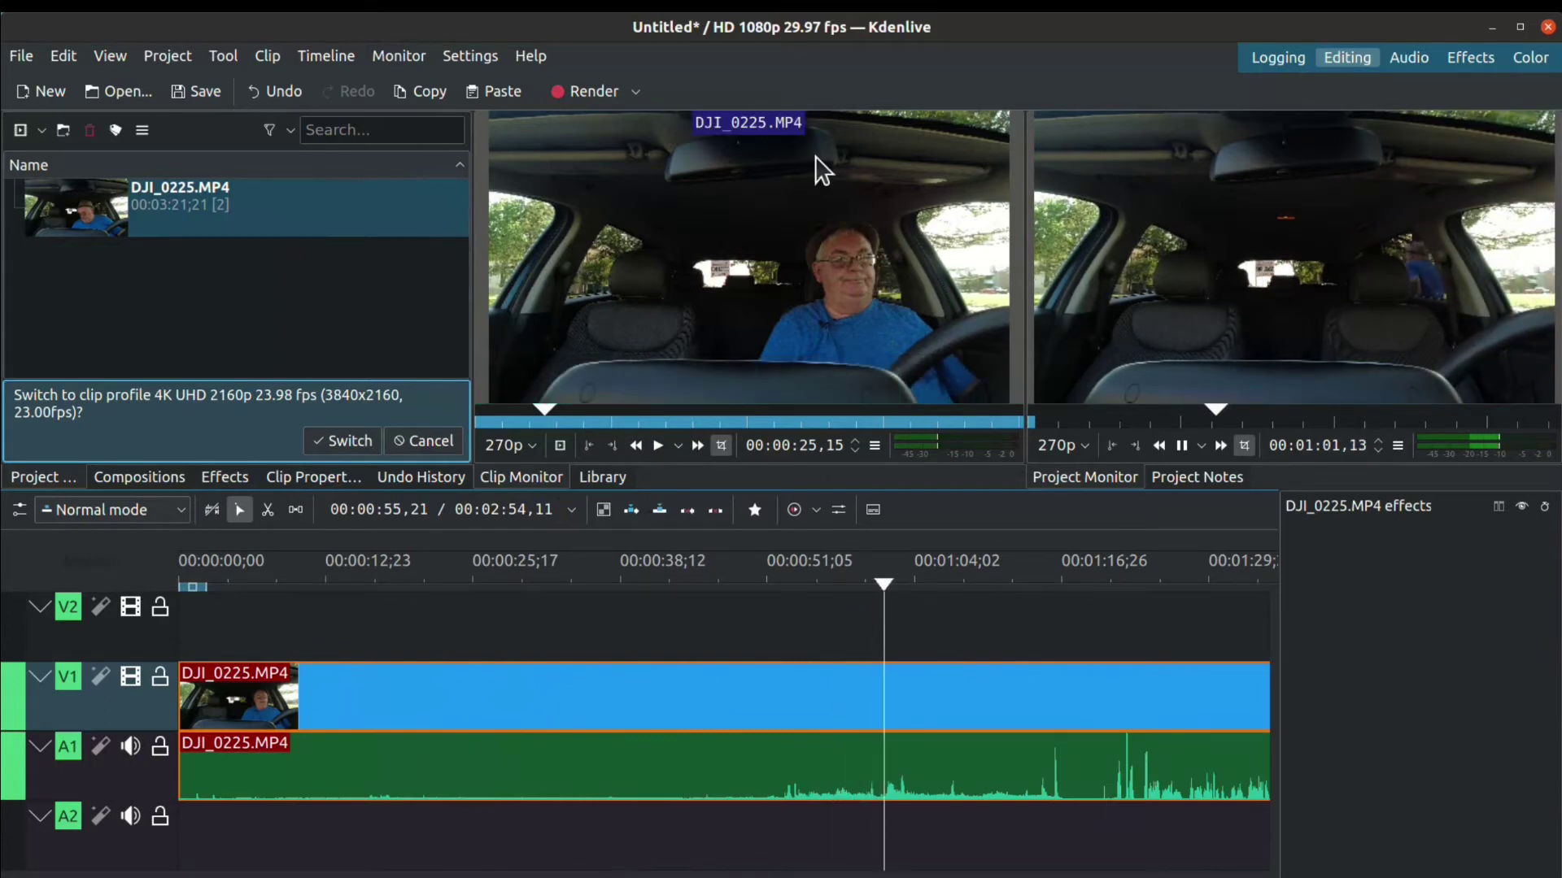
pyautogui.press('space')
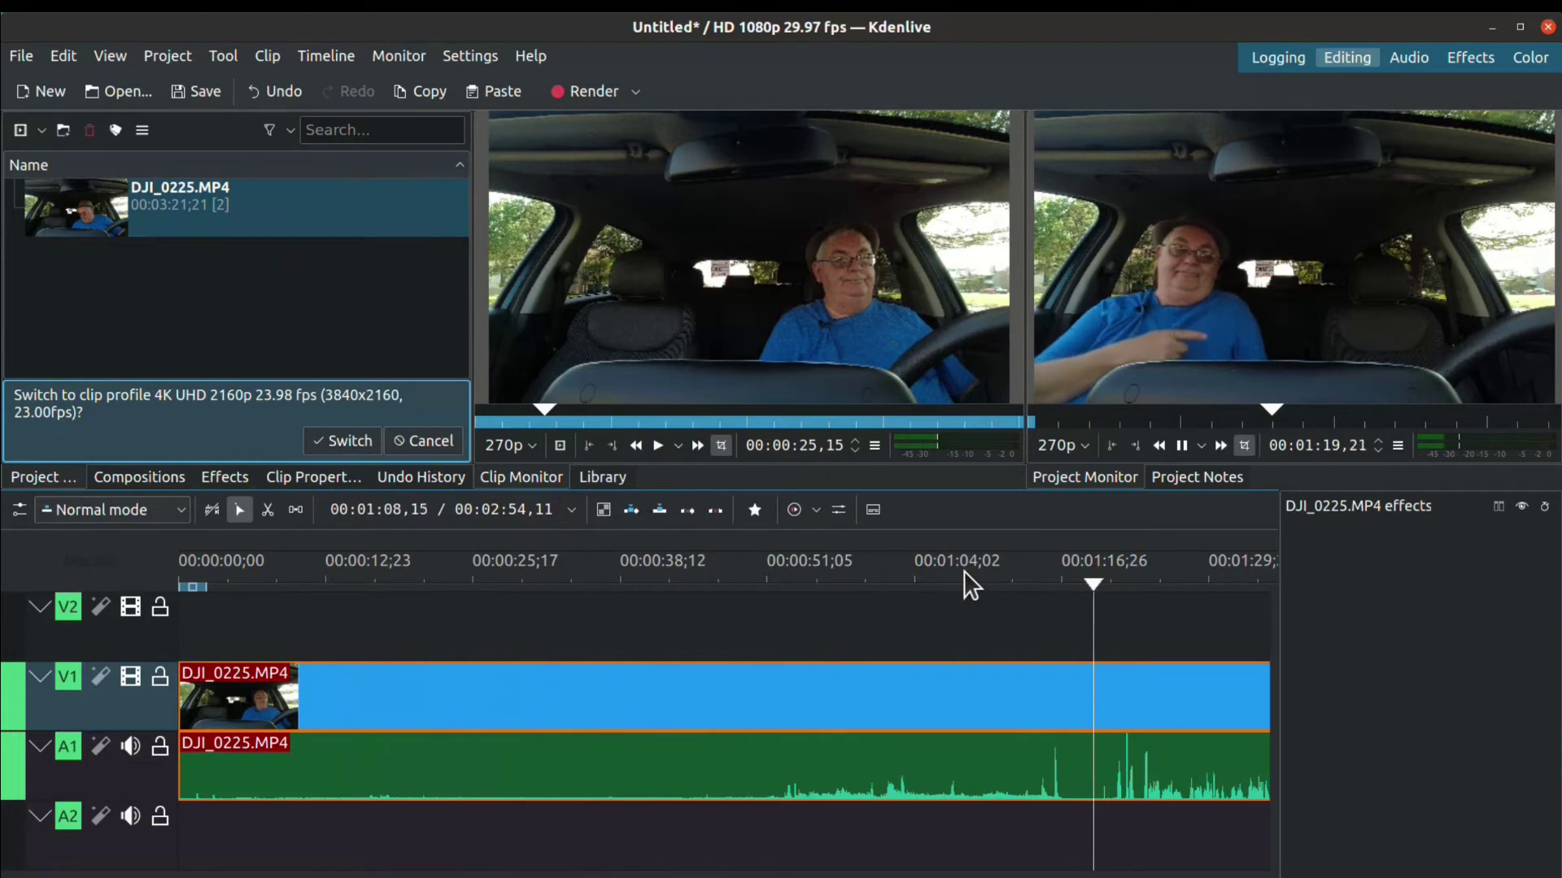
pyautogui.press('space')
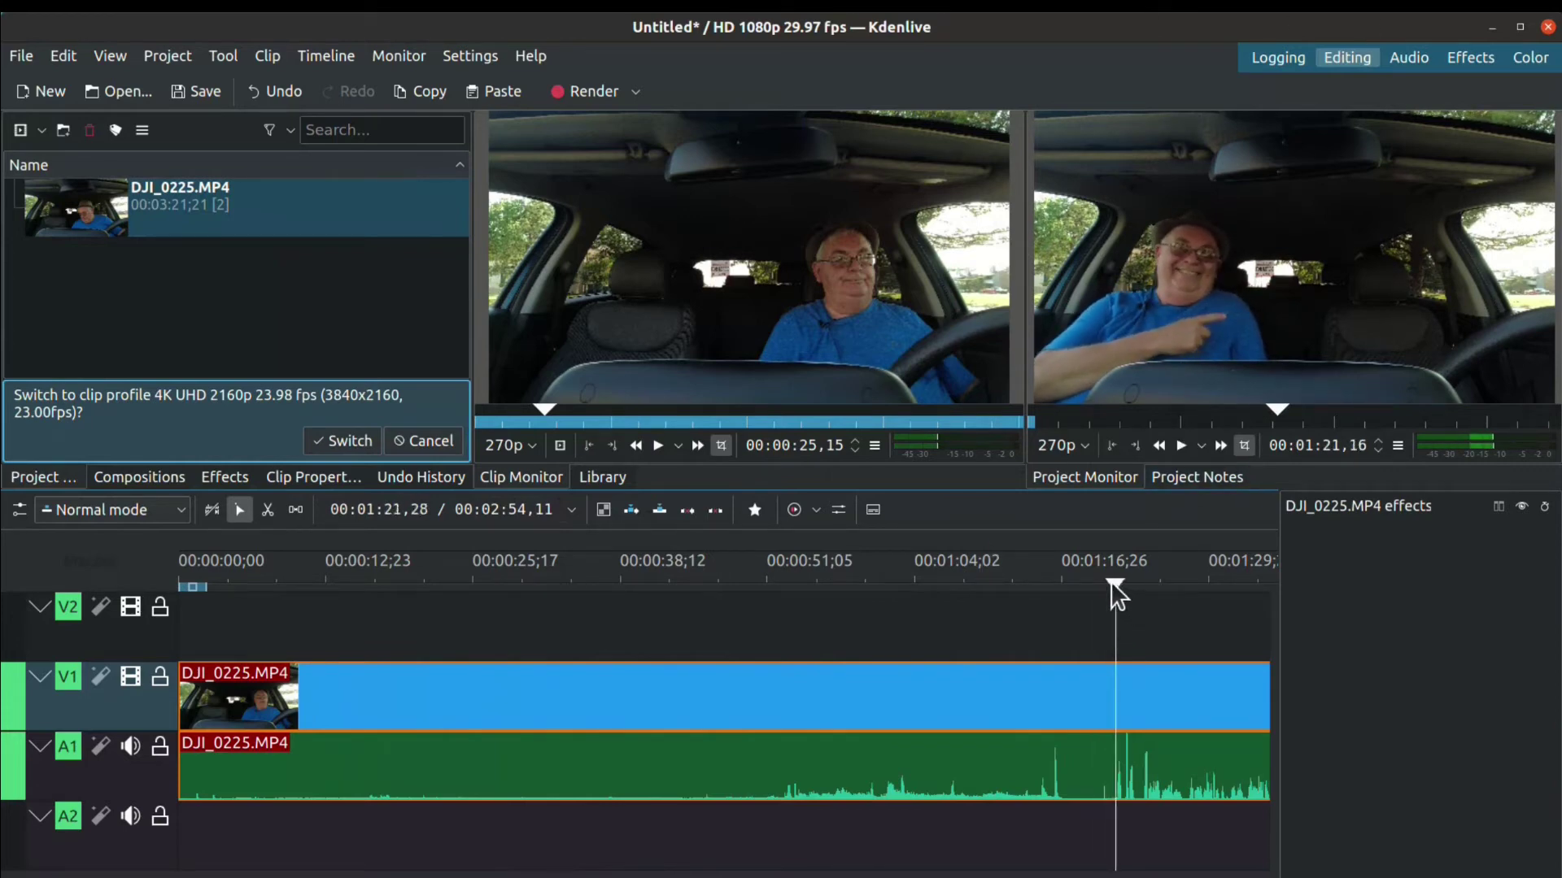
# Replay the footage from 00:00:53,04 and split the clip at 00:01:02,03, where the car is empty
pyautogui.moveTo(1106, 581); pyautogui.dragTo(790, 596)
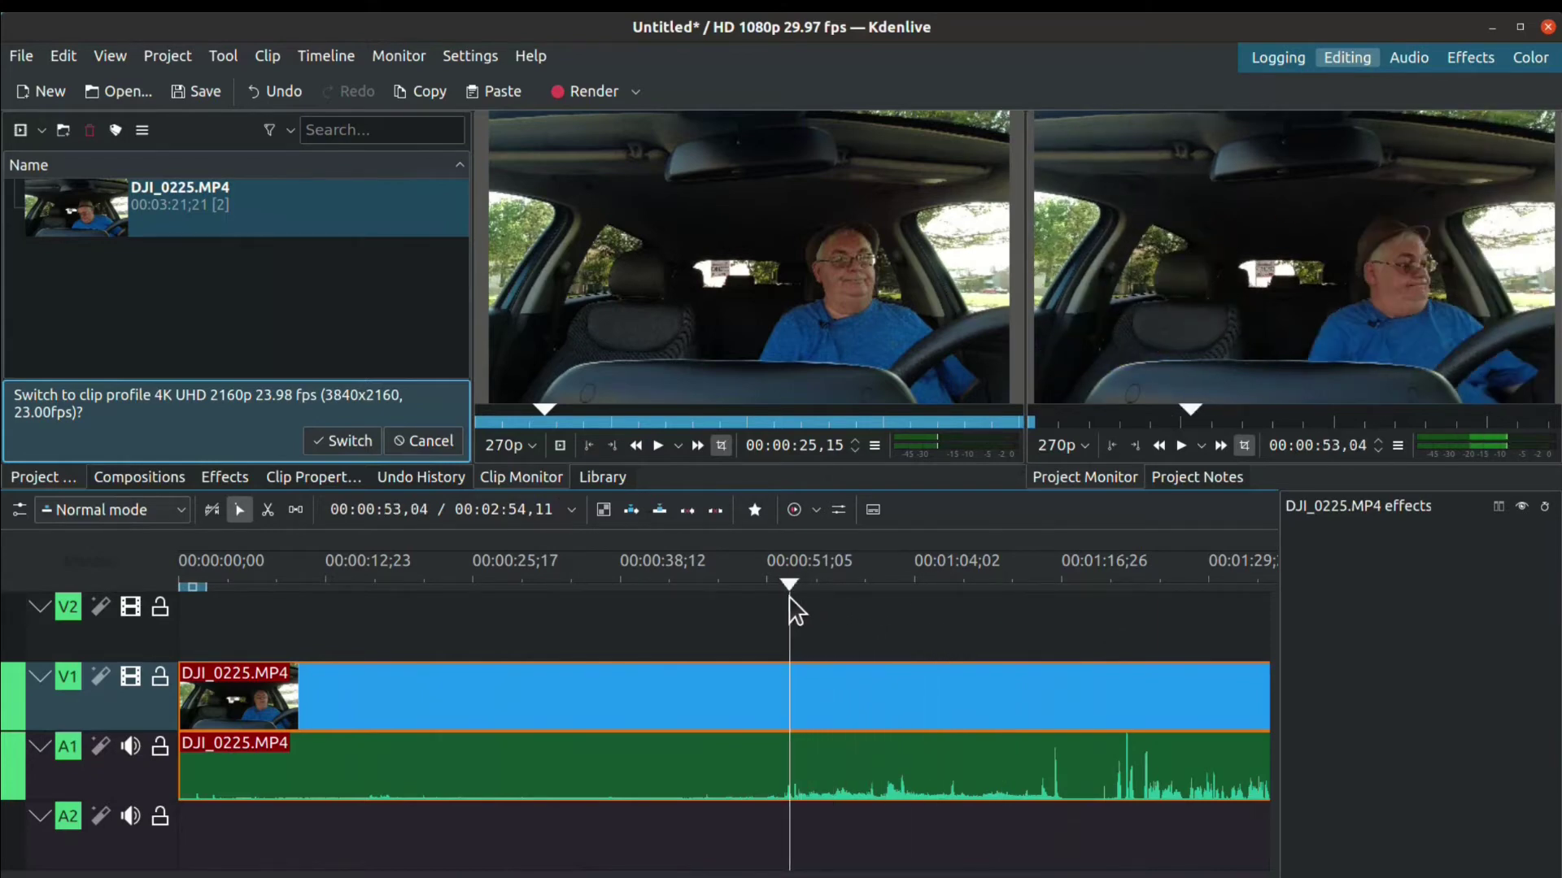
pyautogui.press('space')
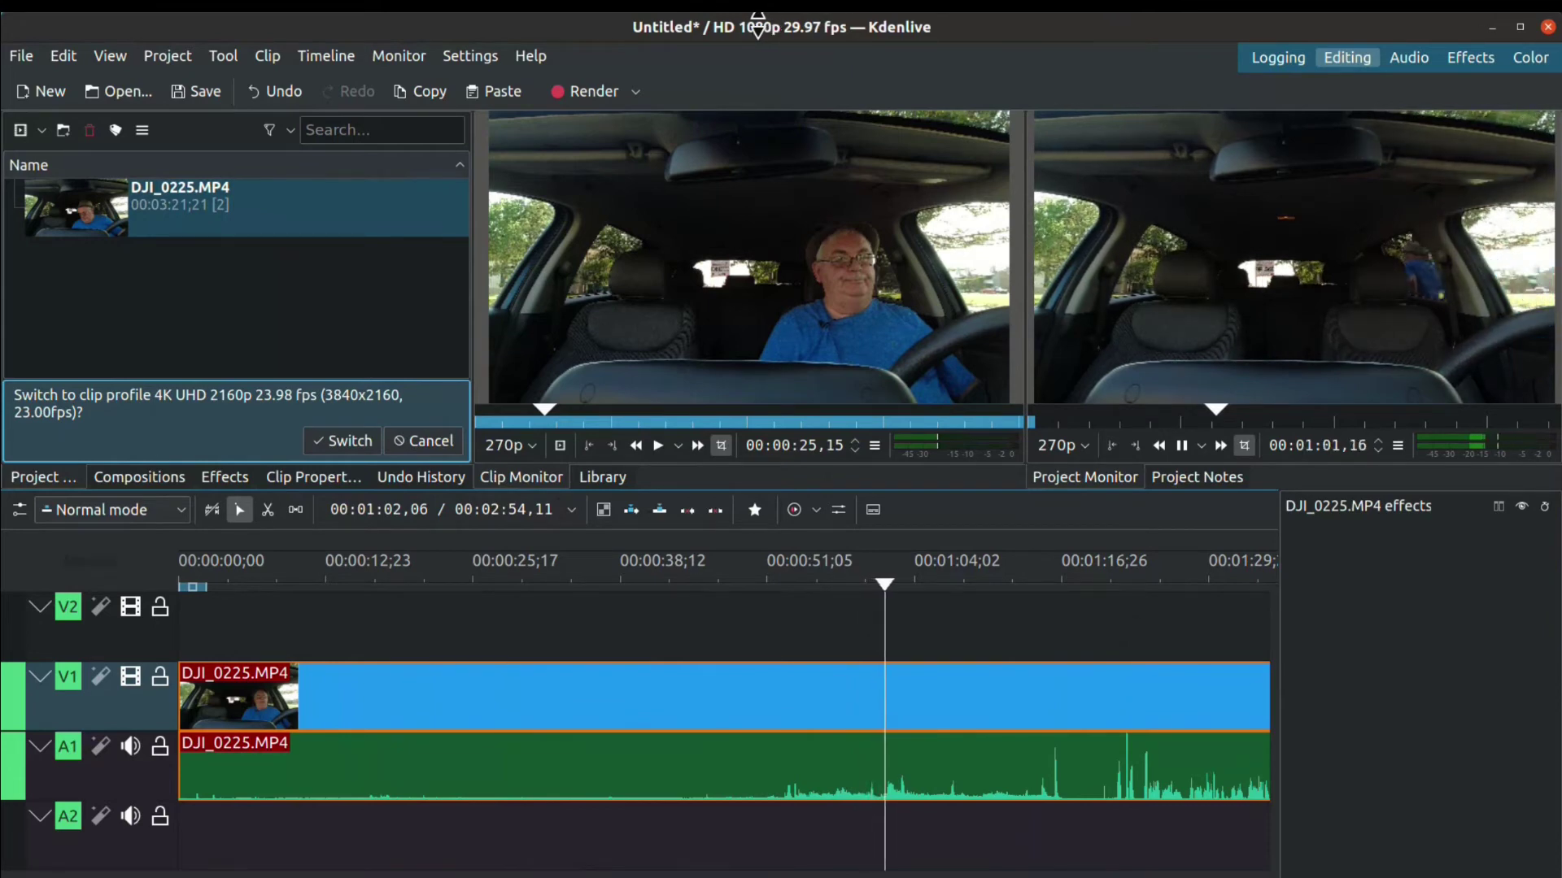
pyautogui.press('space')
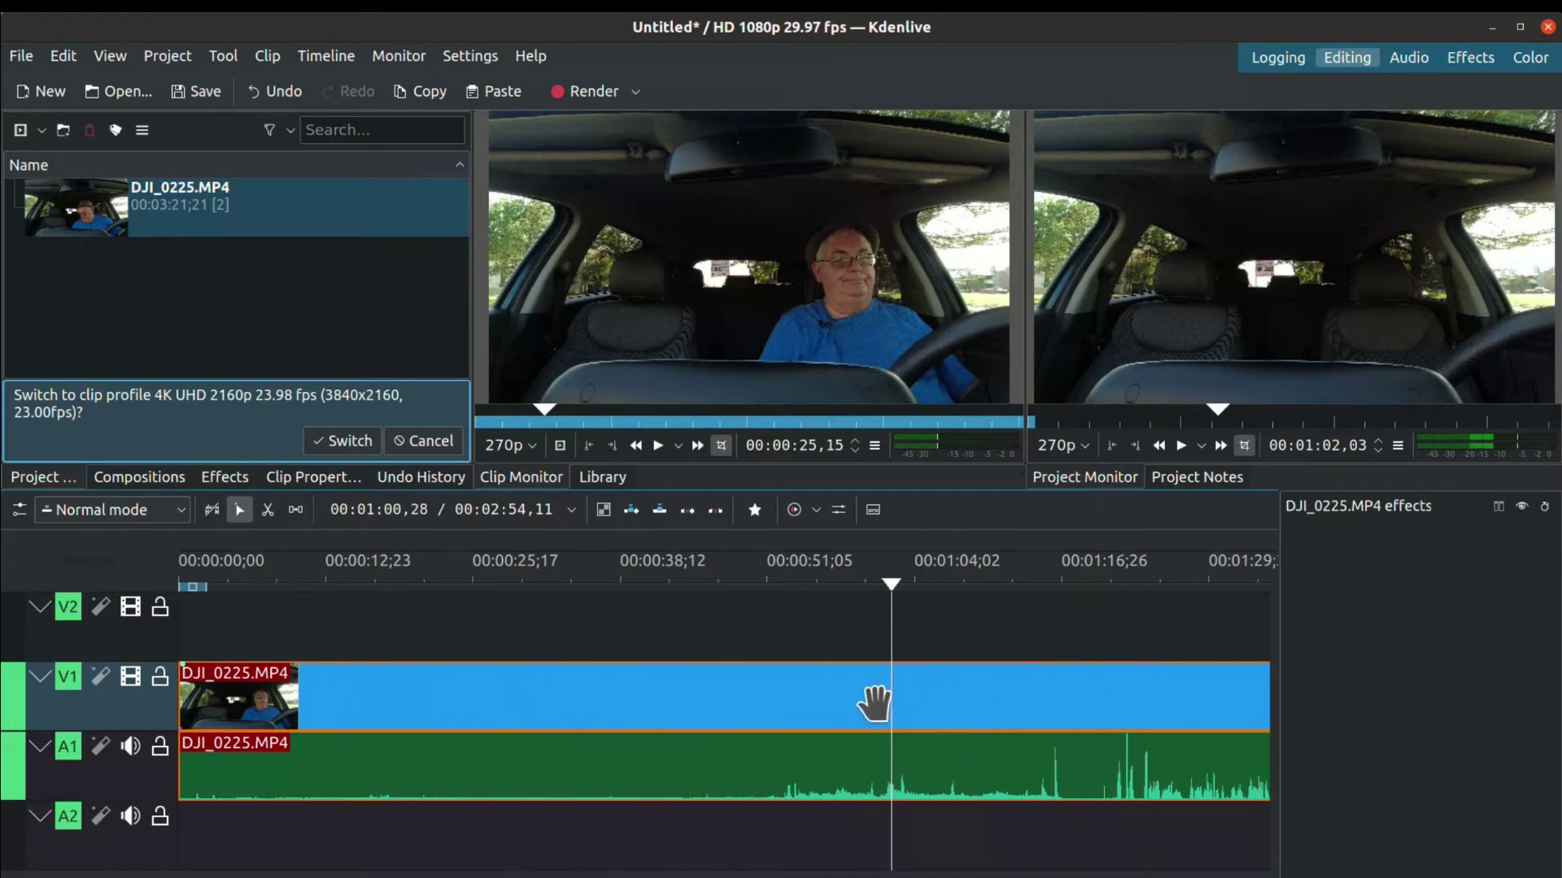
pyautogui.press('x')
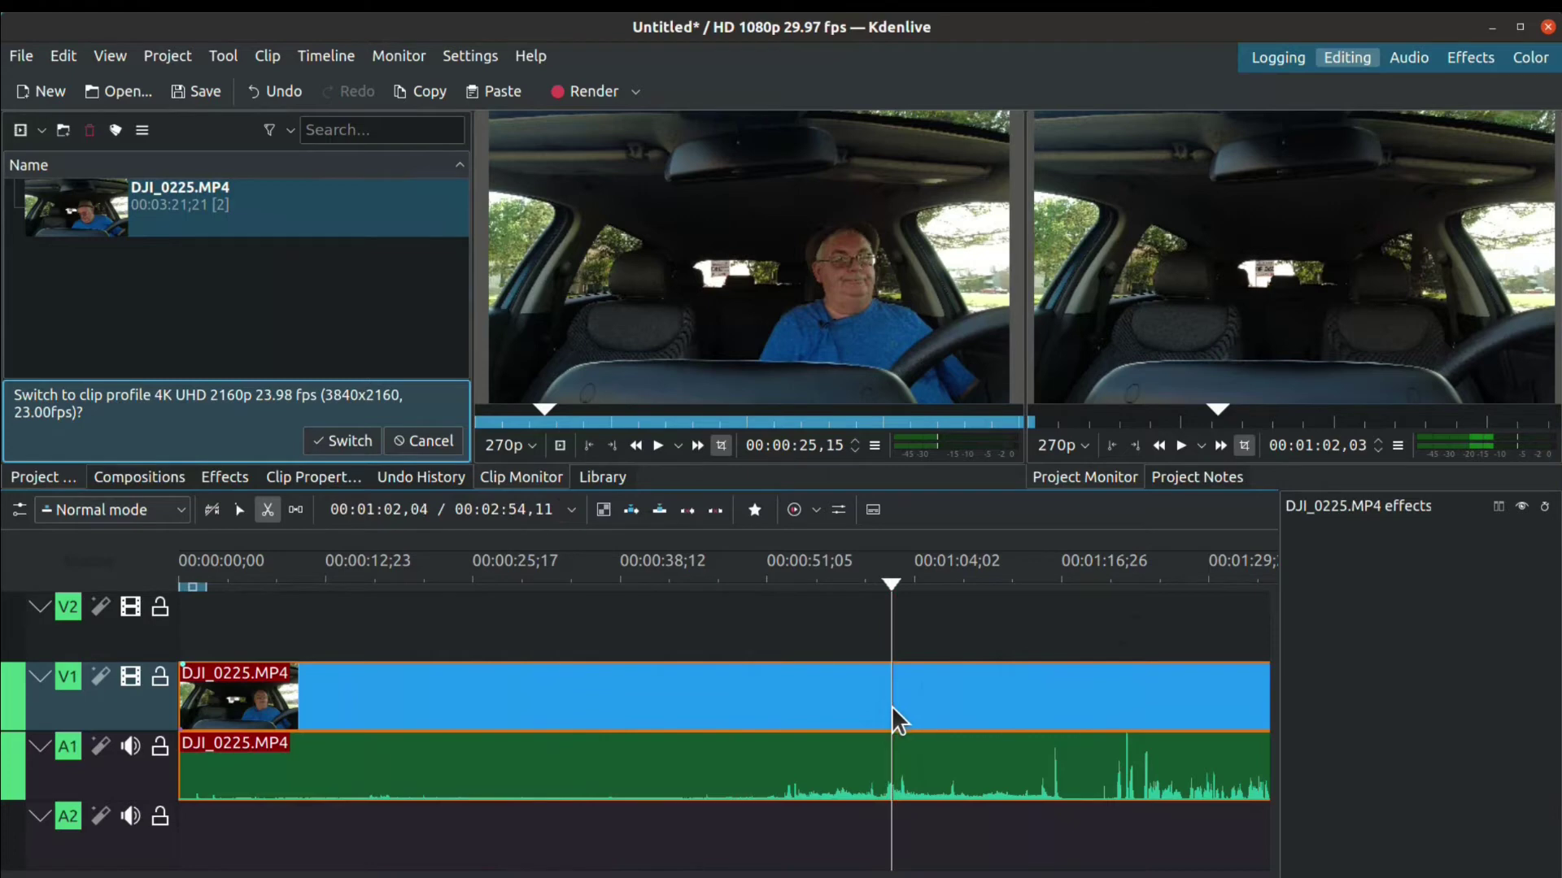
pyautogui.click(890, 707)
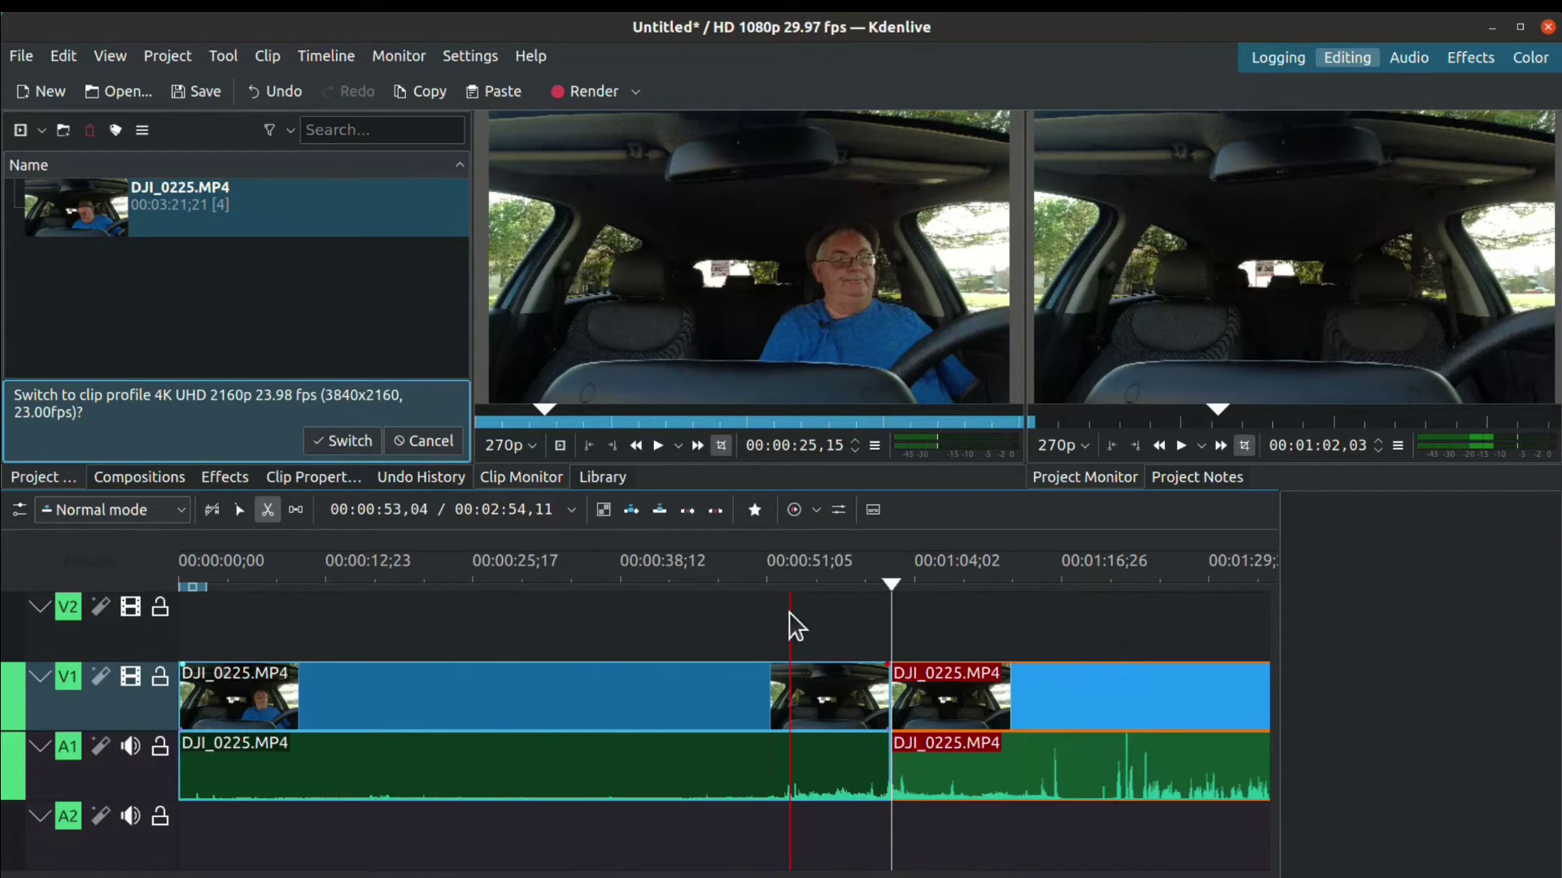
pyautogui.press('s')
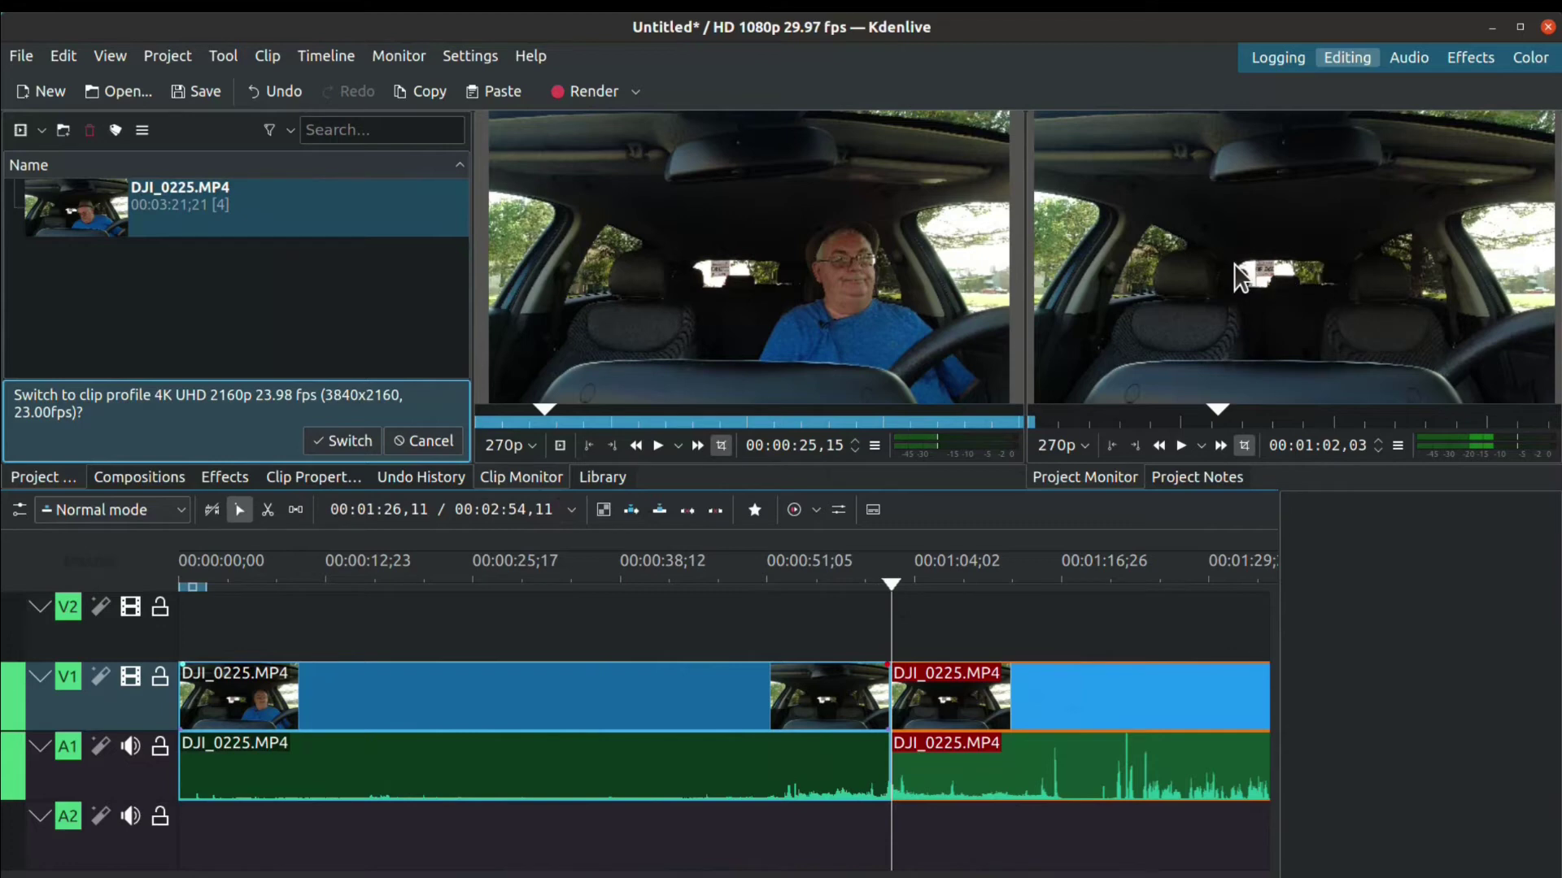
# Play on to 00:01:04,16 and split the second segment at that point with the Razor tool
pyautogui.click(1179, 445)
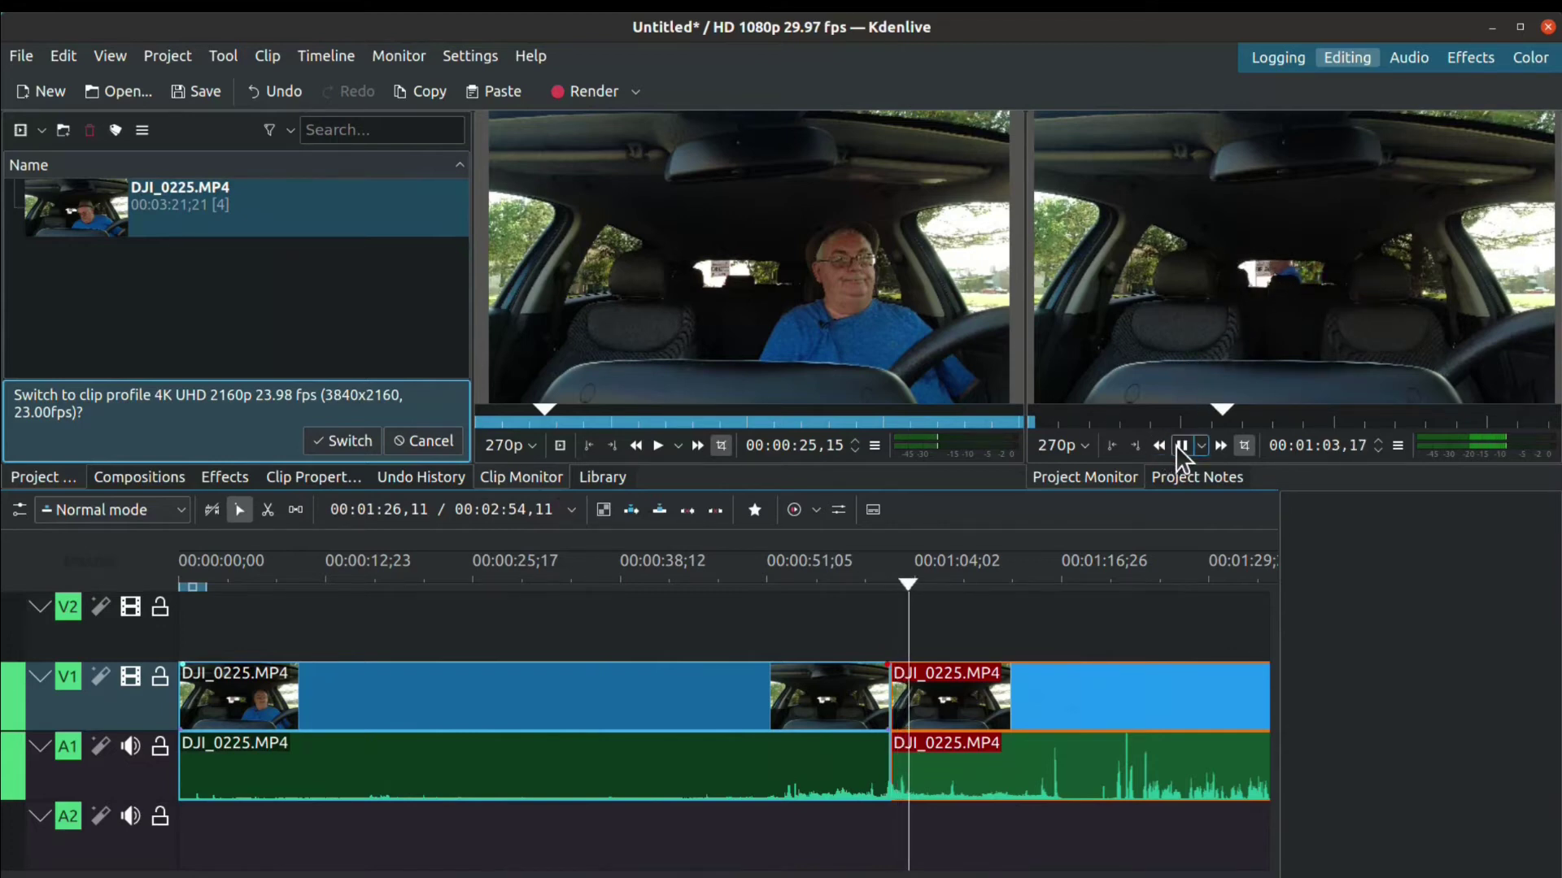
pyautogui.click(1178, 445)
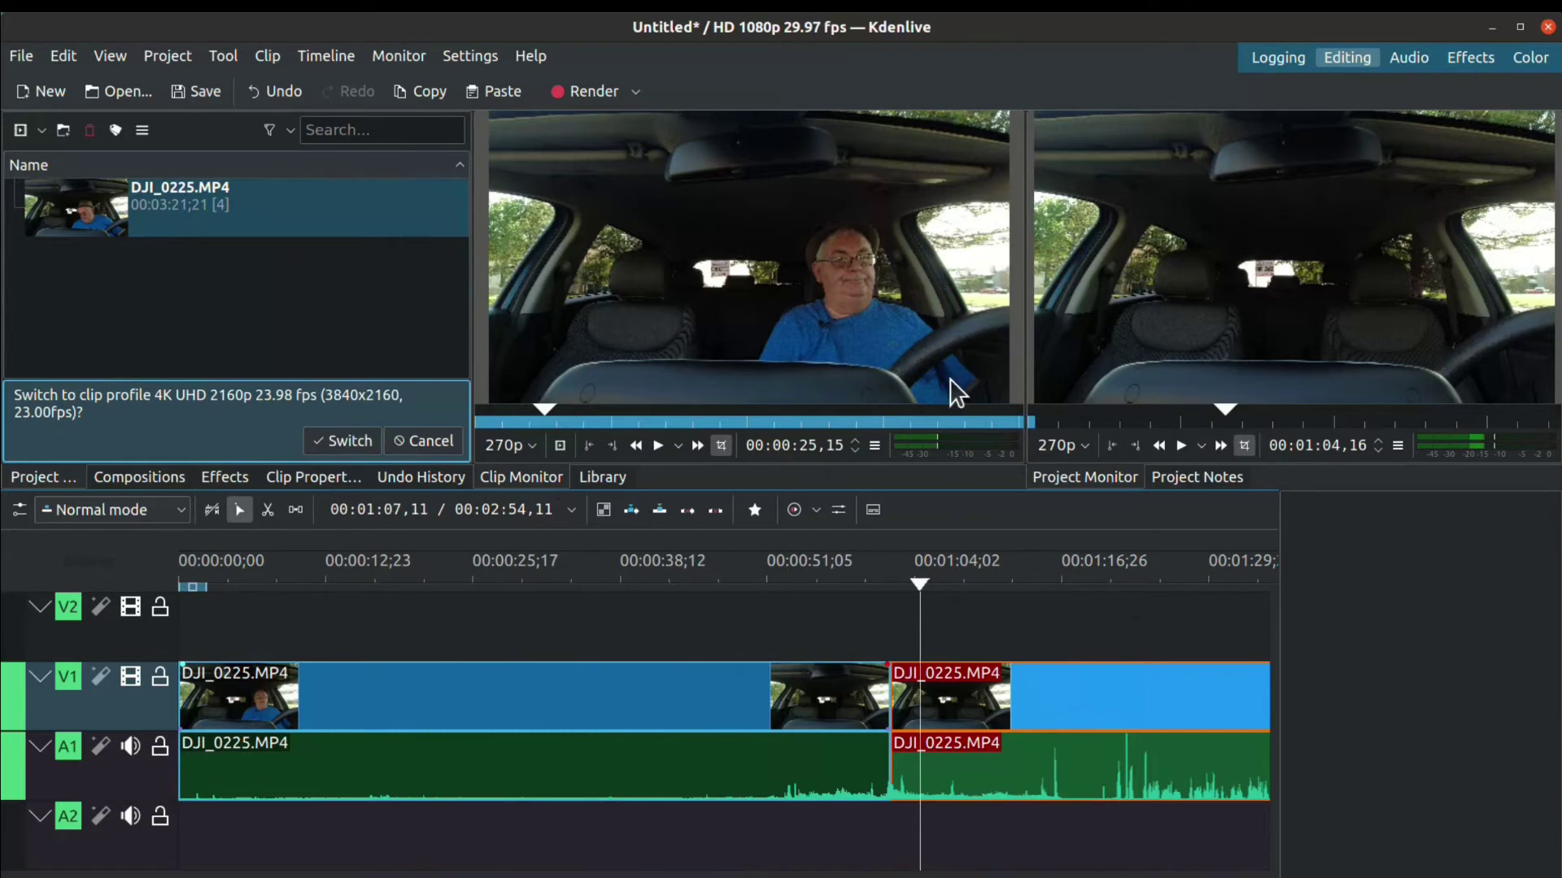
pyautogui.press('x')
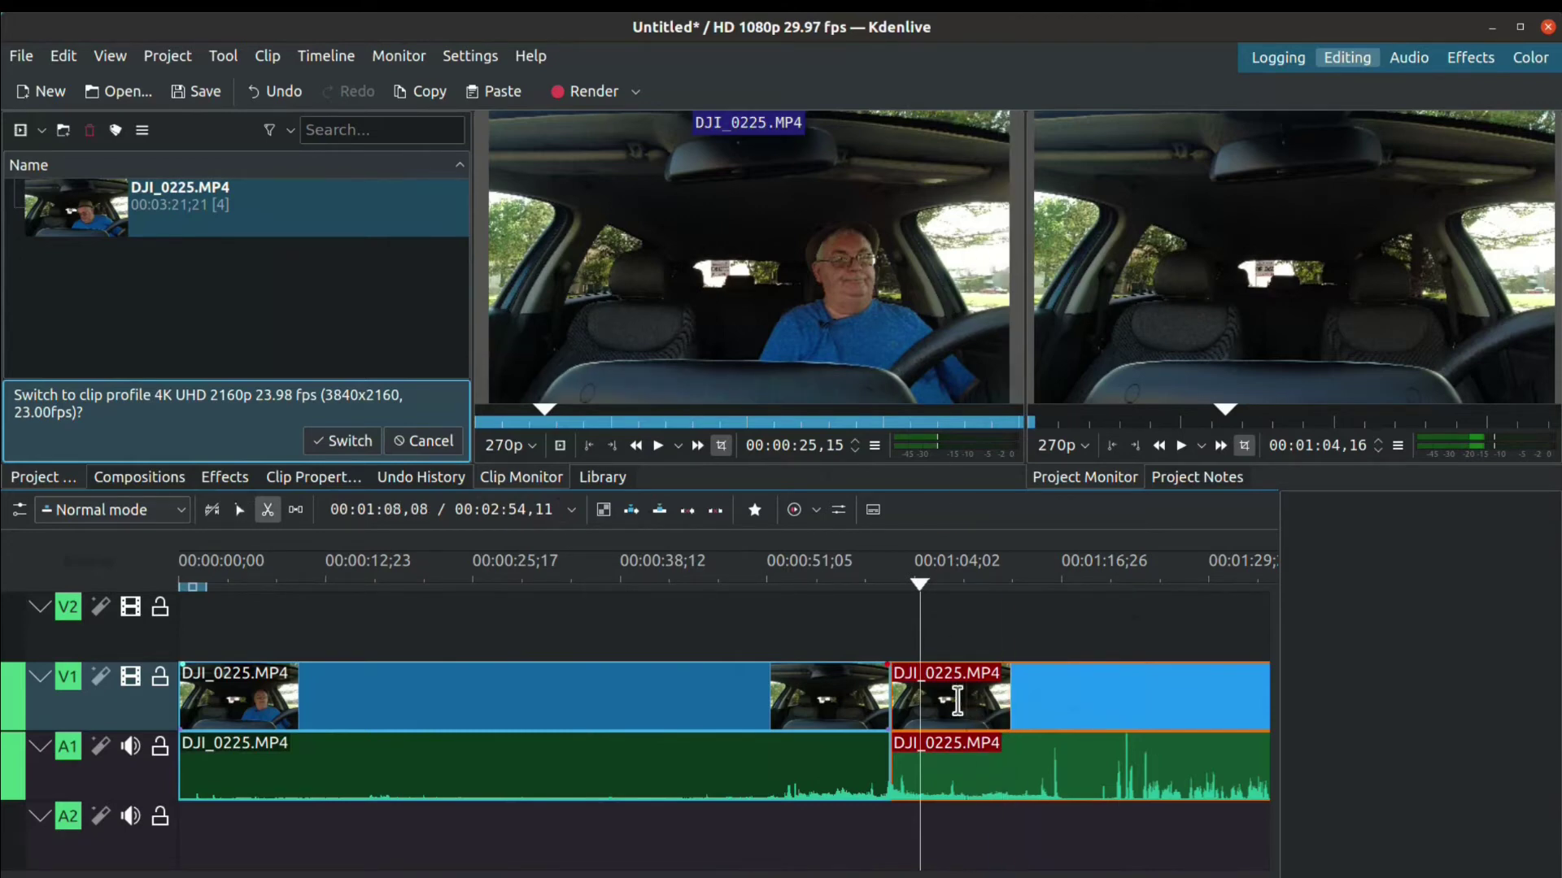
pyautogui.click(920, 703)
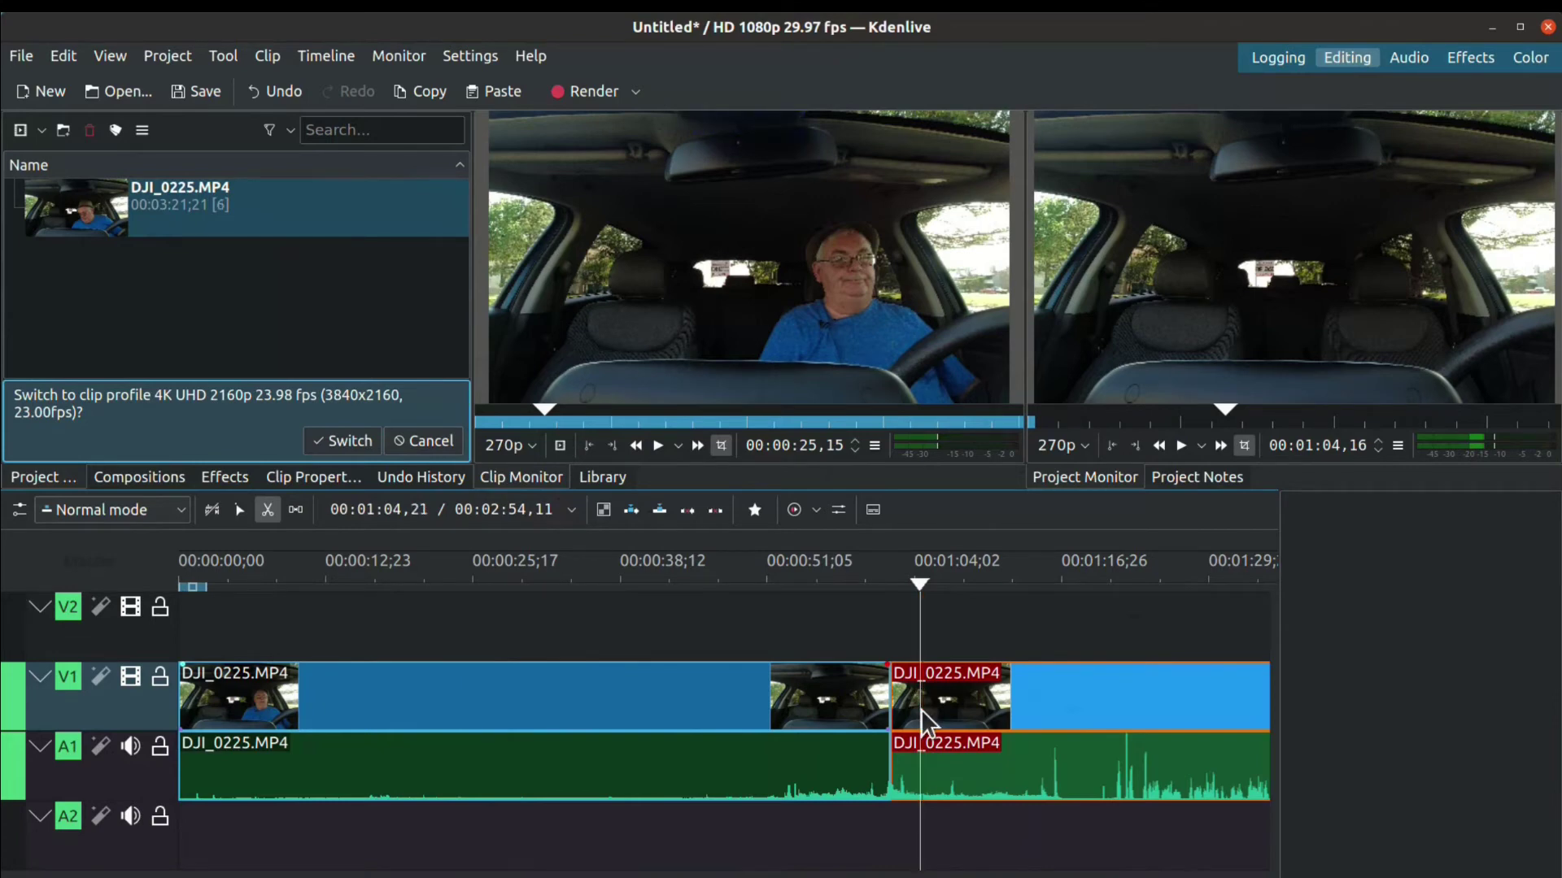
pyautogui.click(921, 709)
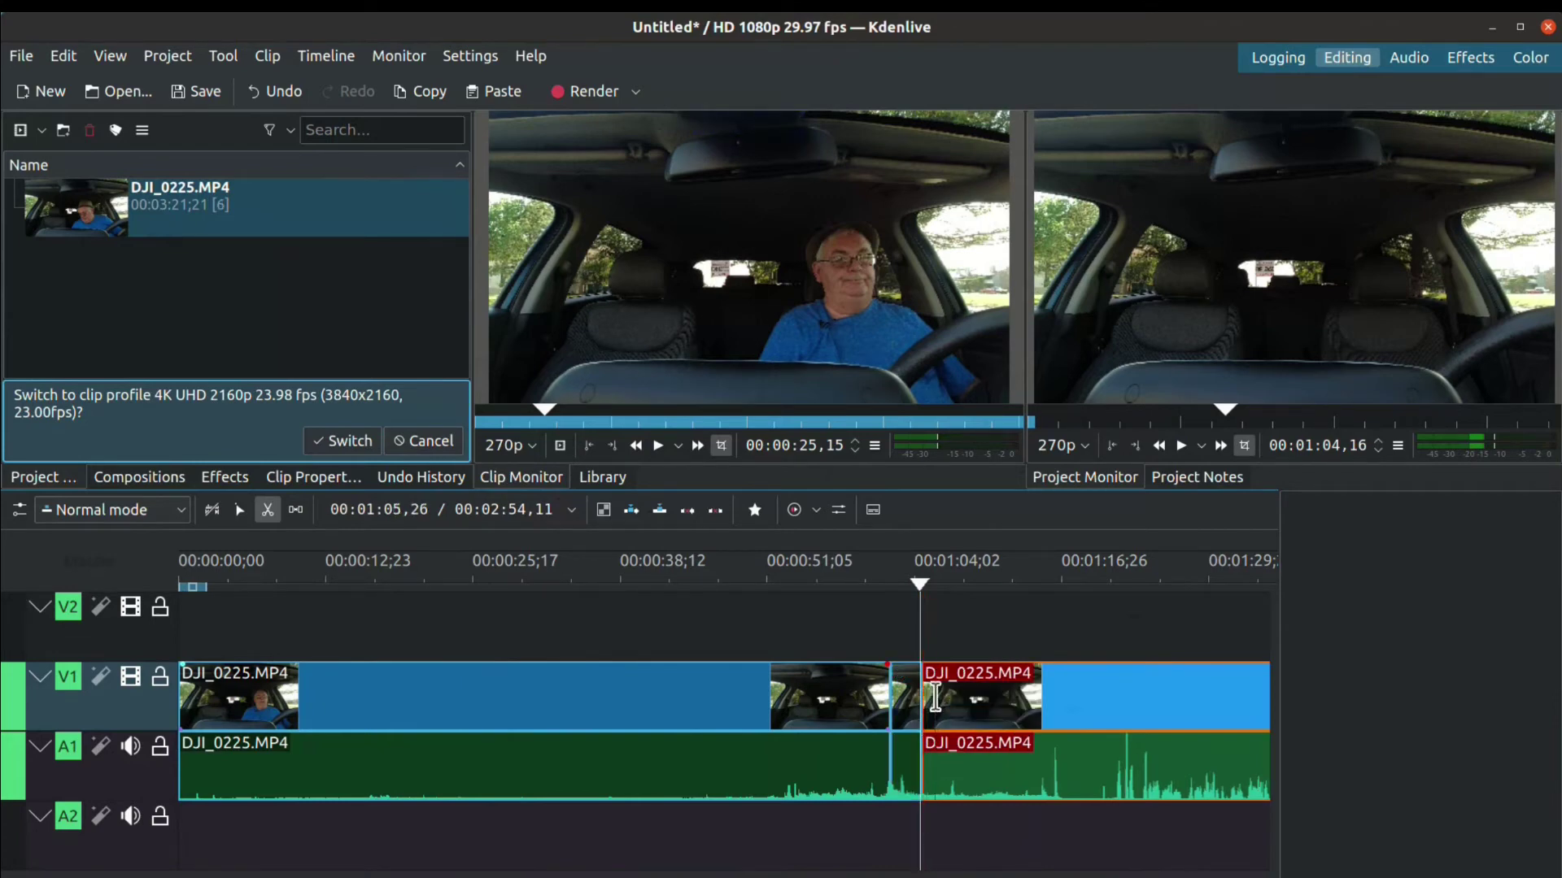
# Delete the short middle segment between the two cuts and move the last segment back to close the gap
pyautogui.press('s')
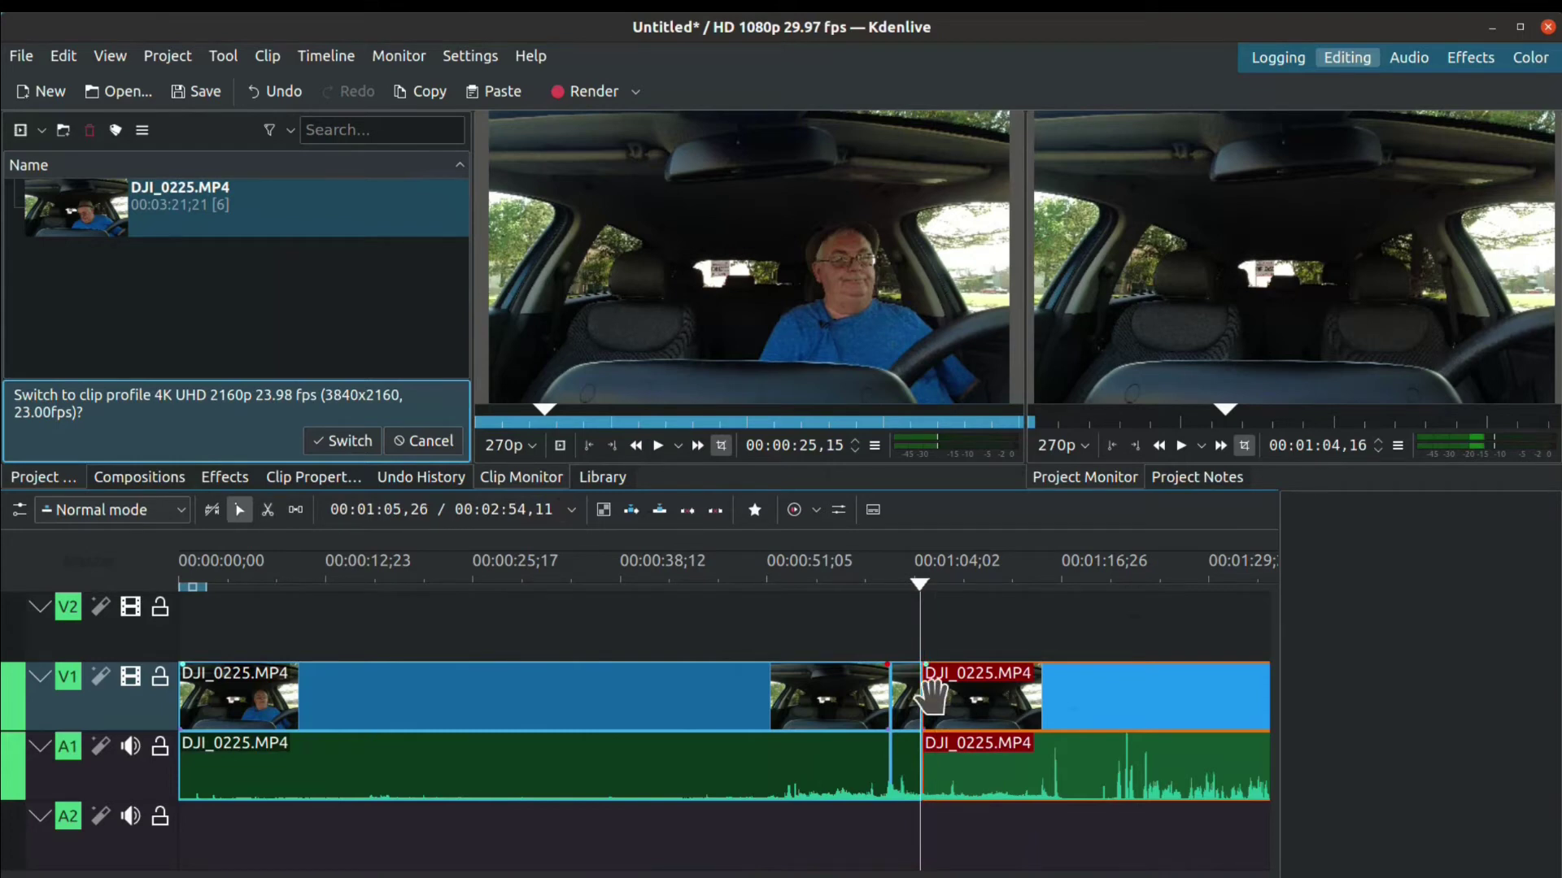
pyautogui.click(909, 727)
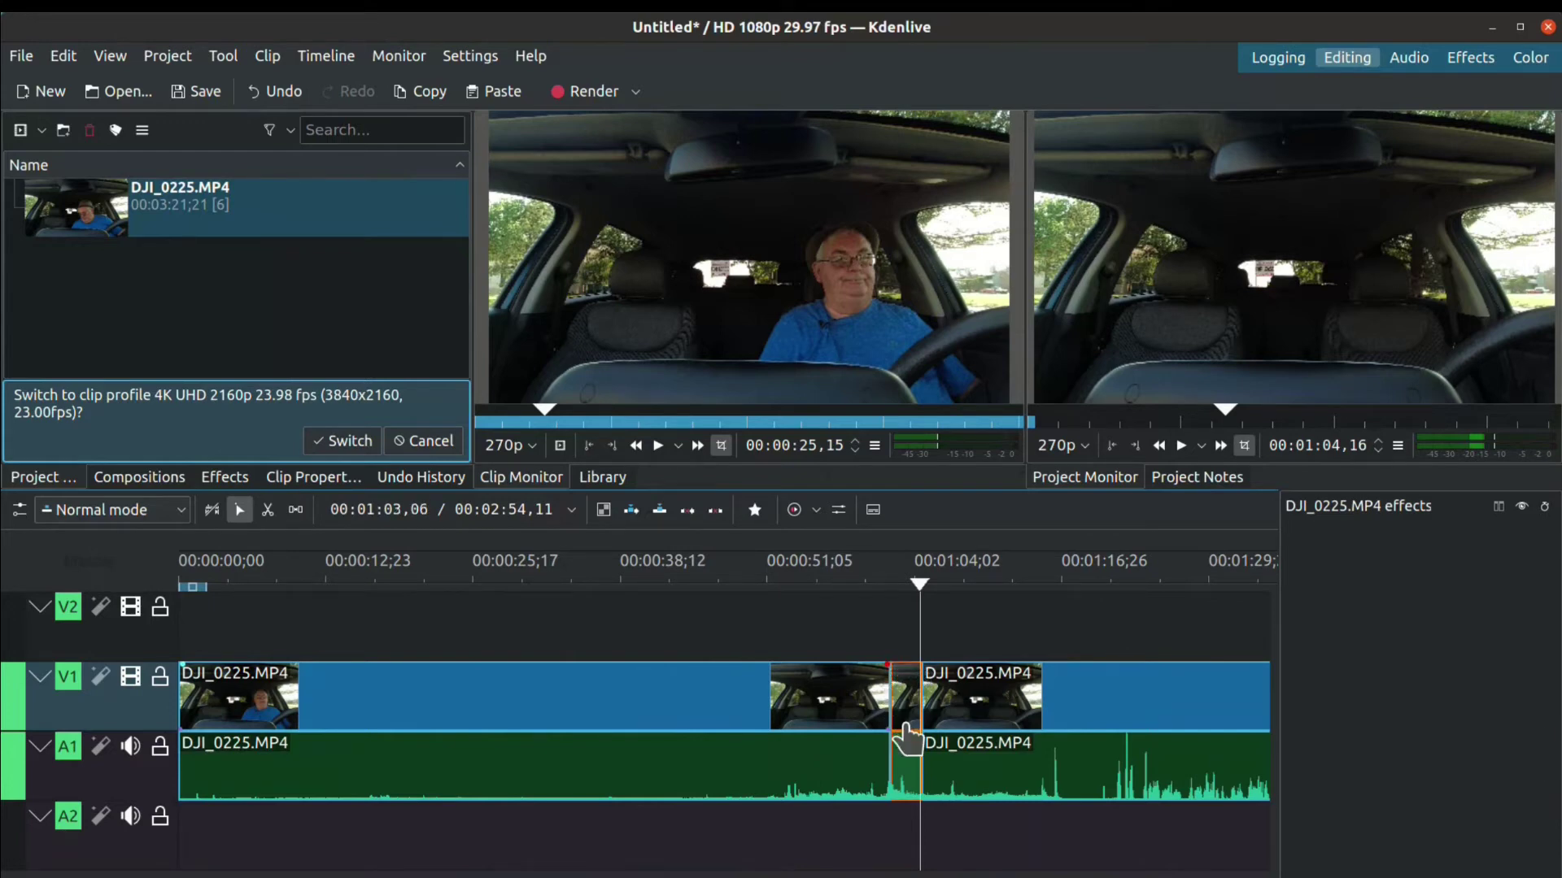
pyautogui.press('Delete')
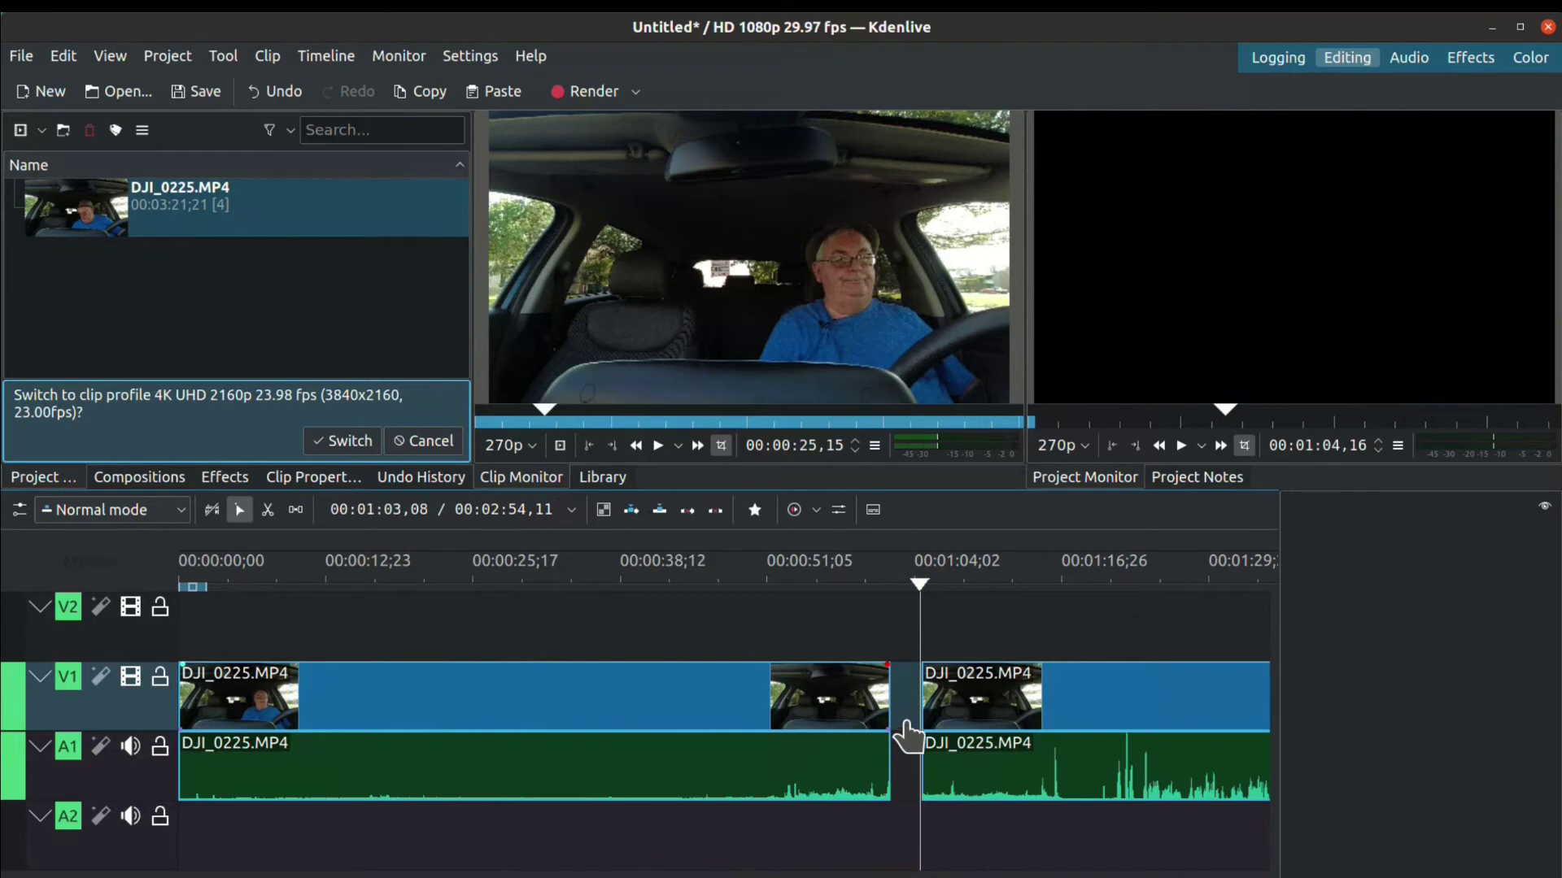
pyautogui.moveTo(1168, 721); pyautogui.dragTo(1125, 721)
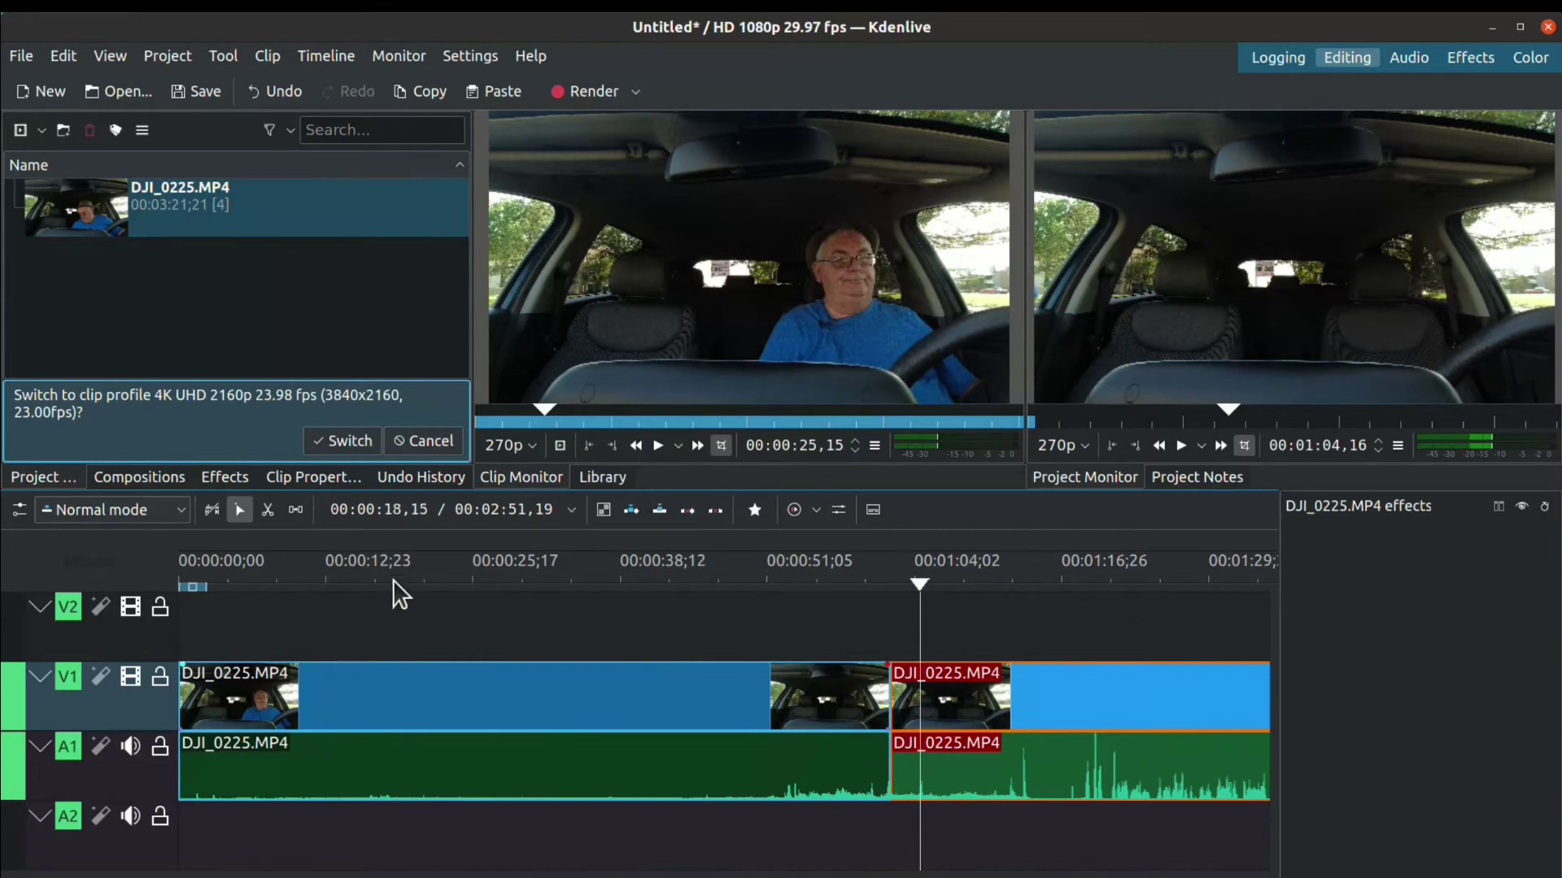
# Check the footage at 00:00:30,19 and 00:01:26,02, and move the second clip to the start of track V2, above the first
pyautogui.click(530, 563)
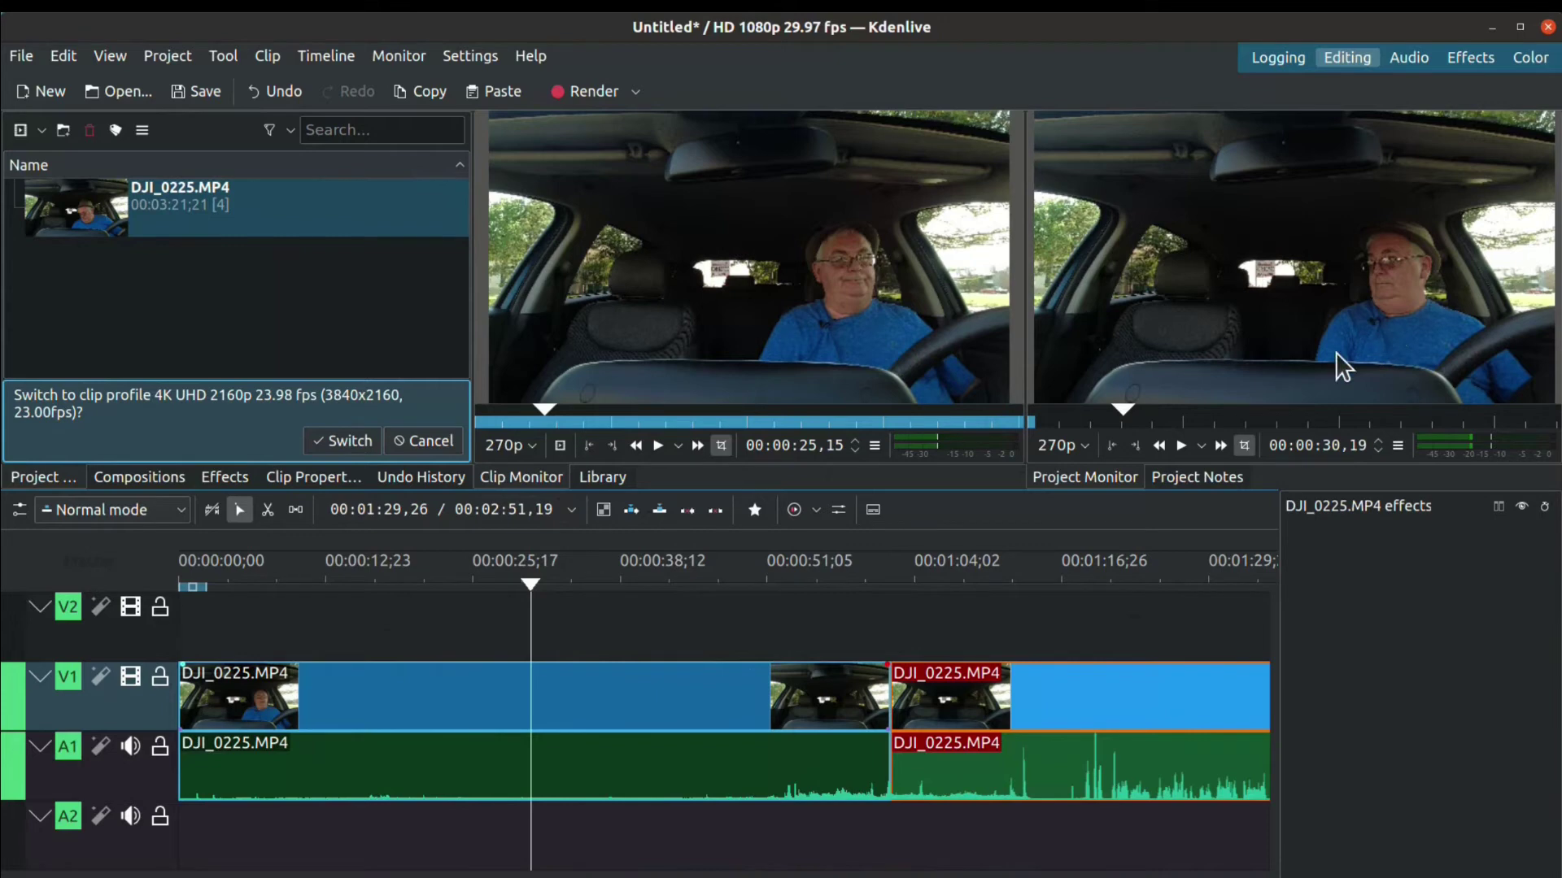
pyautogui.click(1166, 580)
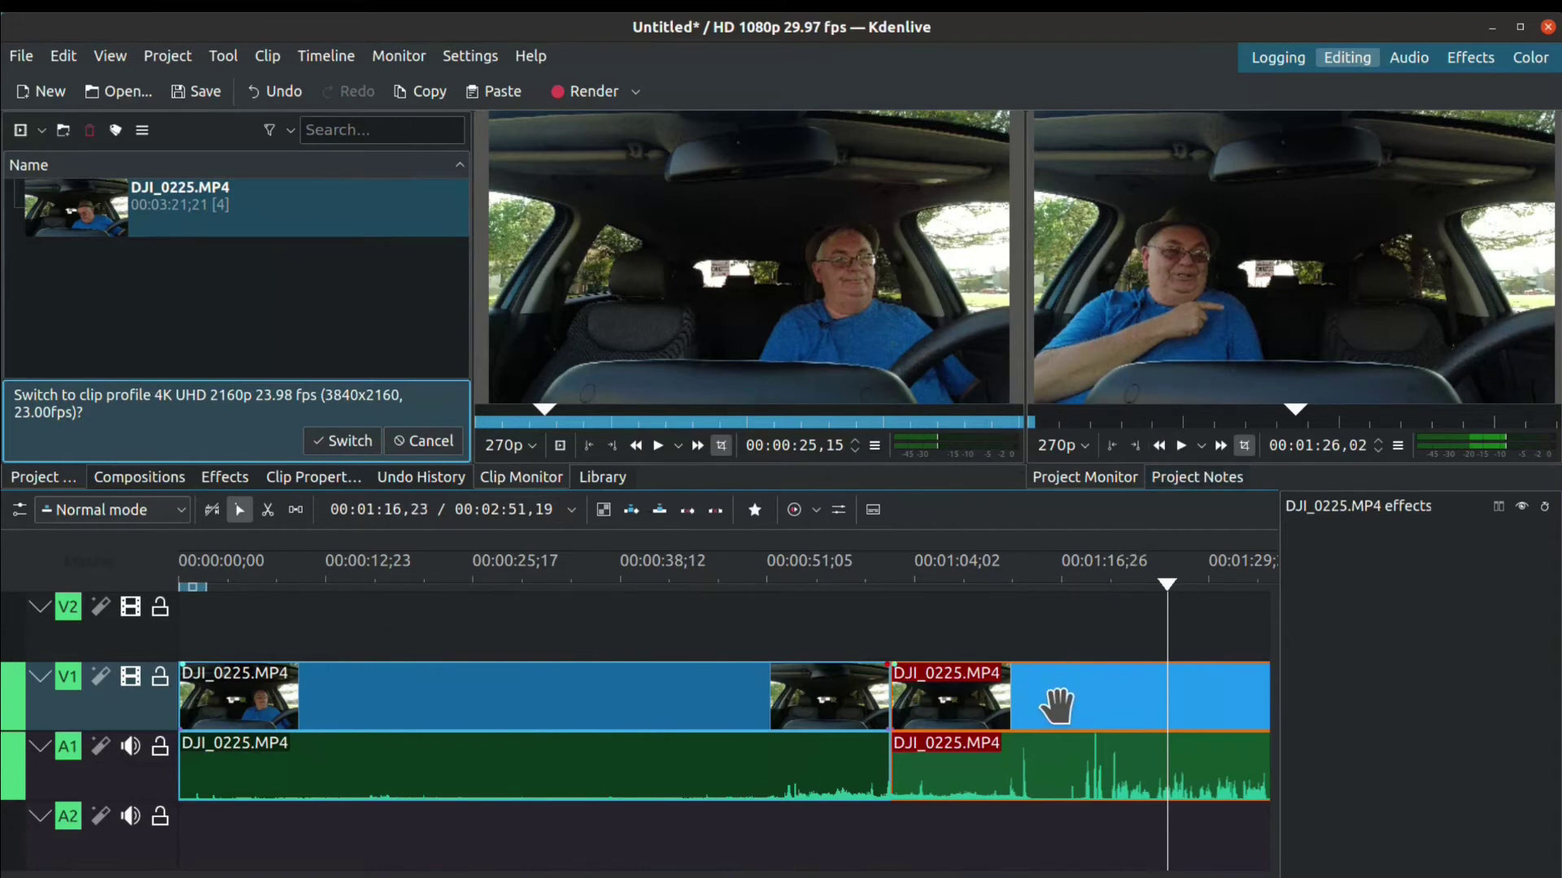
pyautogui.moveTo(1056, 704); pyautogui.dragTo(286, 620)
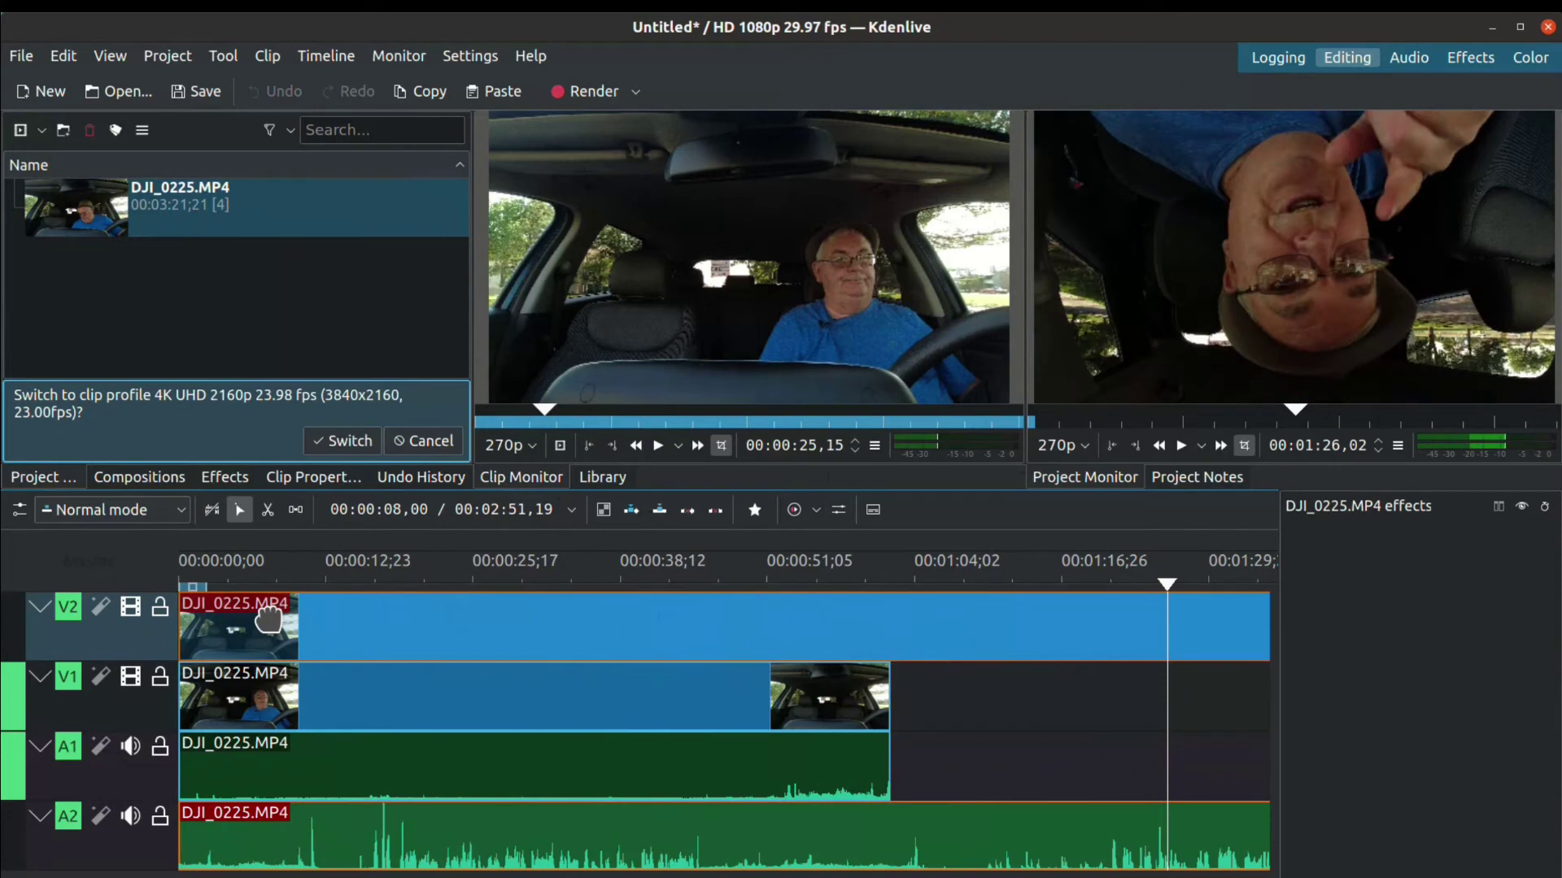
pyautogui.moveTo(264, 620); pyautogui.dragTo(268, 618)
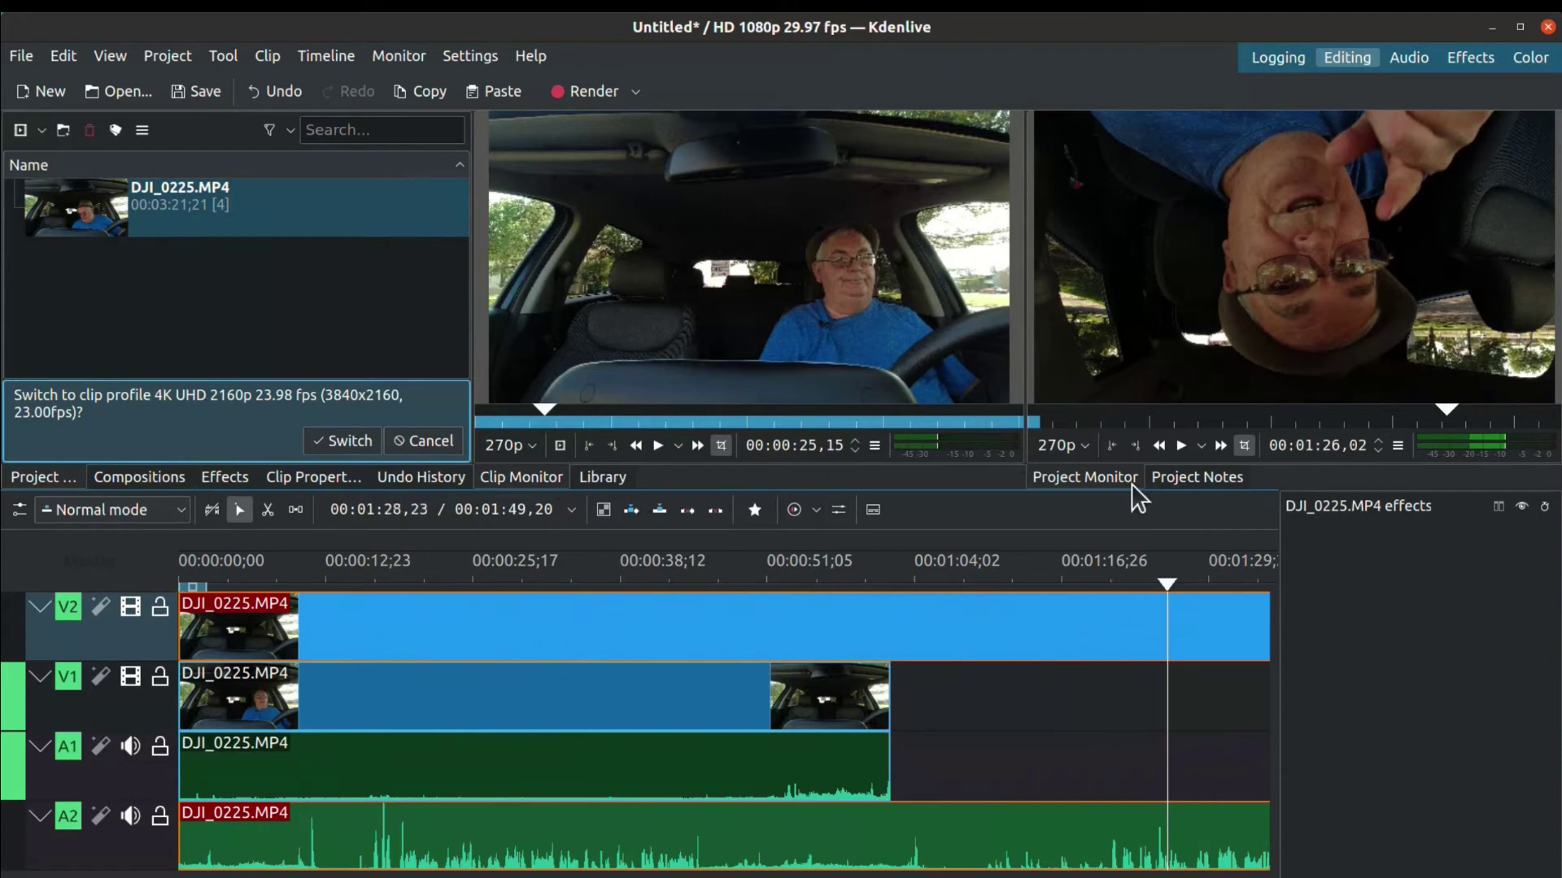
# Split the V2 clip with the Razor tool at 00:01:01,29, level with the end of the V1 clip
pyautogui.moveTo(1160, 588); pyautogui.dragTo(888, 621)
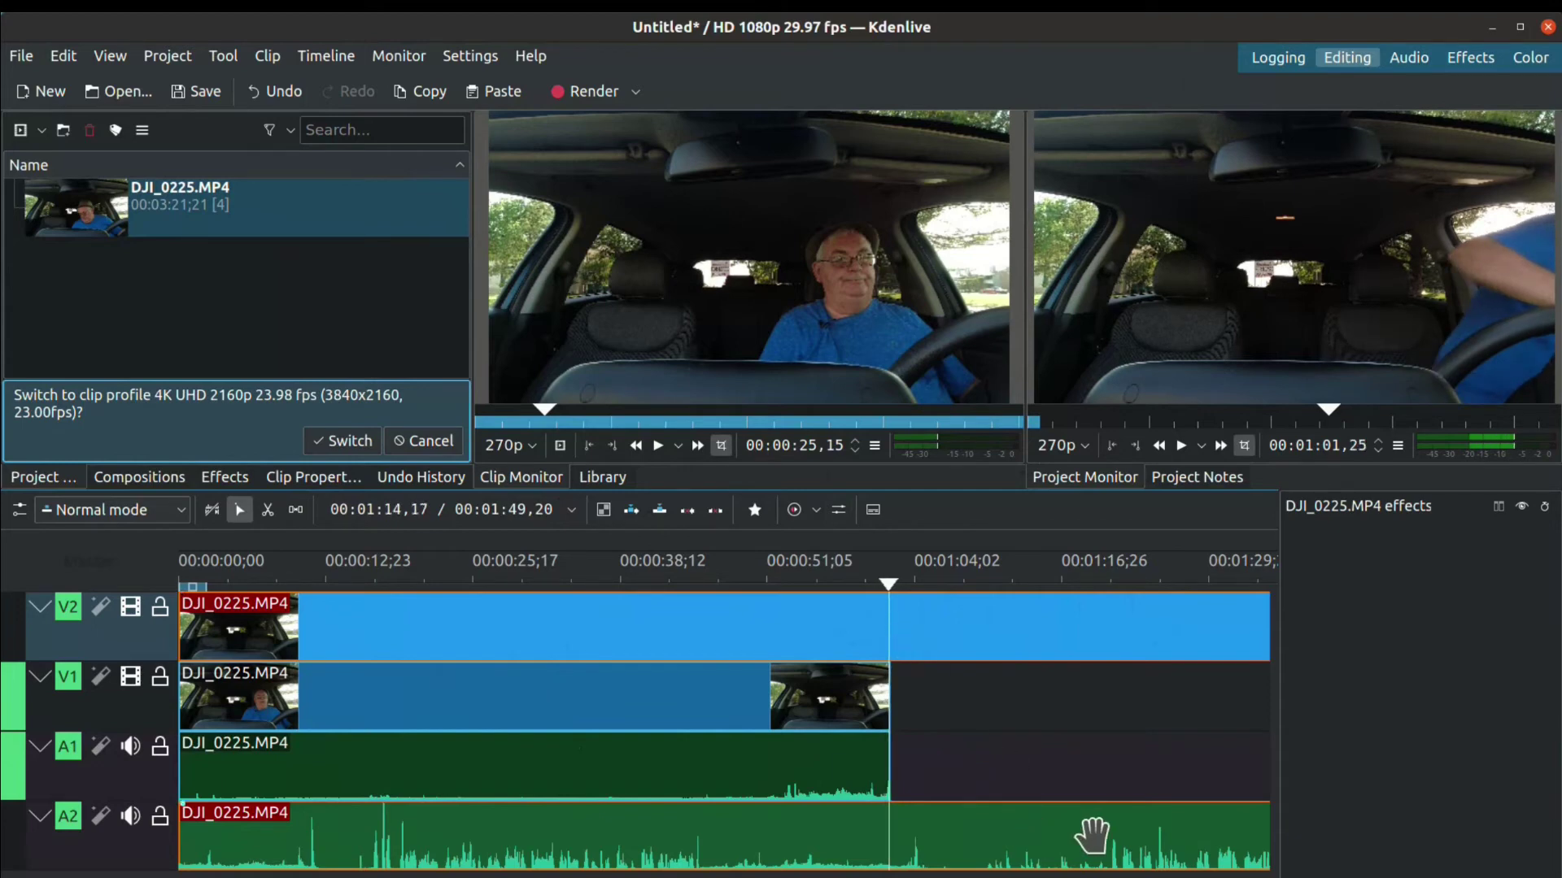
pyautogui.scroll(8, 724, 732)
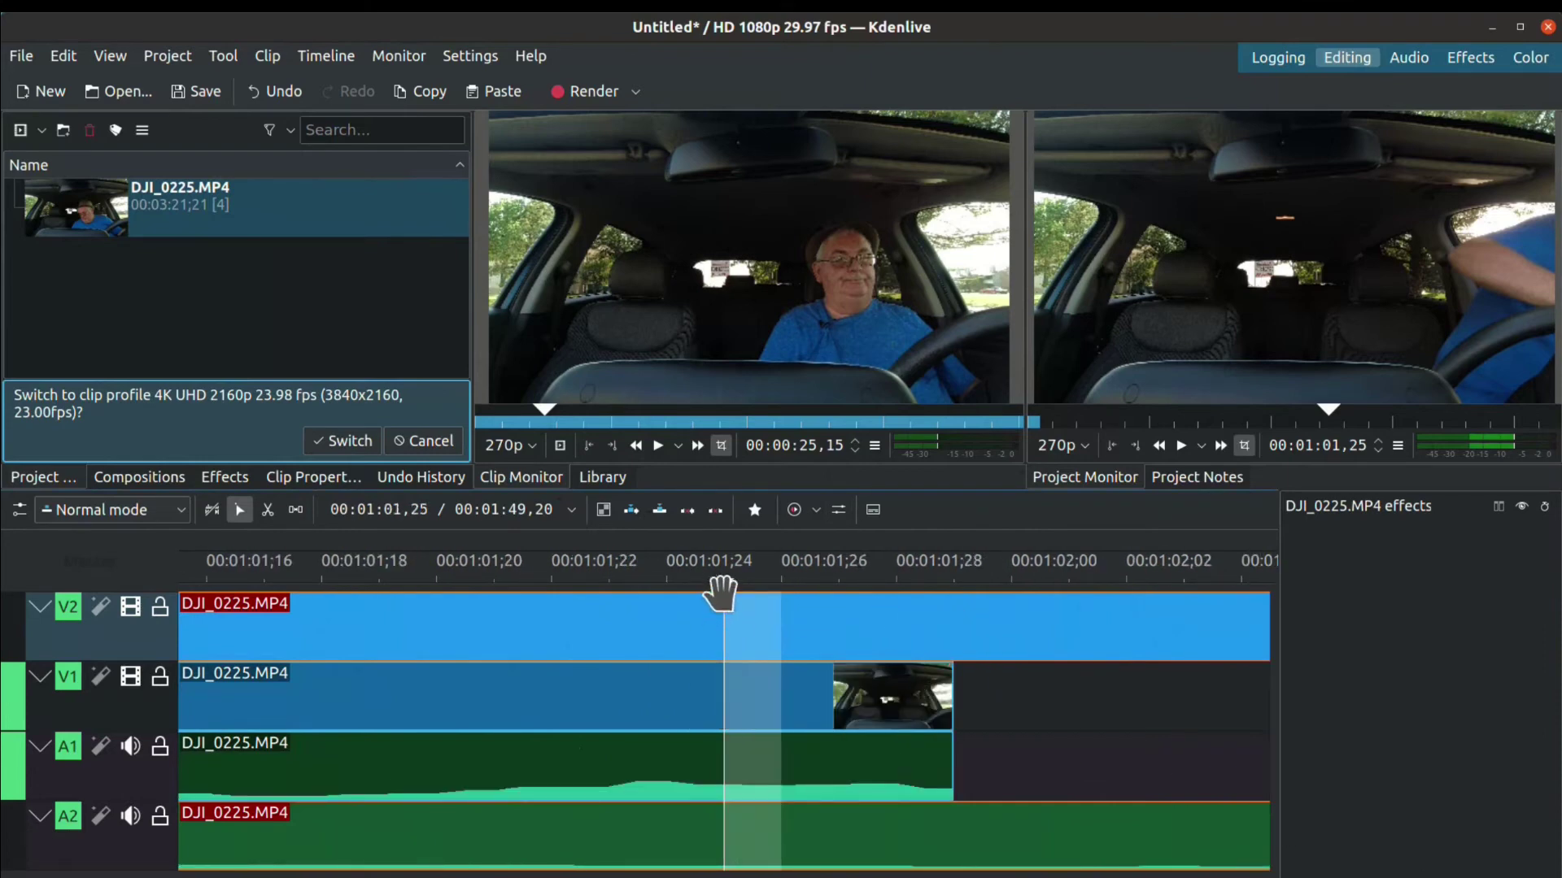
pyautogui.moveTo(747, 609); pyautogui.dragTo(969, 596)
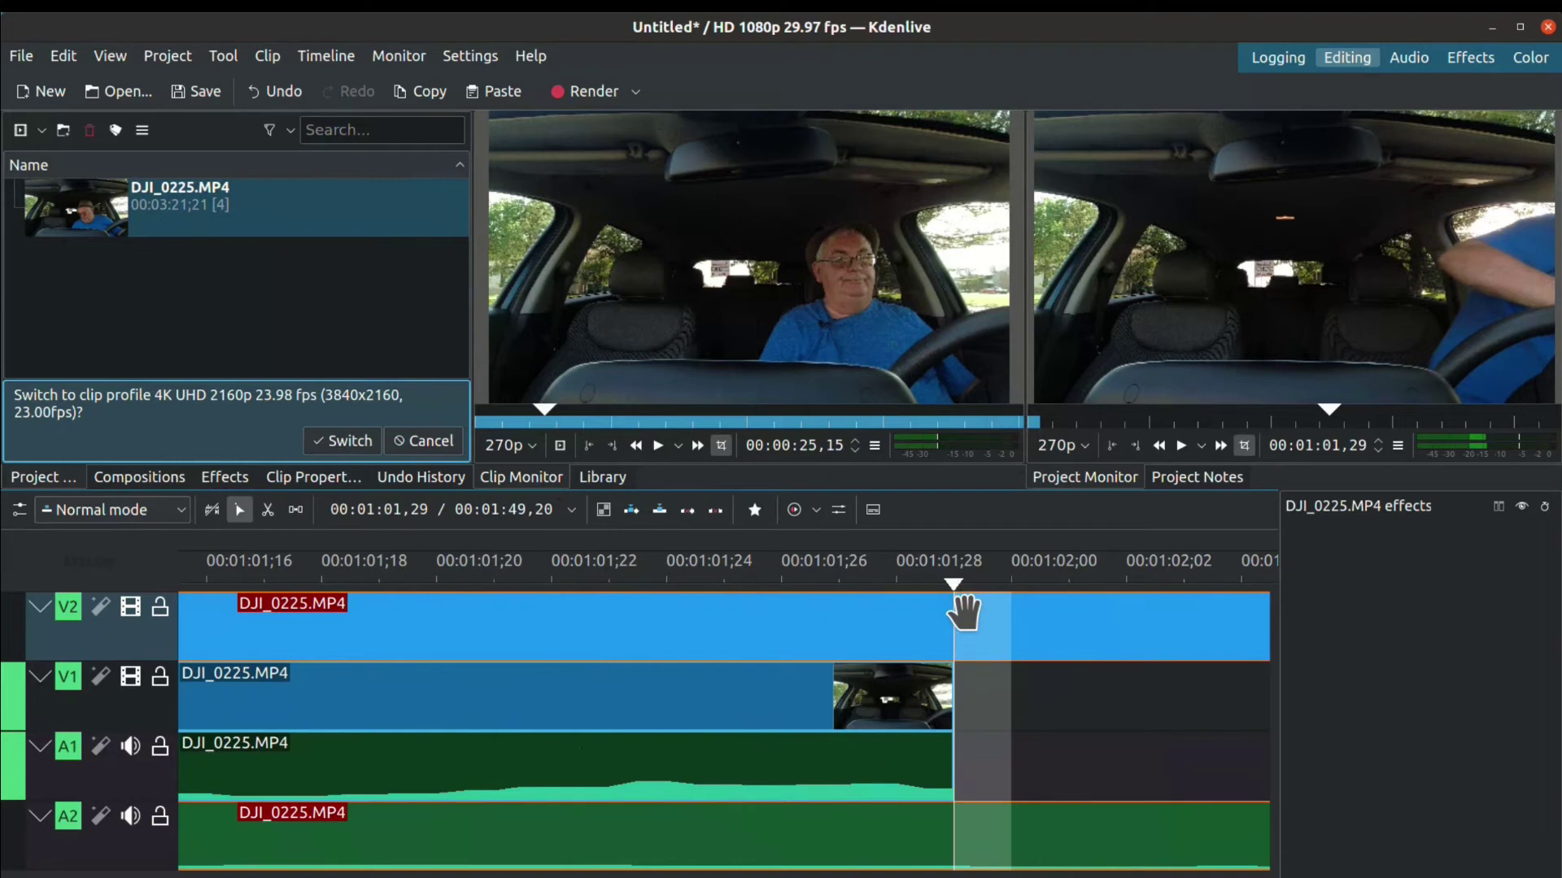
pyautogui.press('x')
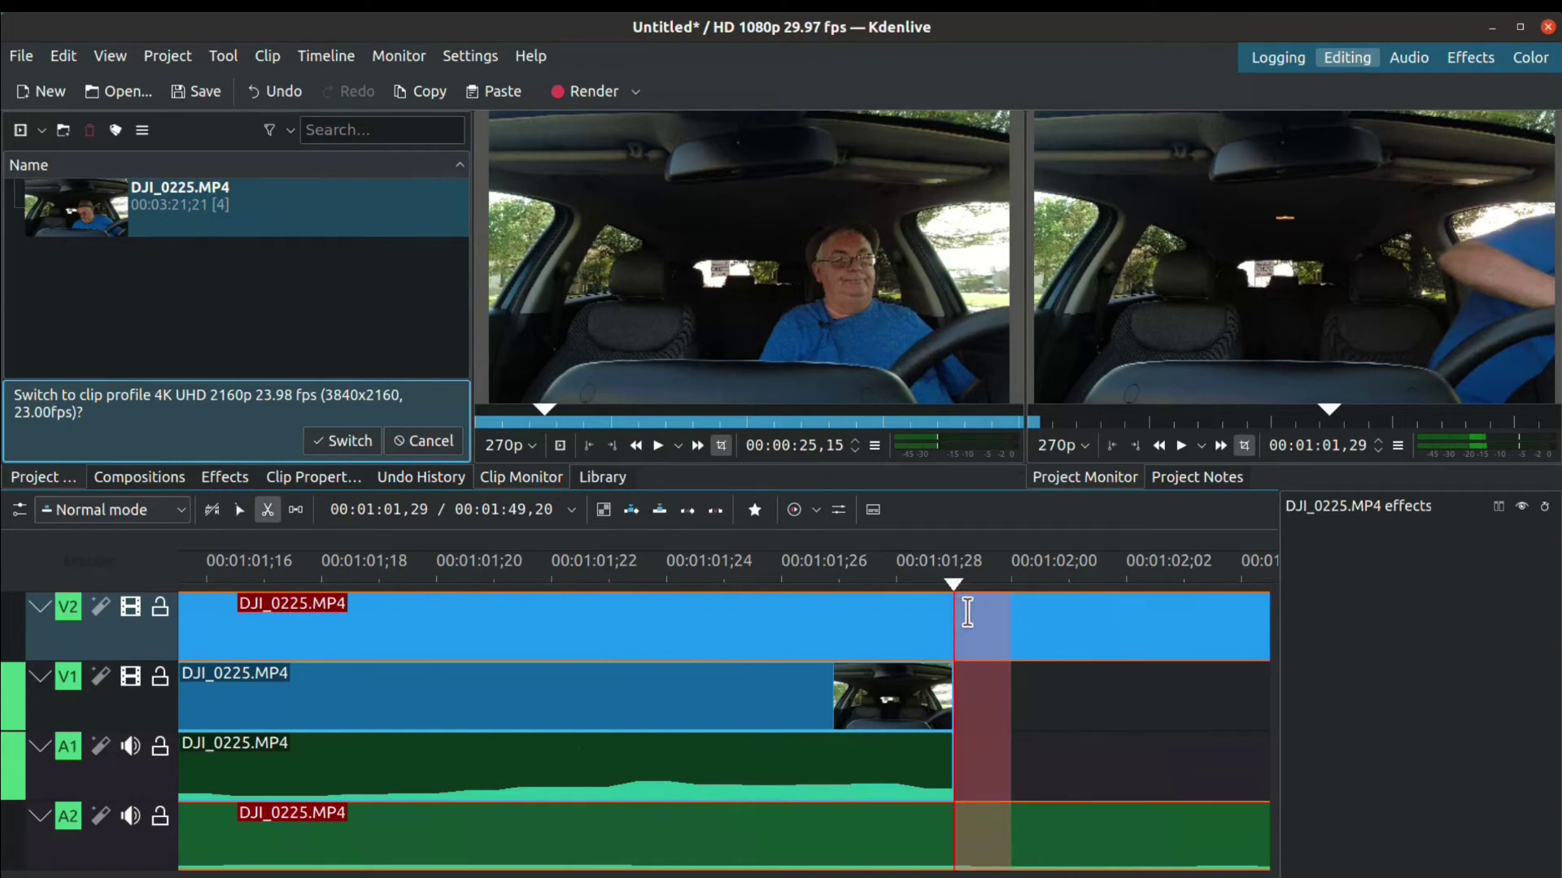
pyautogui.click(961, 619)
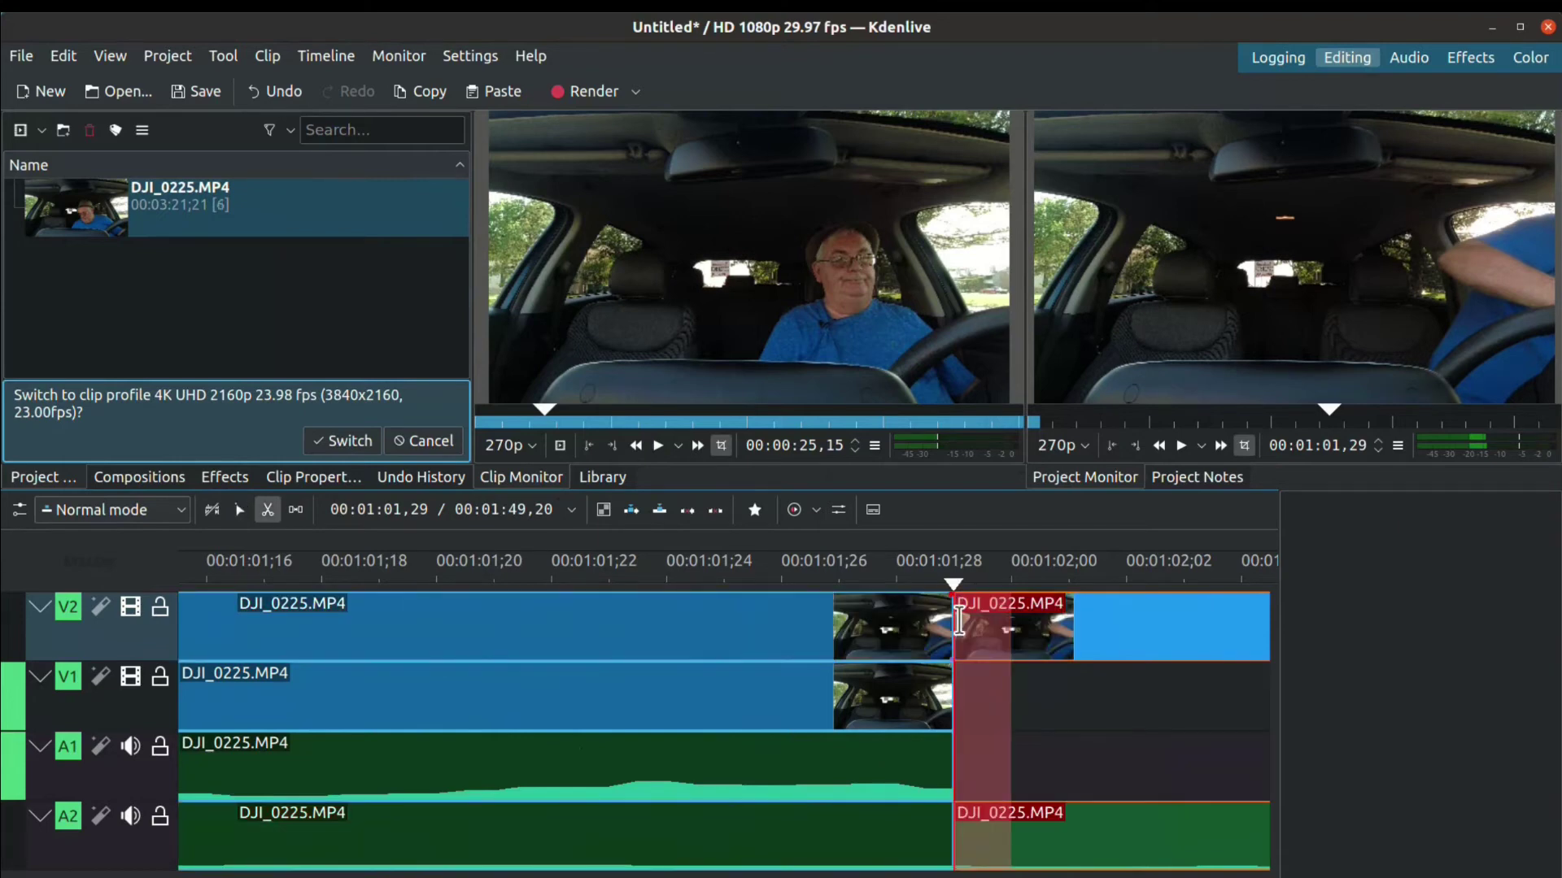
# Delete the part of the V2 clip that extends past the end of the V1 clip
pyautogui.press('s')
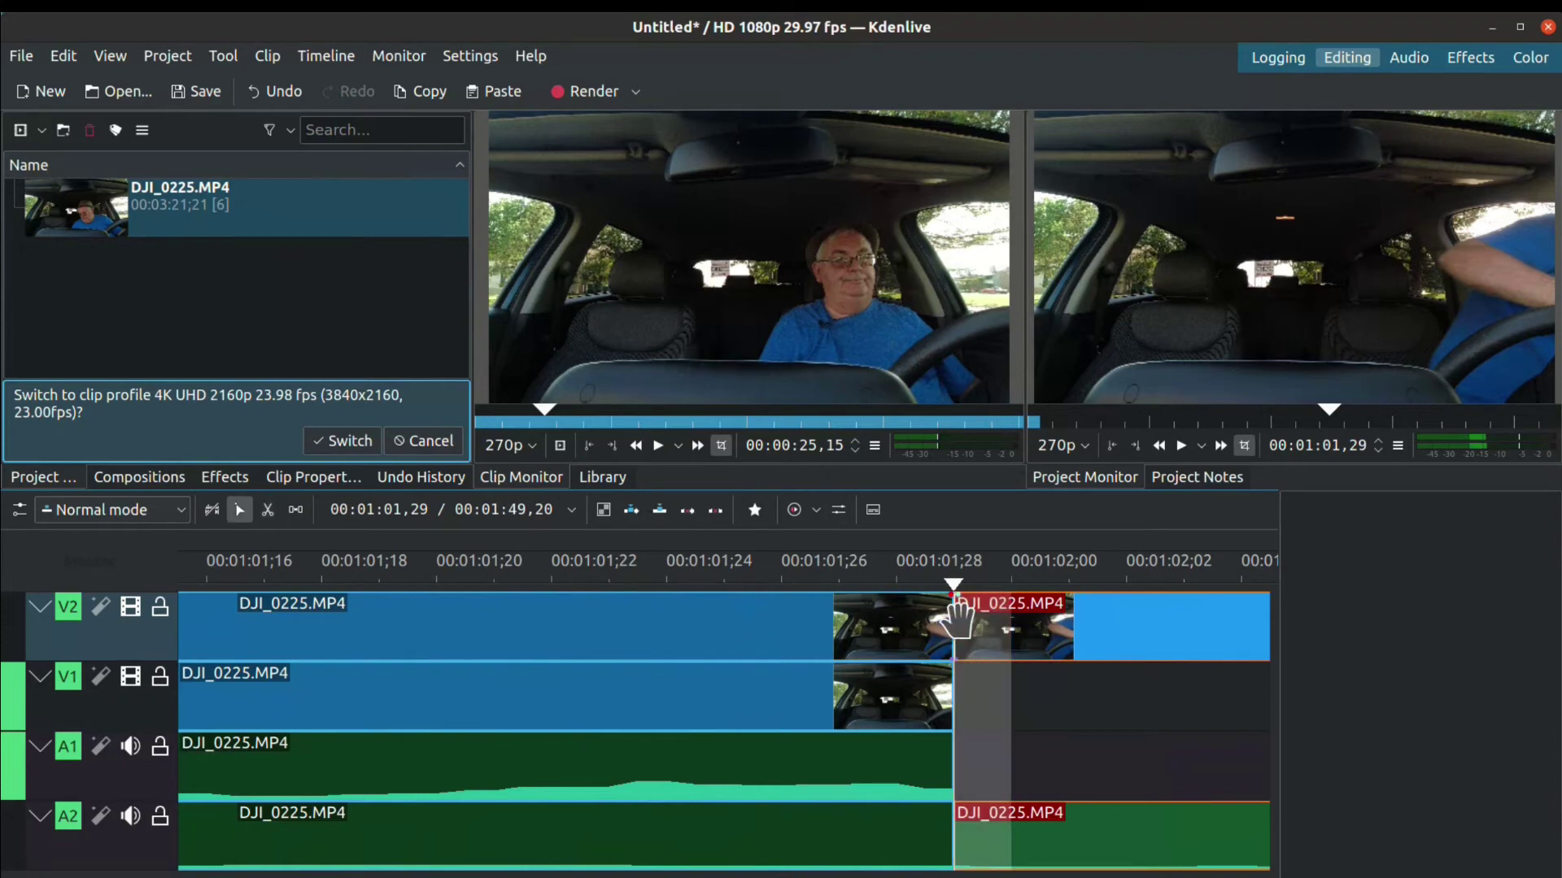
pyautogui.click(1139, 635)
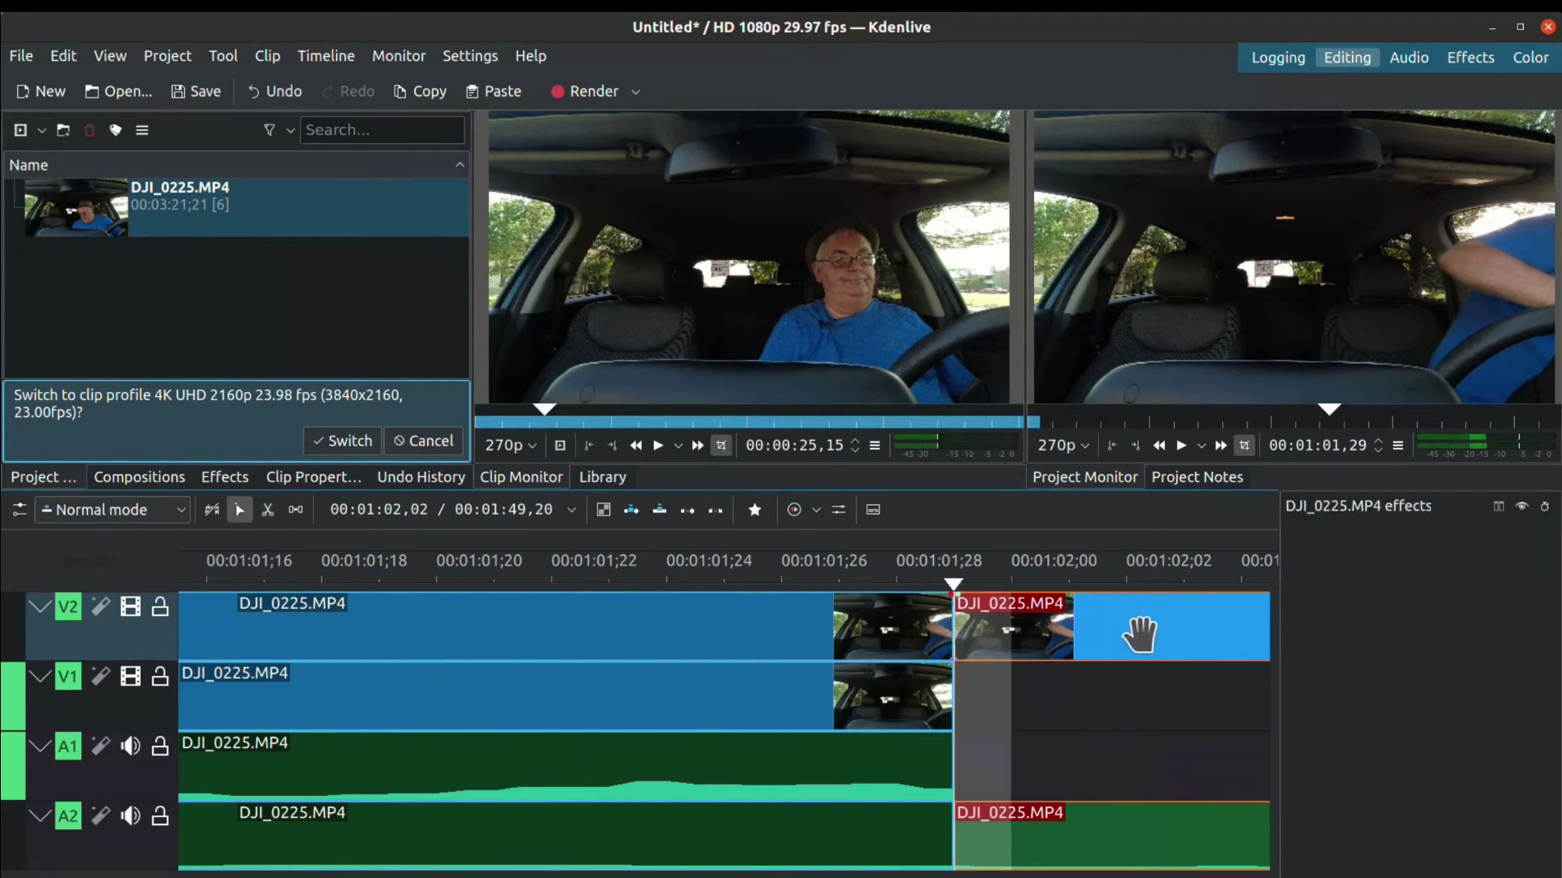
pyautogui.press('Delete')
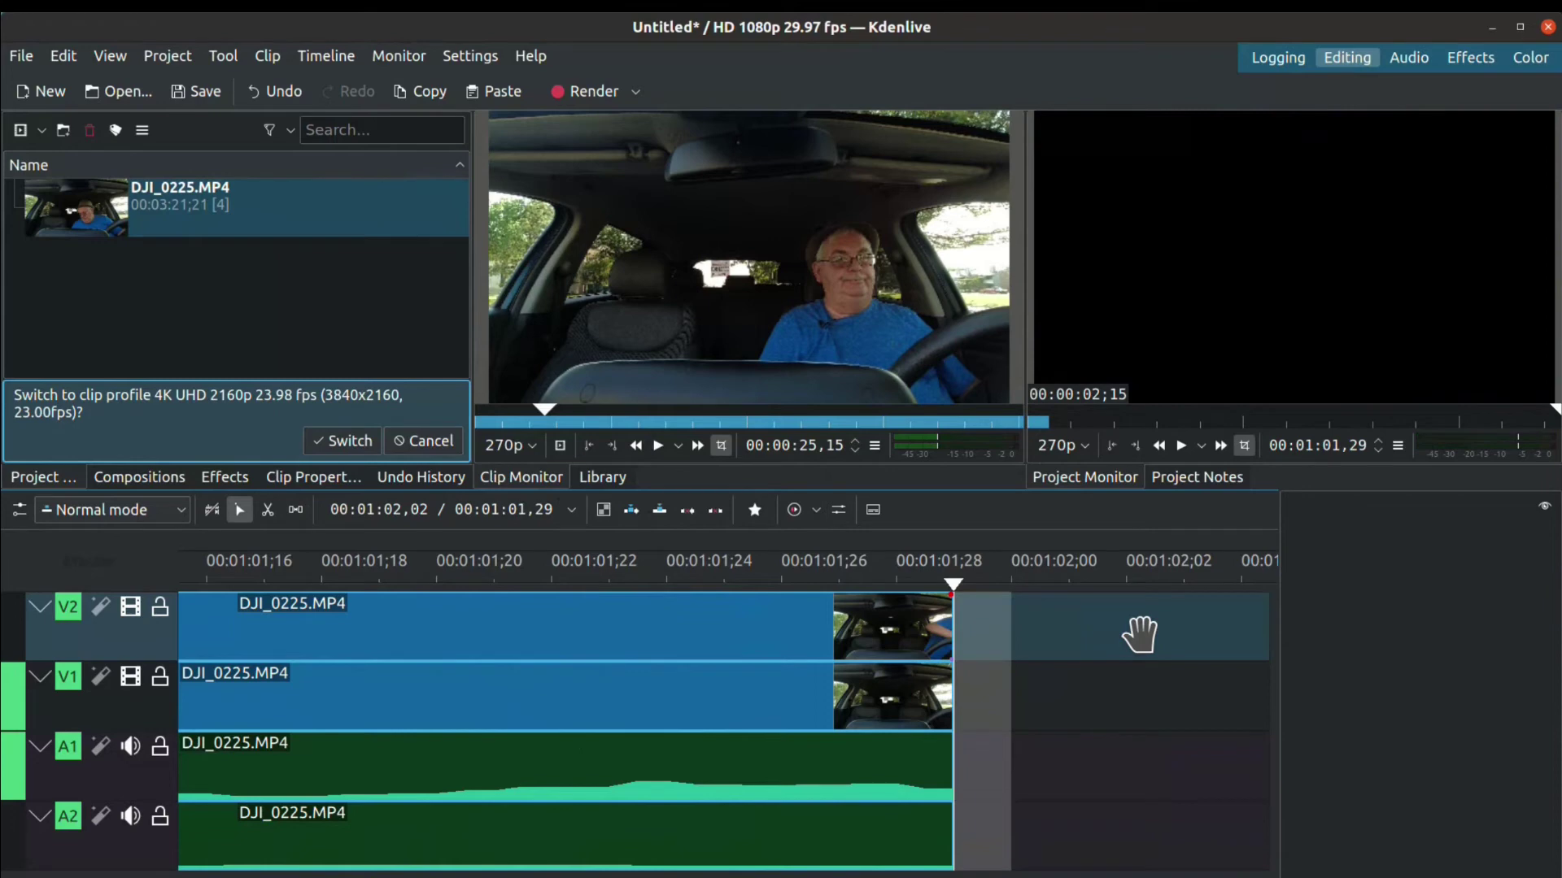
# Return the playhead to the start of the timeline and fit both stacked clips fully in the timeline view
pyautogui.moveTo(949, 579); pyautogui.dragTo(10, 627)
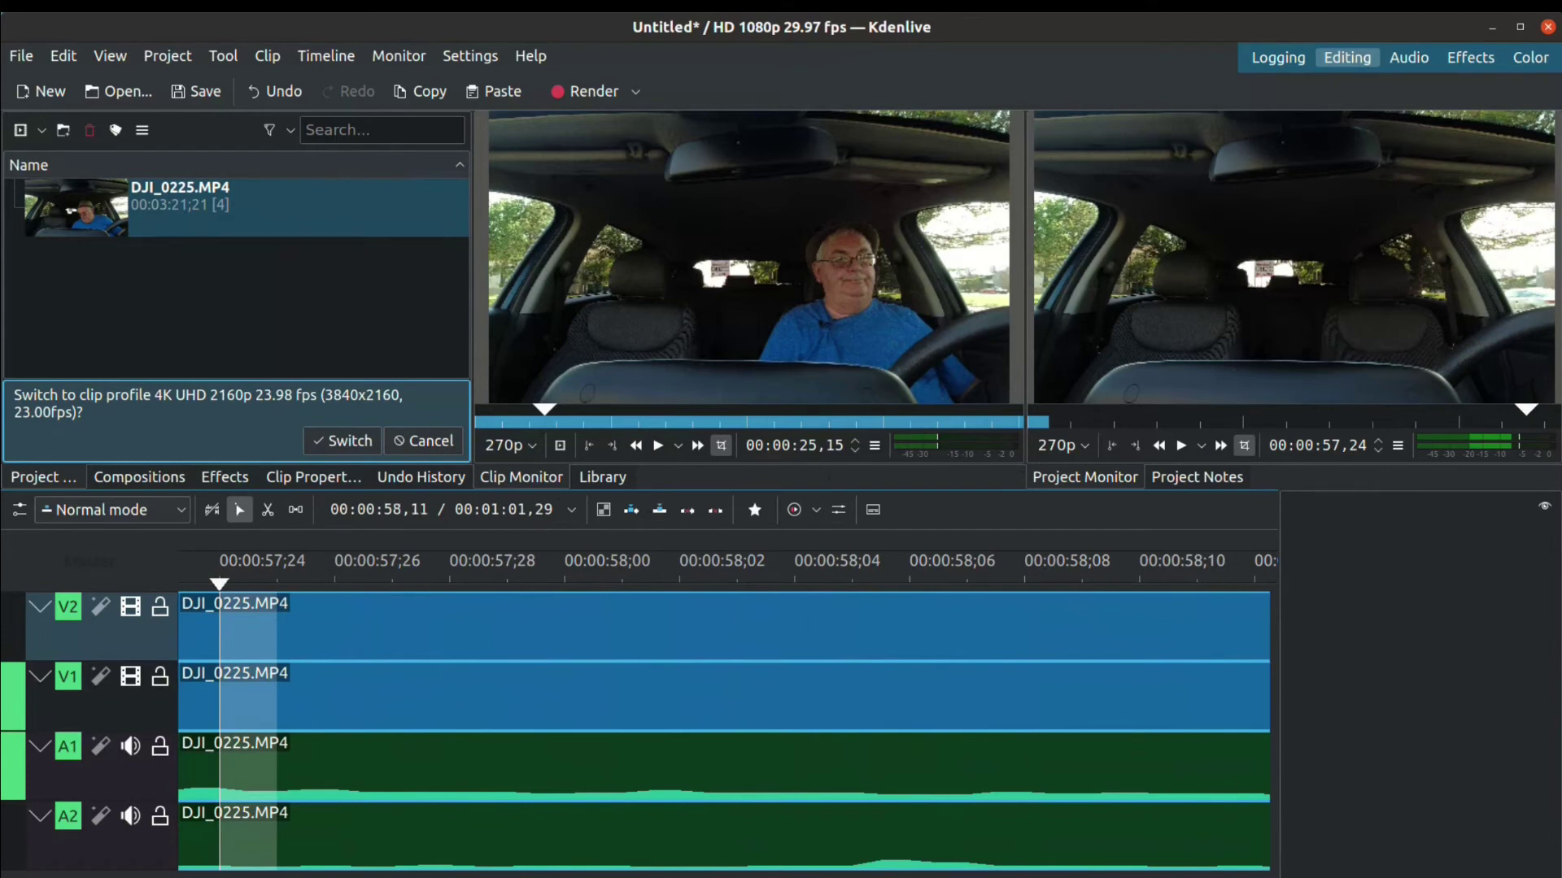
pyautogui.hotkey('ctrl', '-')
pyautogui.hotkey('ctrl', '-')
pyautogui.hotkey('ctrl', '-')
pyautogui.hotkey('ctrl', '-')
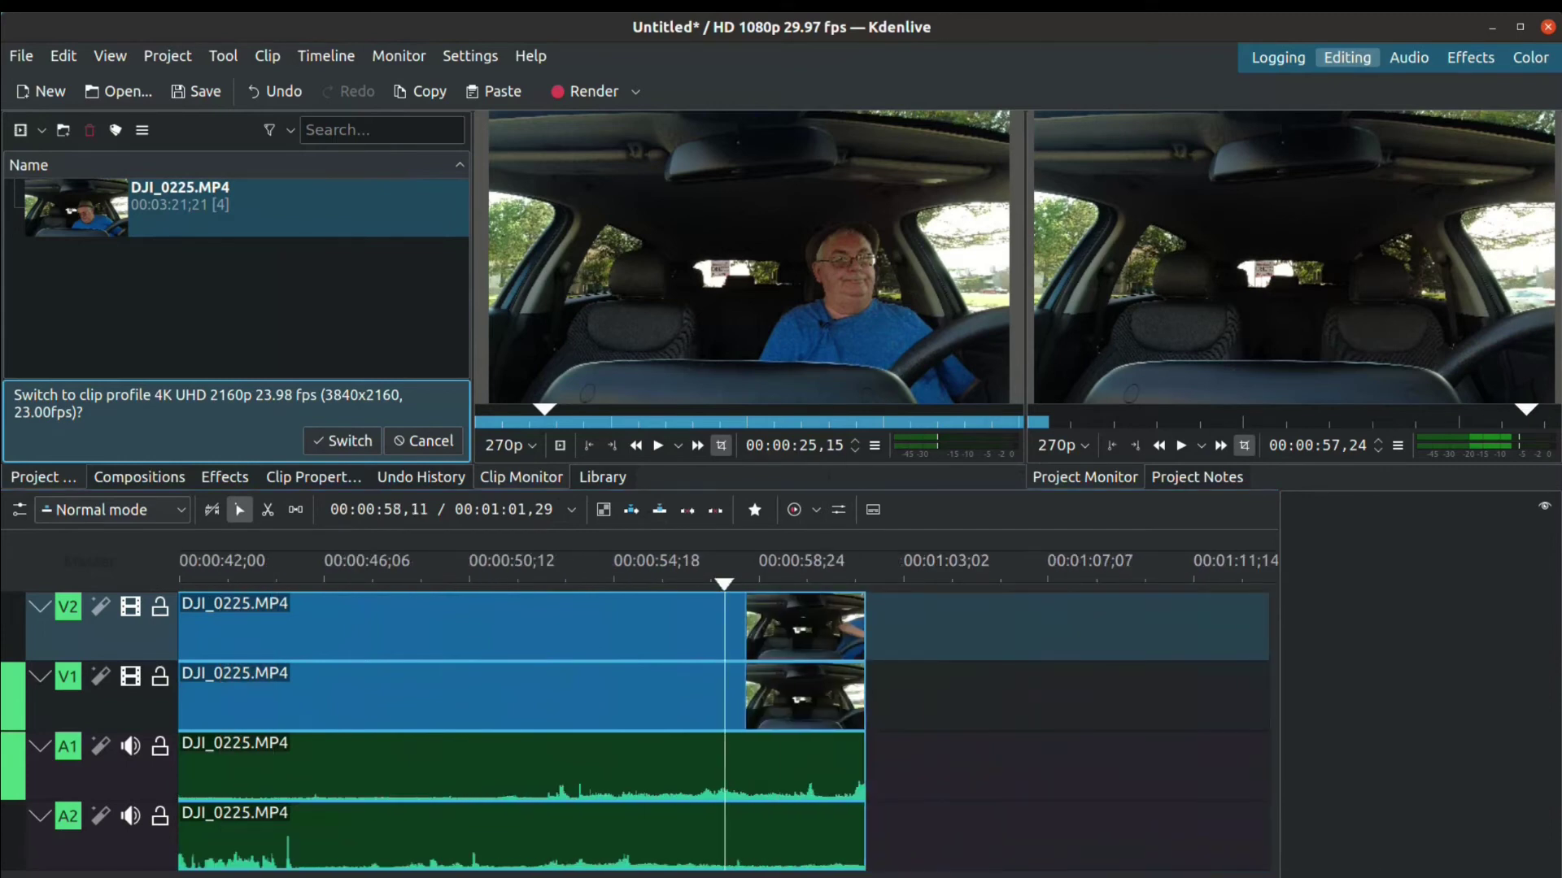
pyautogui.hotkey('ctrl', '-')
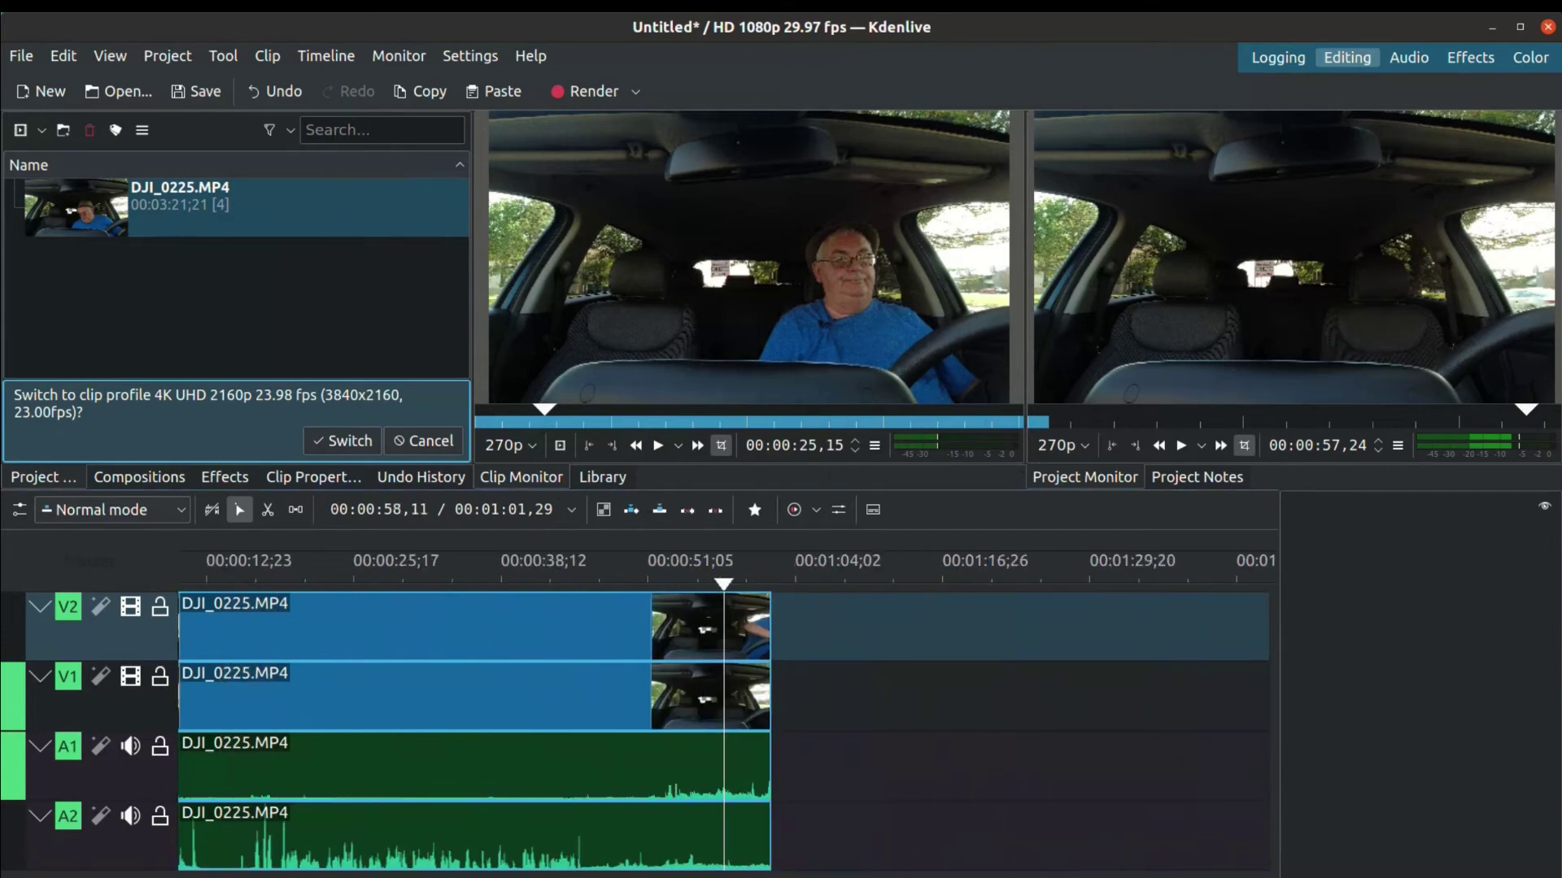
pyautogui.hotkey('ctrl', '+')
pyautogui.hotkey('ctrl', '+')
pyautogui.hotkey('ctrl', '+')
pyautogui.hotkey('ctrl', '+')
pyautogui.hotkey('ctrl', '-')
pyautogui.hotkey('ctrl', '+')
pyautogui.hotkey('ctrl', '+')
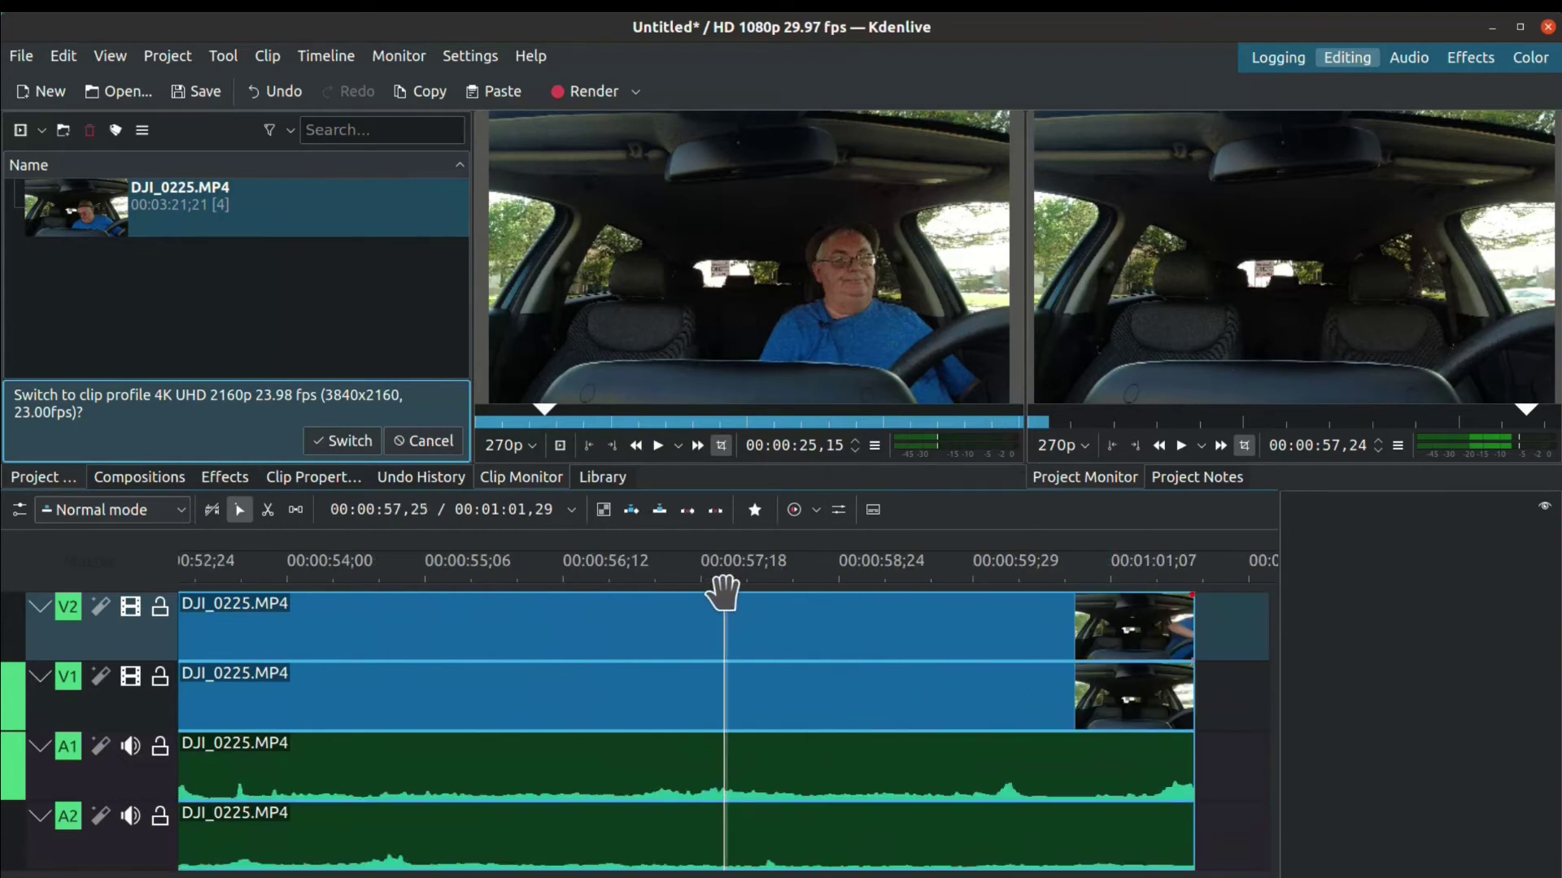
pyautogui.click(292, 593)
pyautogui.moveTo(292, 606); pyautogui.dragTo(192, 558)
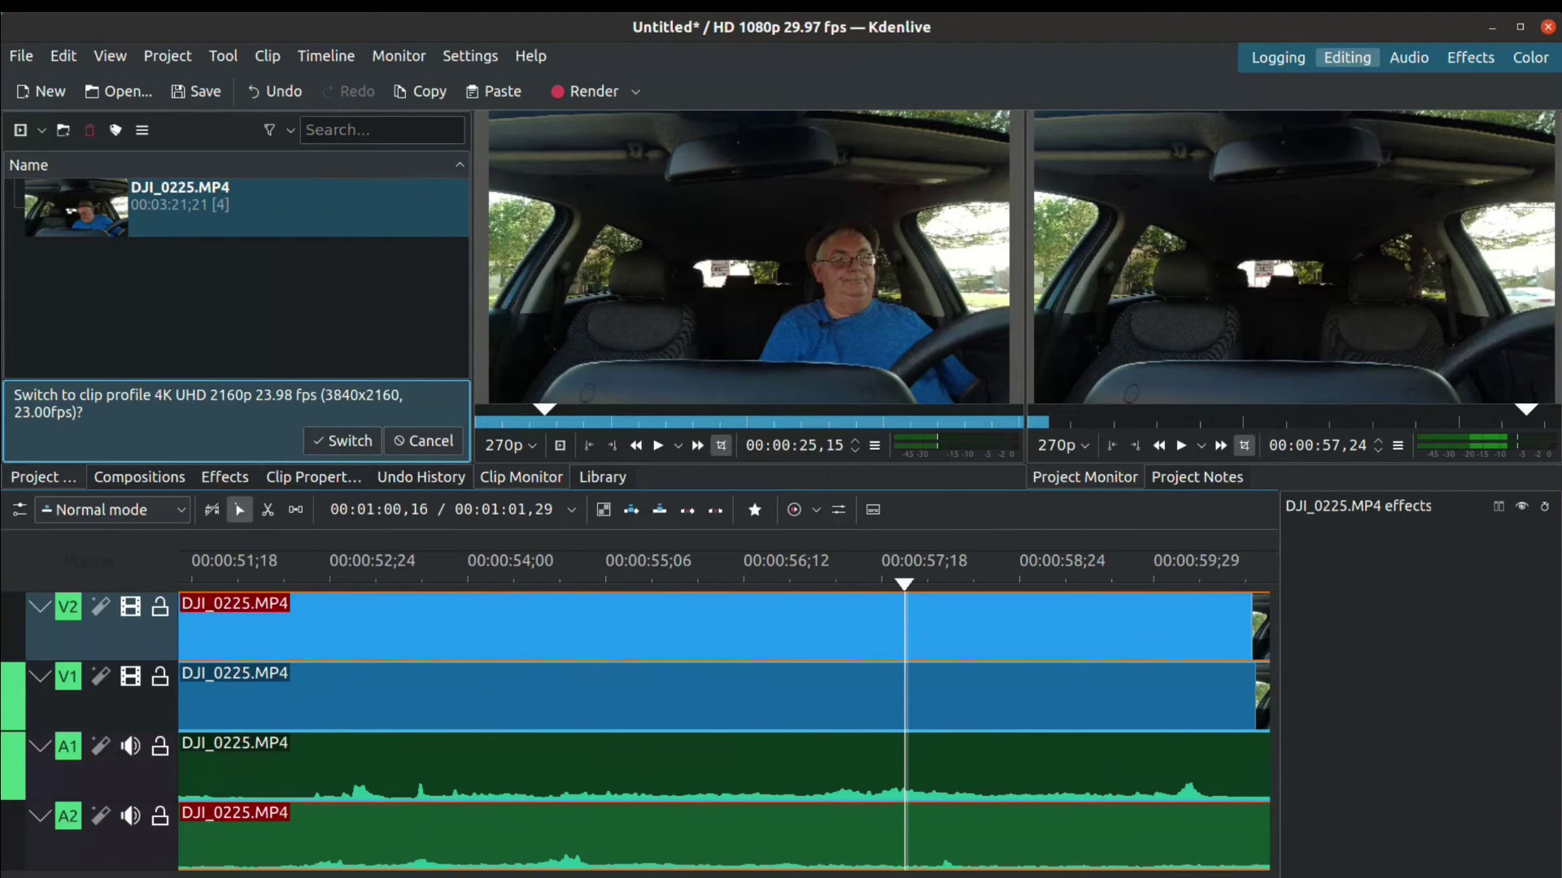
pyautogui.hotkey('ctrl', '-')
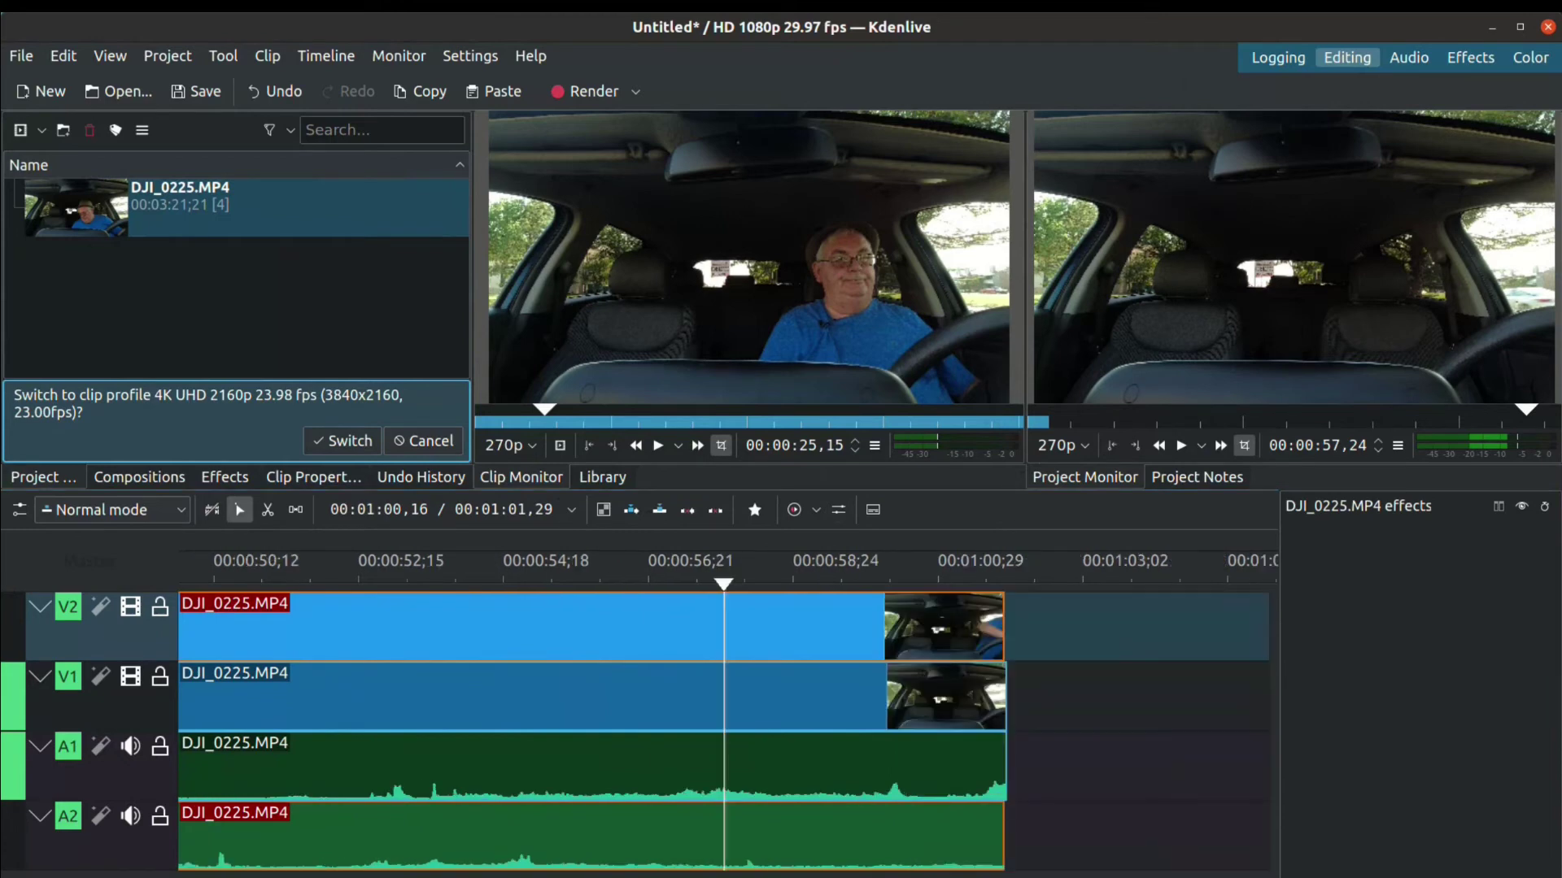
pyautogui.hotkey('ctrl', '-')
pyautogui.moveTo(699, 583); pyautogui.dragTo(2, 581)
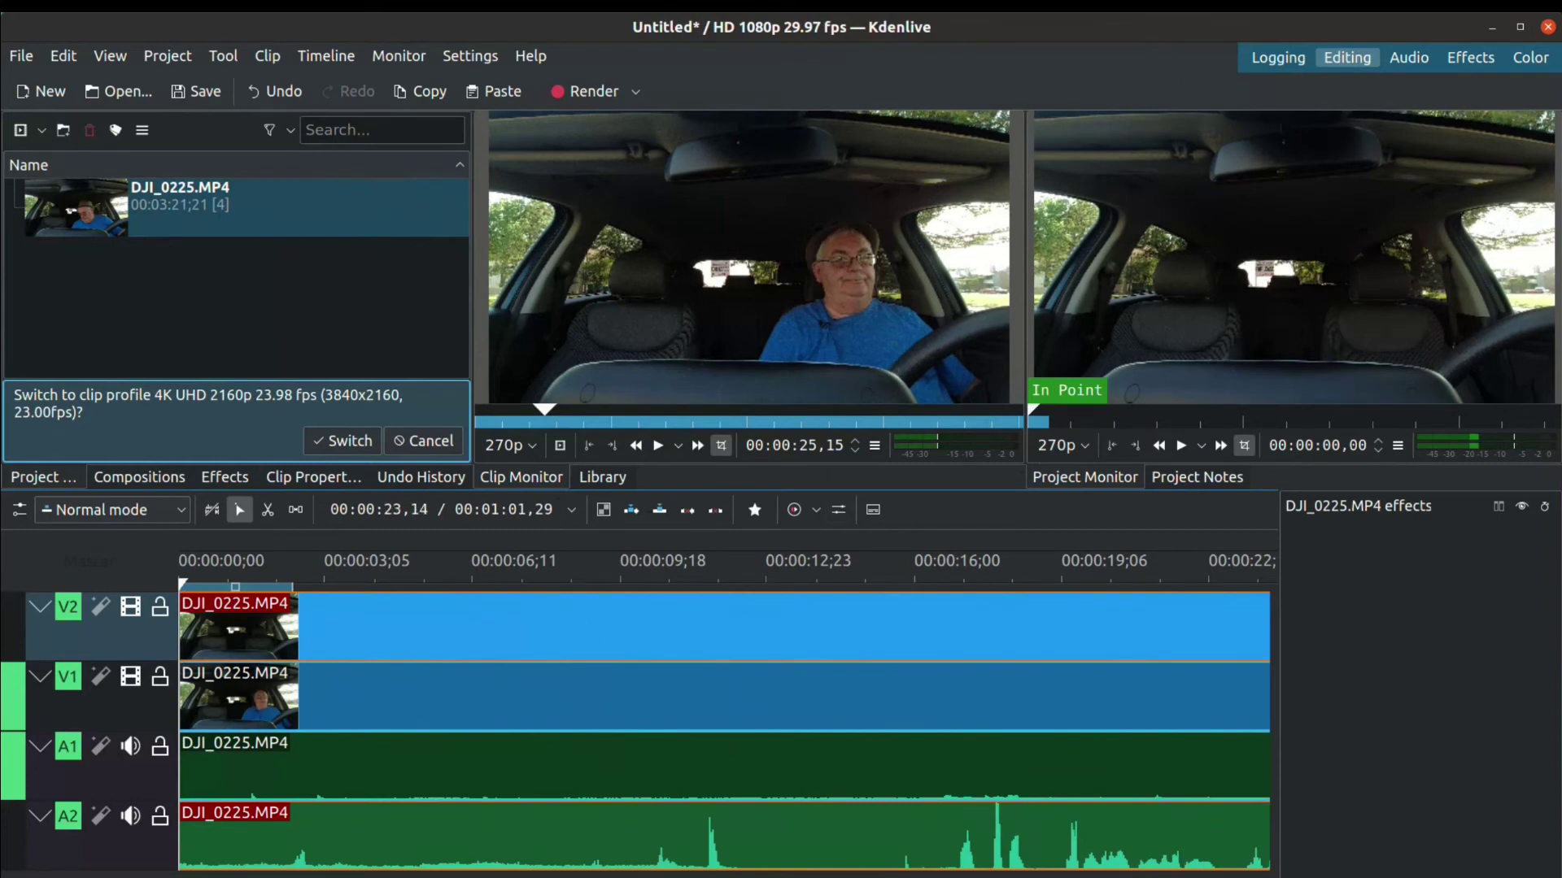
pyautogui.hotkey('ctrl', '-')
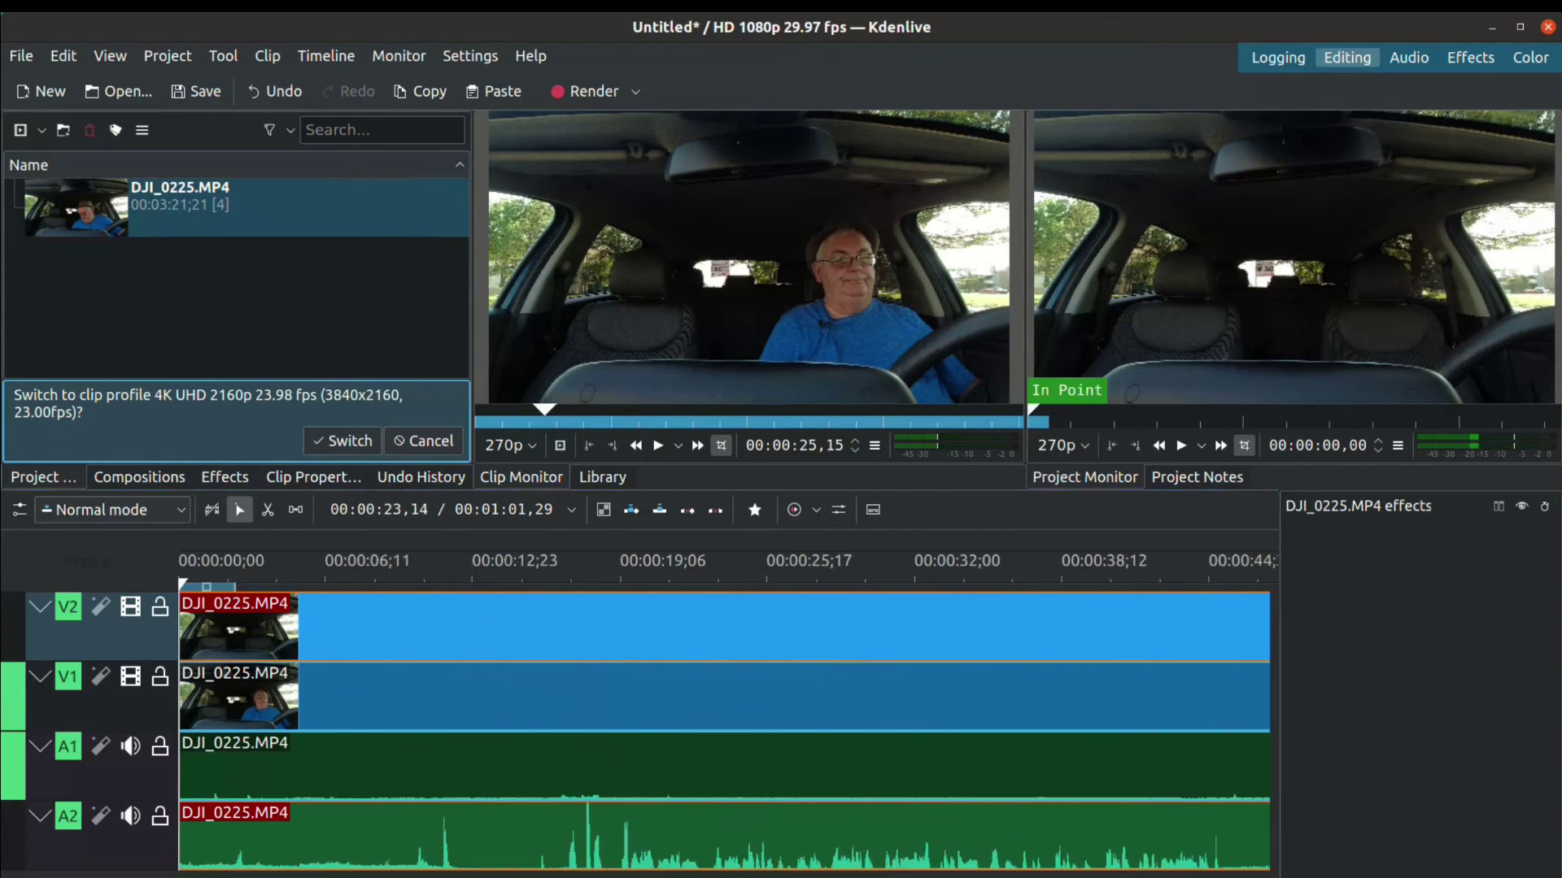
pyautogui.hotkey('ctrl', '-')
pyautogui.hotkey('ctrl', '-')
pyautogui.hotkey('ctrl', '+')
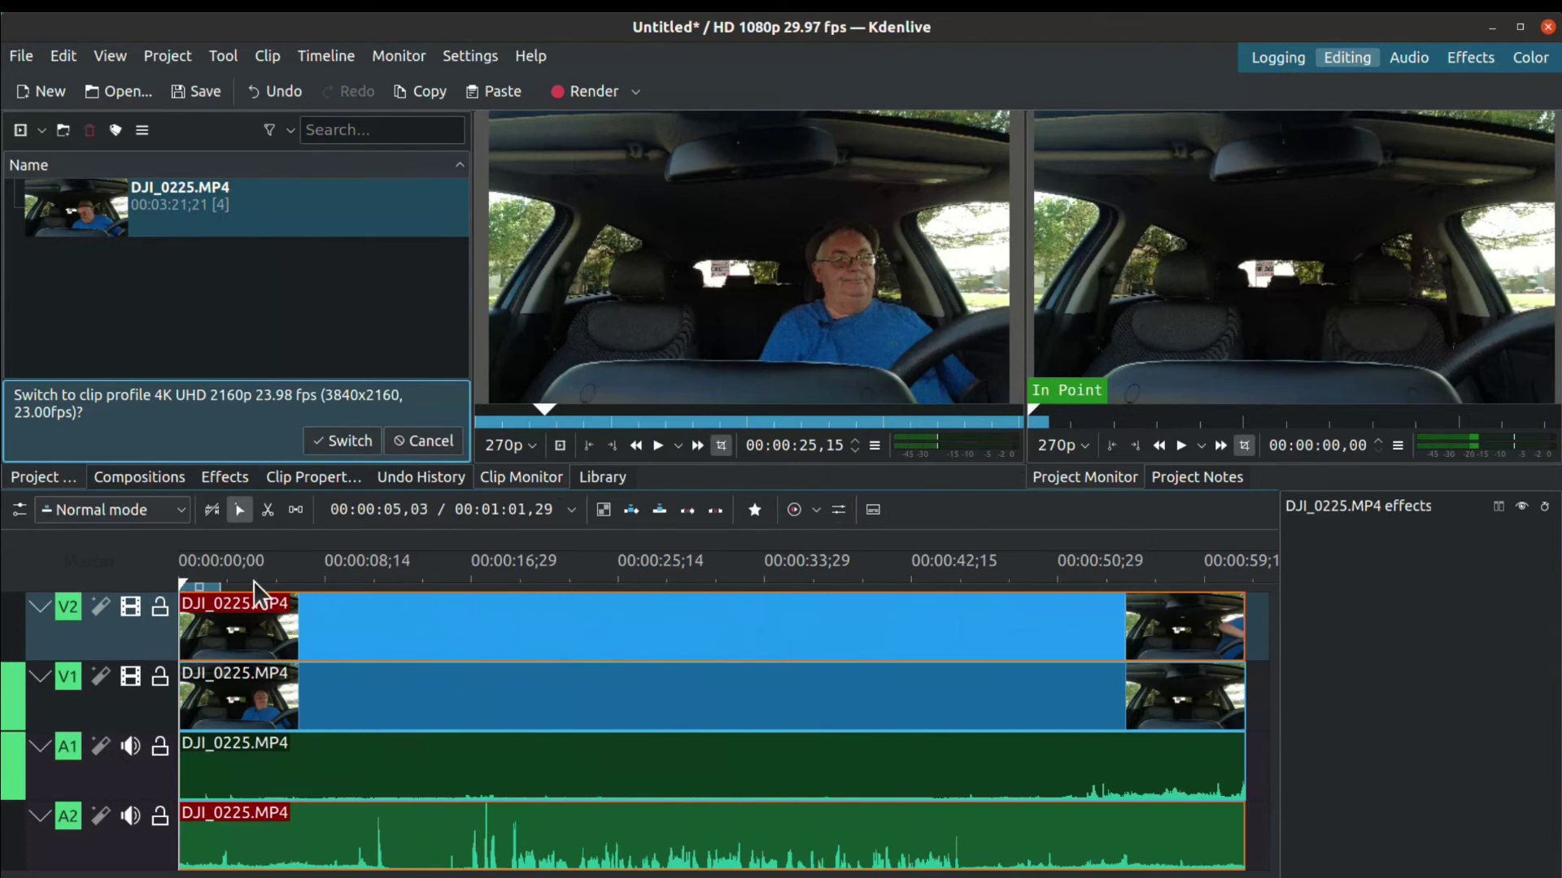
# Show the V2 clip at 00:00:09,05 and zoom out the Project Monitor to leave space around the picture
pyautogui.moveTo(182, 581); pyautogui.dragTo(335, 568)
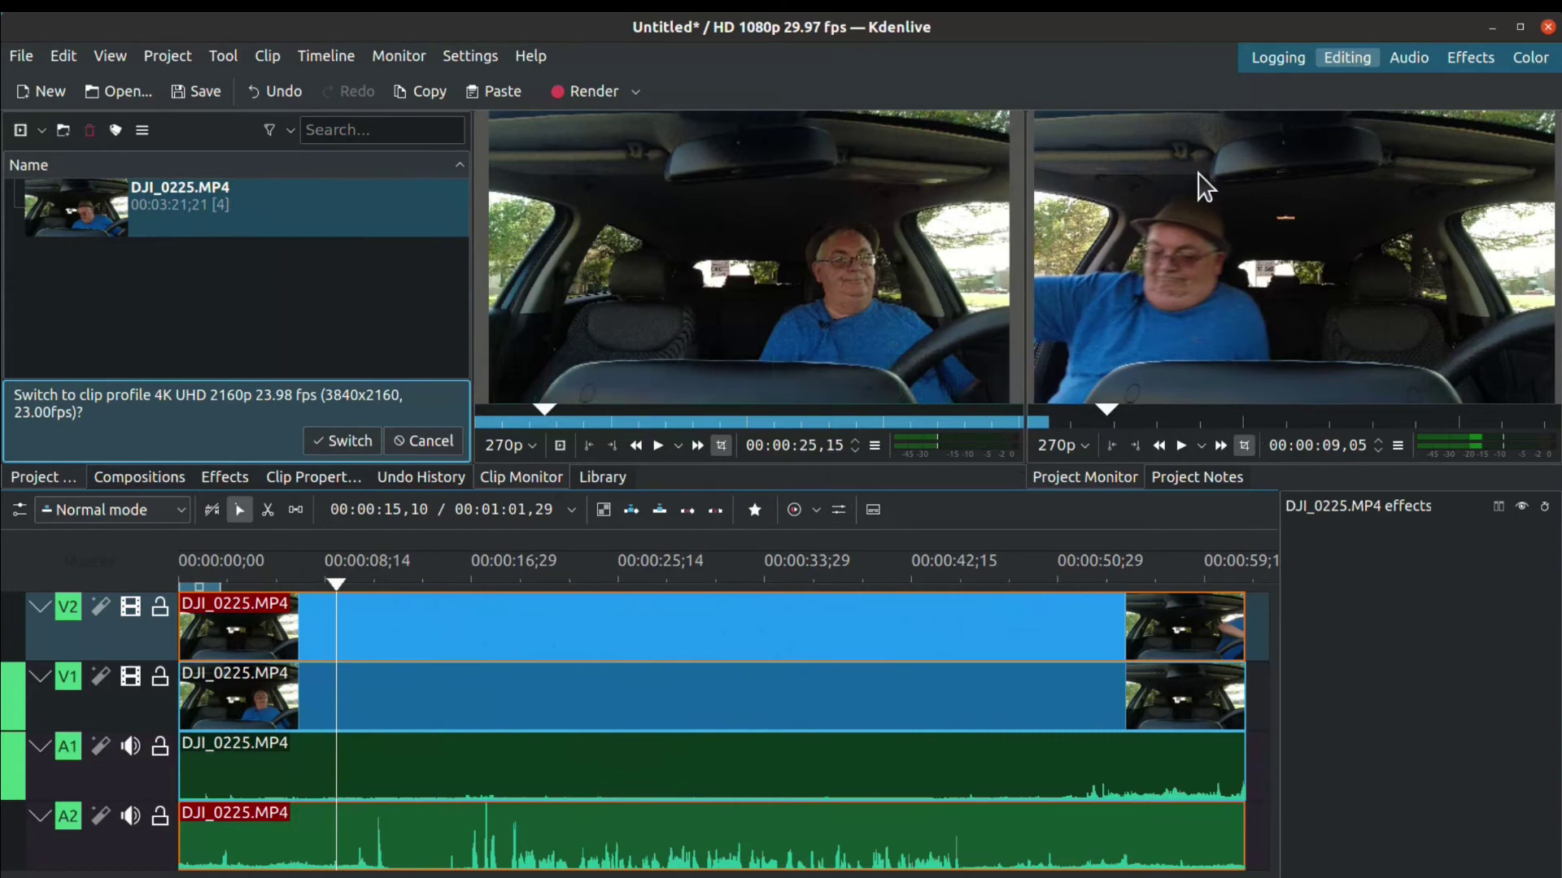
pyautogui.moveTo(1550, 208)
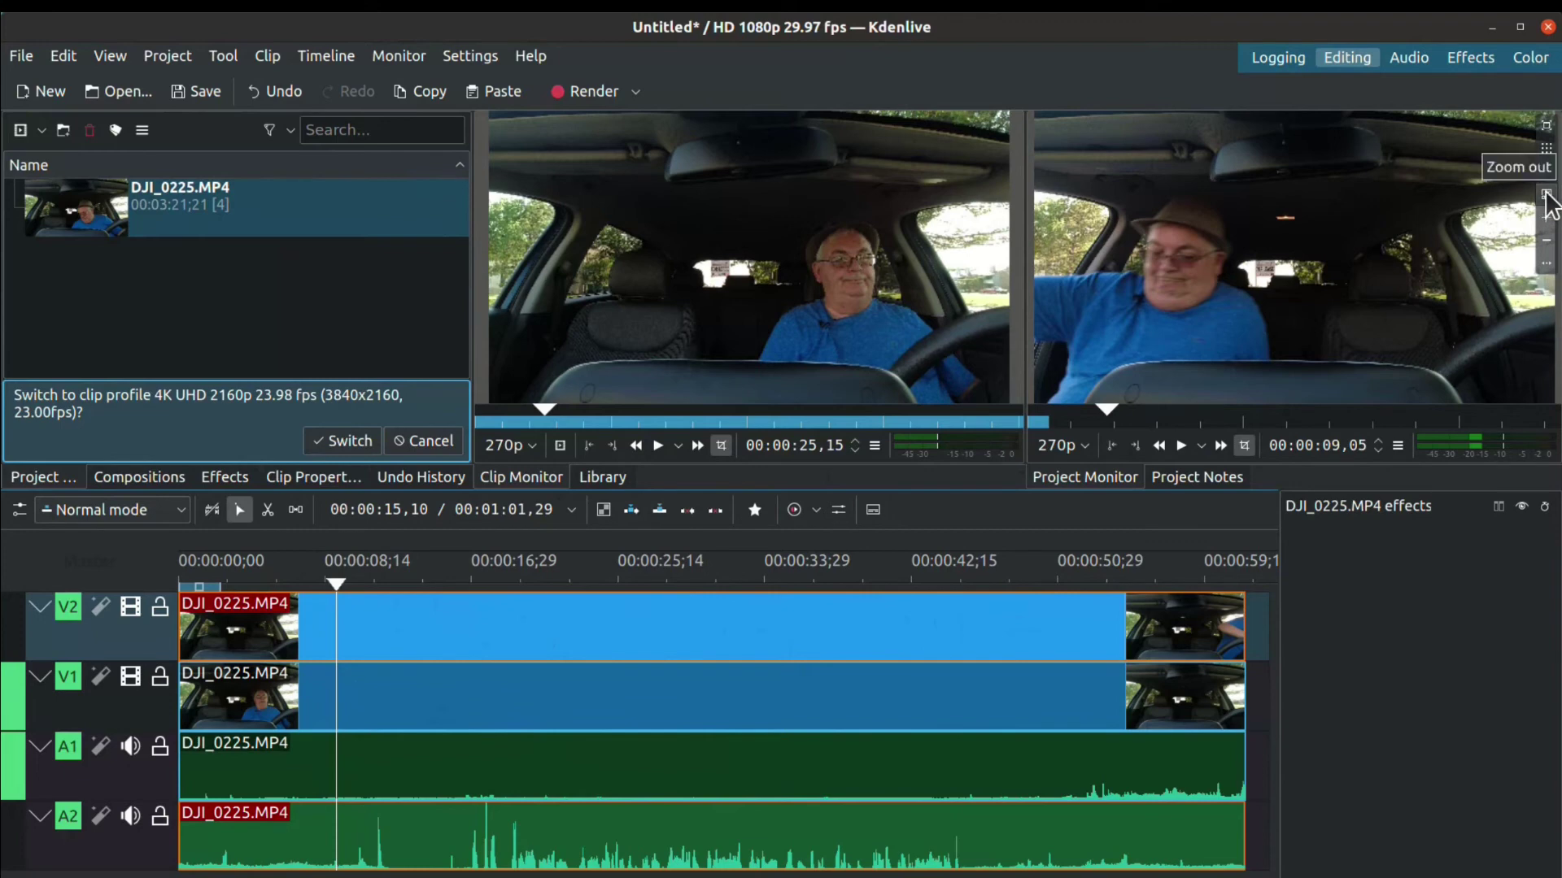
pyautogui.click(1546, 195)
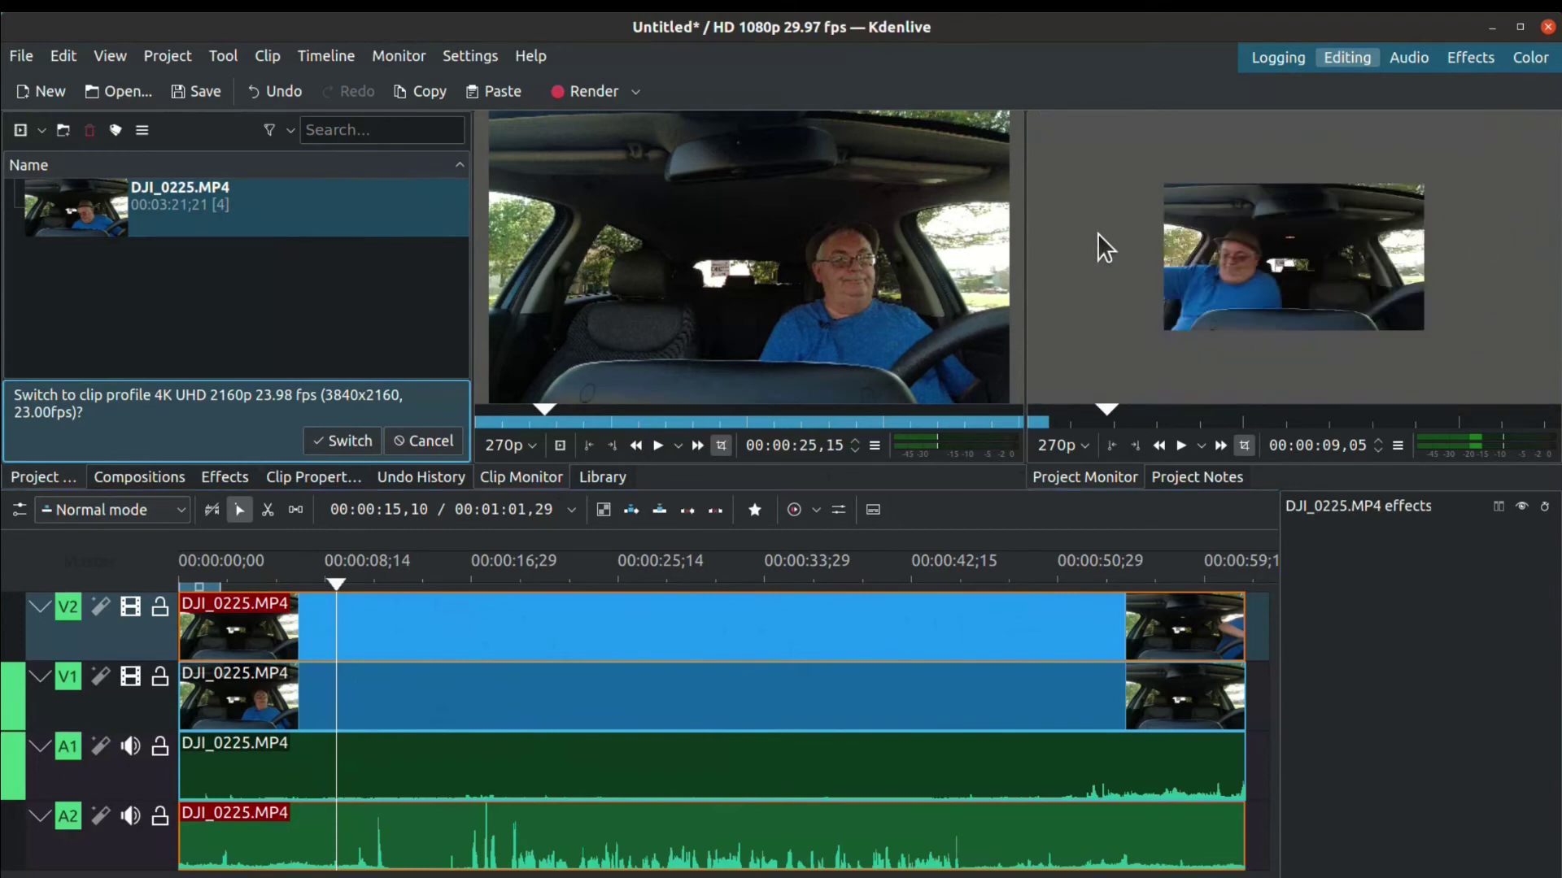
# Switch to the Effects workspace layout and search the effects for "roto"
pyautogui.click(1487, 60)
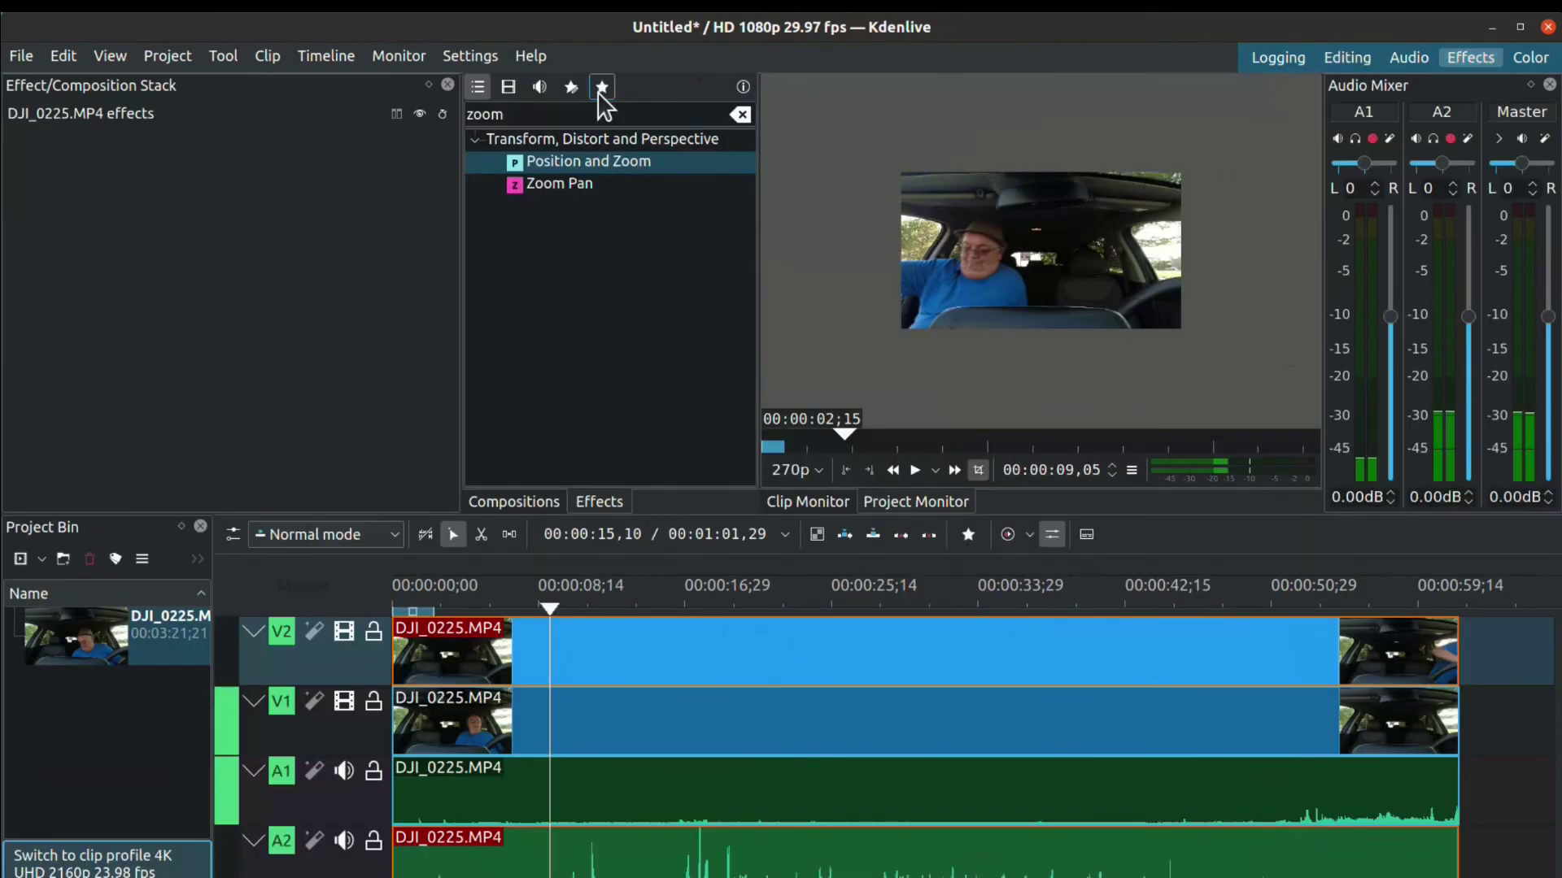
pyautogui.click(741, 114)
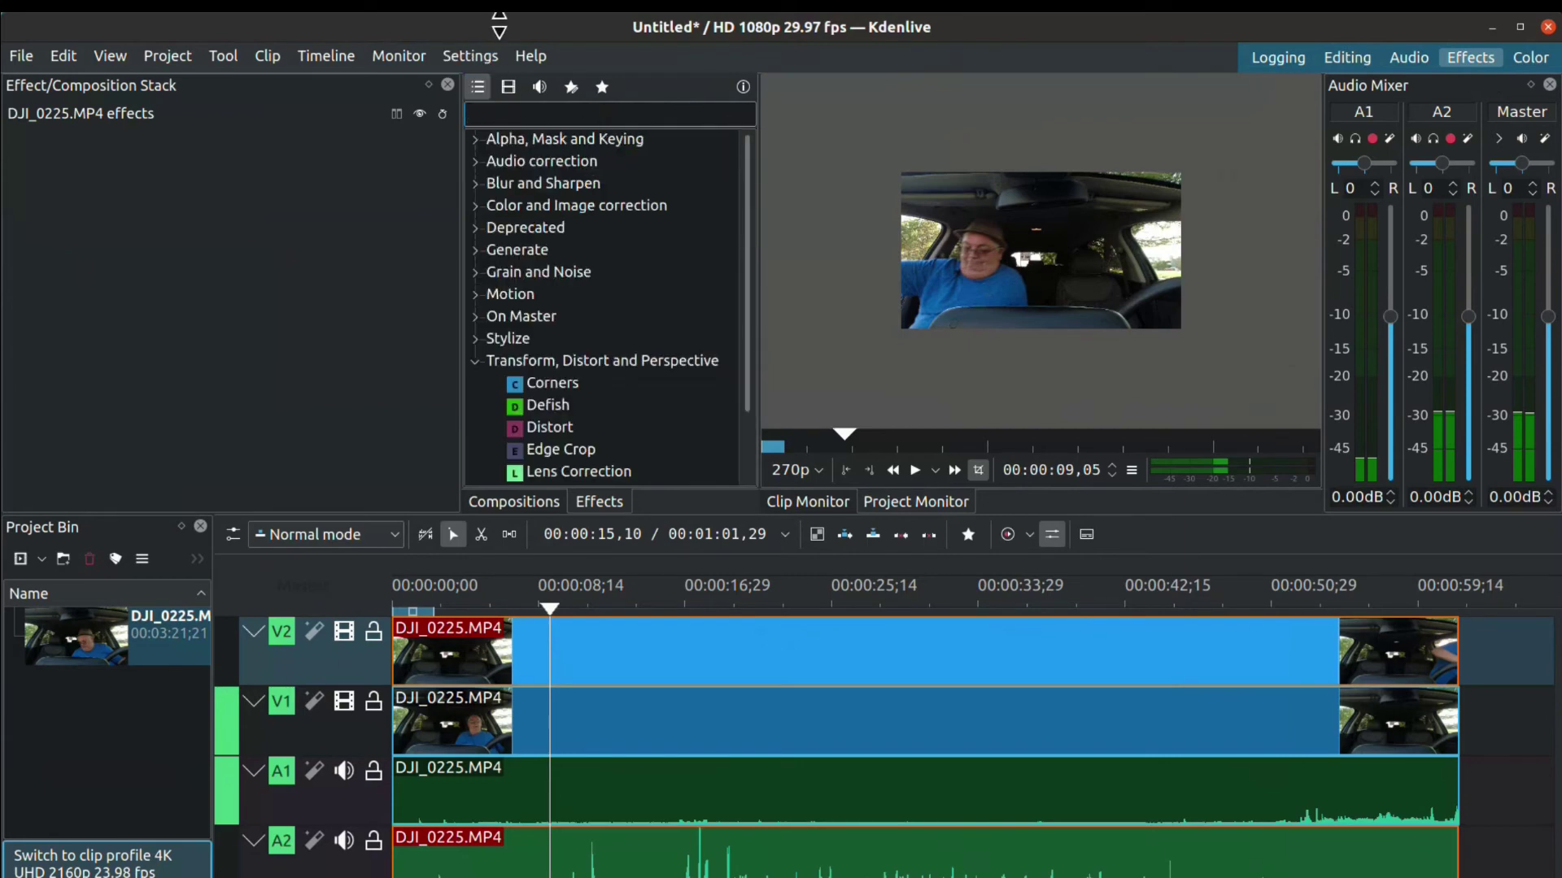
pyautogui.write('rot')
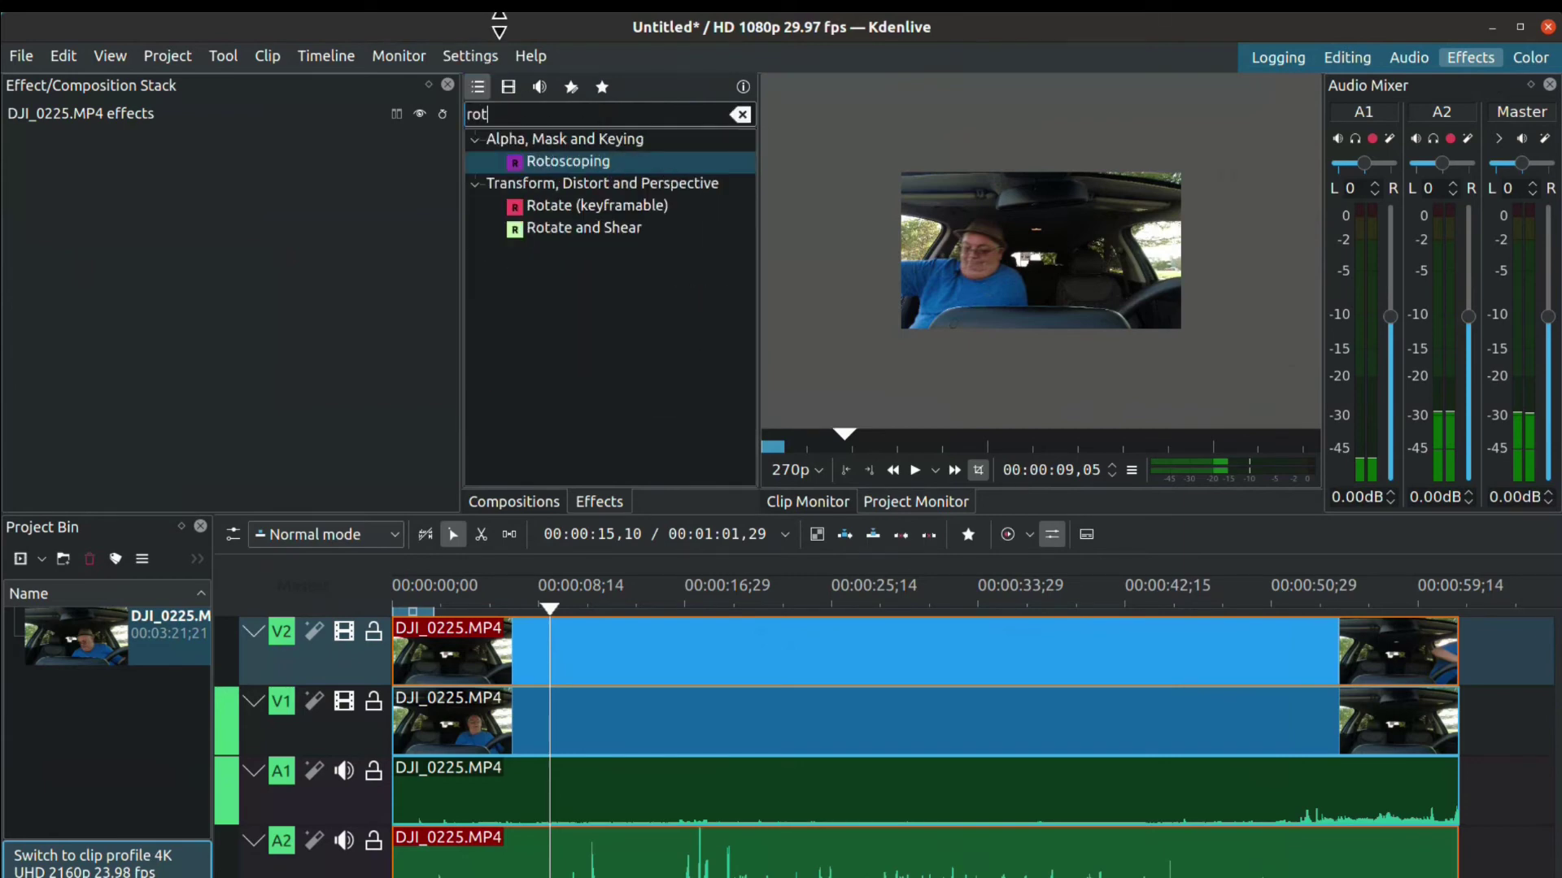
pyautogui.write('o')
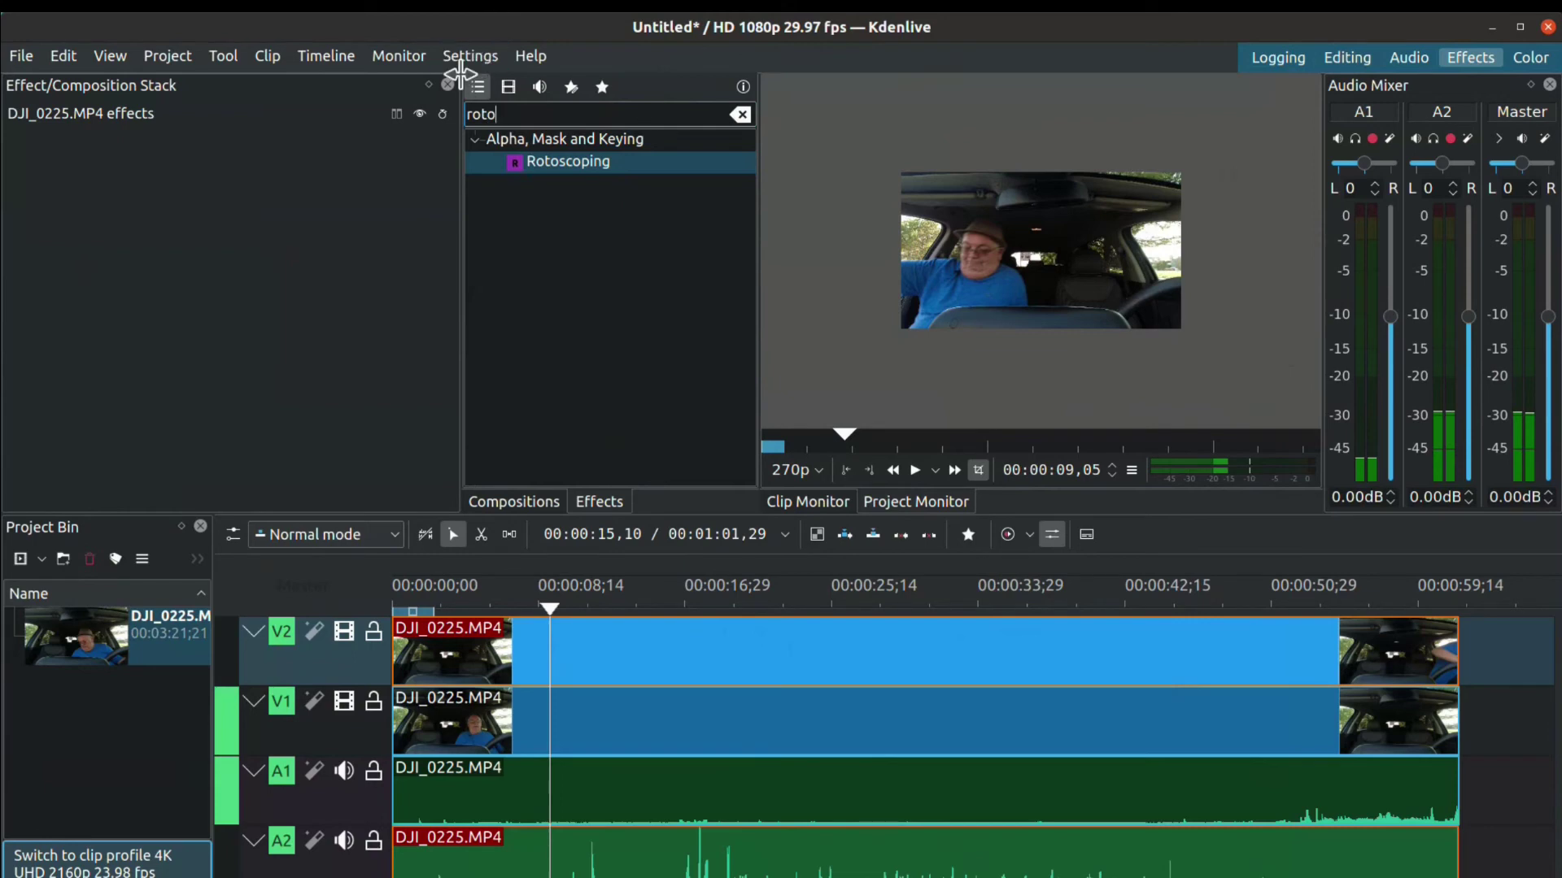
# Apply the Rotoscoping effect to the V2 clip and set its feather width to 50
pyautogui.click(586, 160)
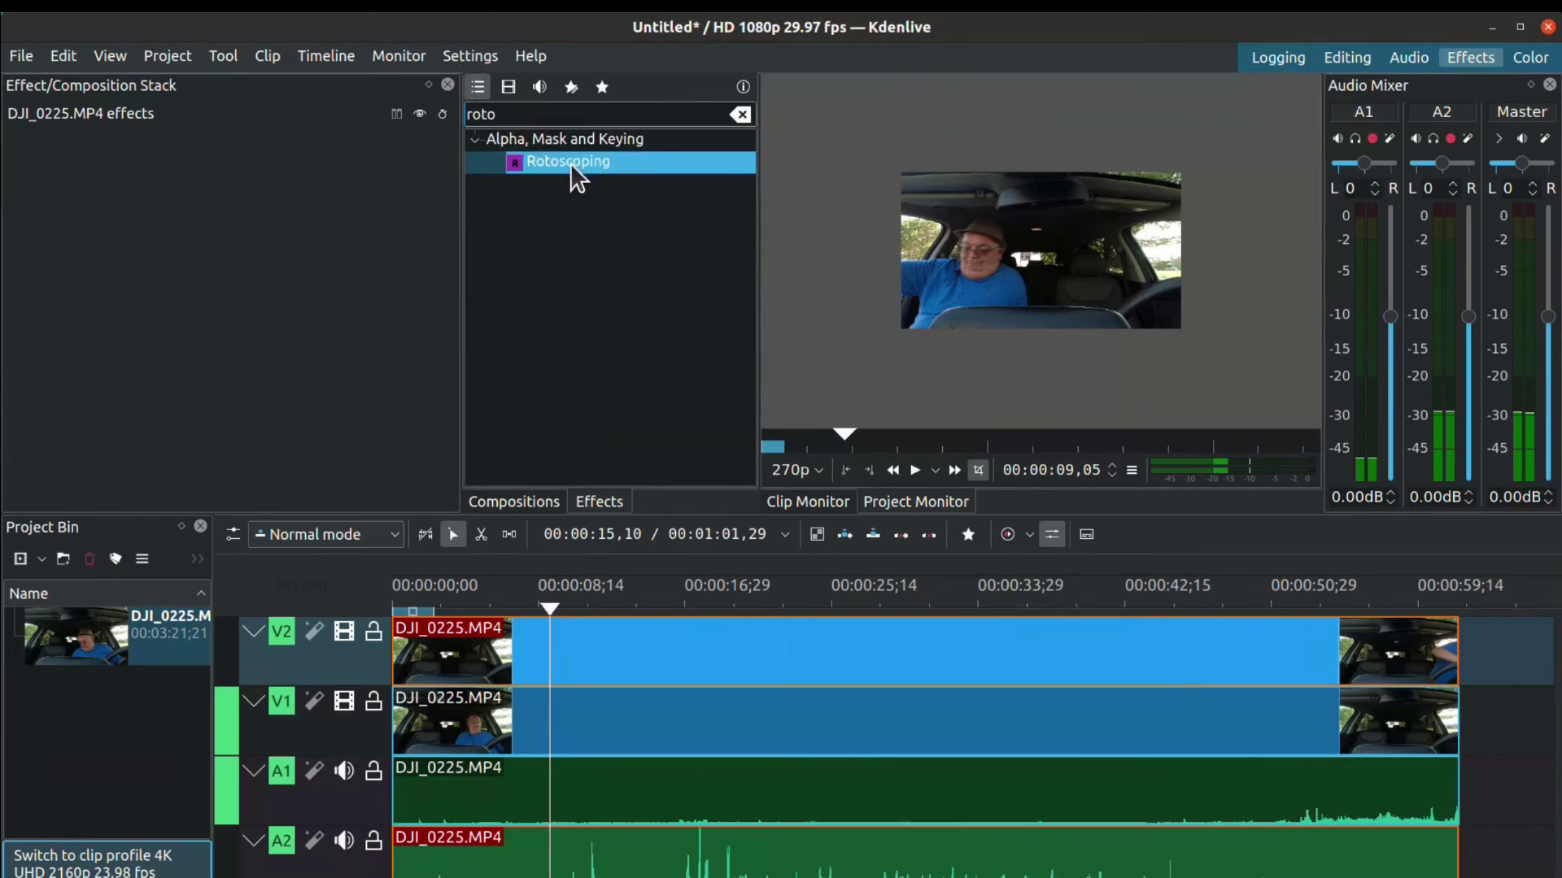
pyautogui.moveTo(562, 159); pyautogui.dragTo(644, 643)
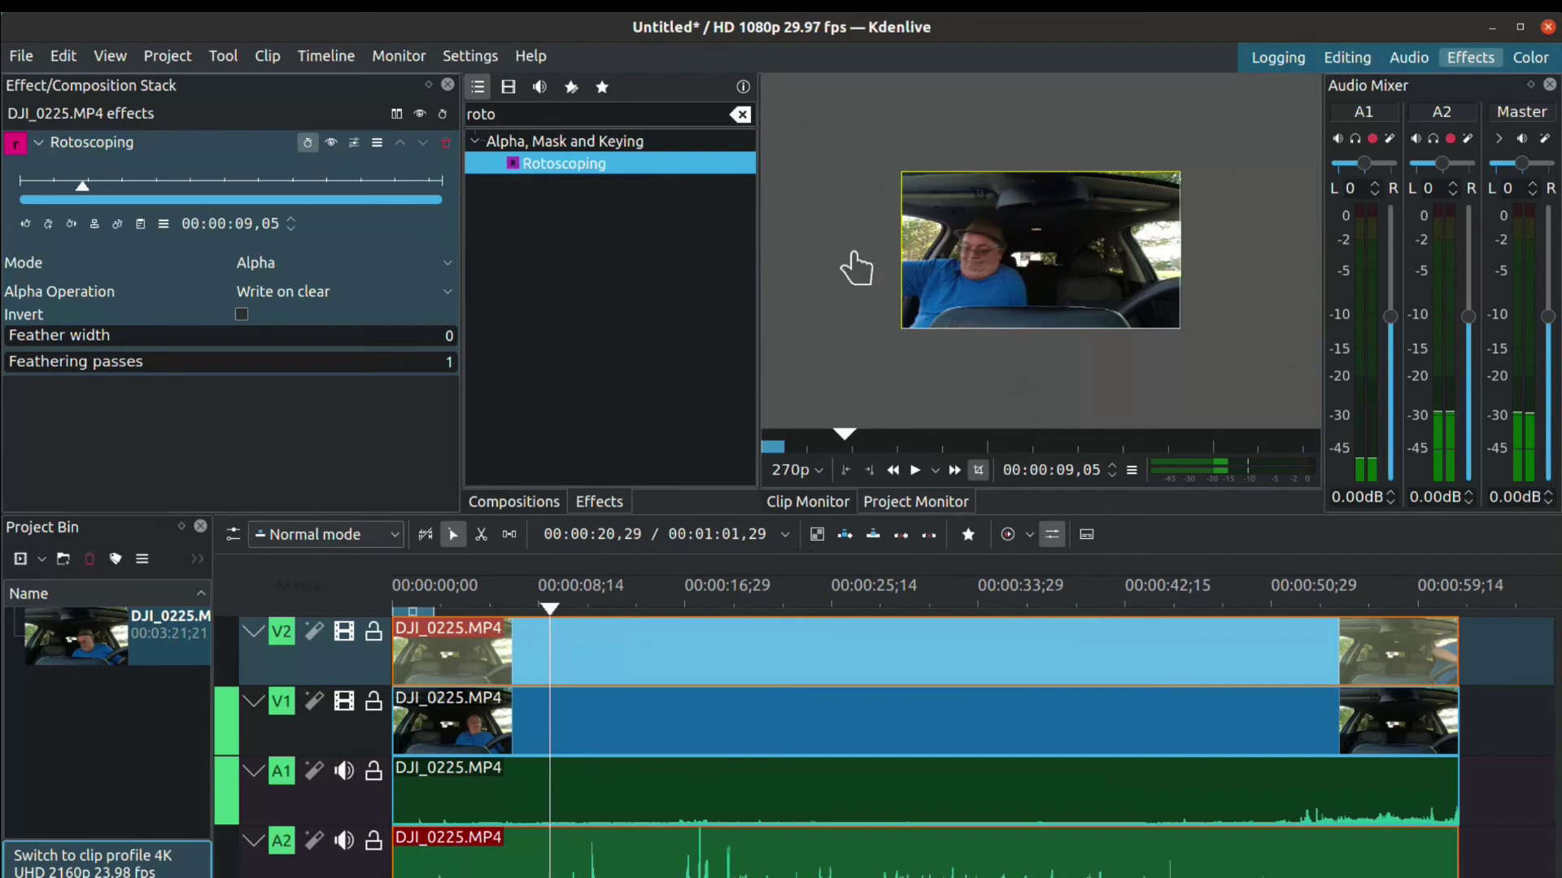
pyautogui.click(13, 350)
pyautogui.moveTo(13, 341); pyautogui.dragTo(39, 343)
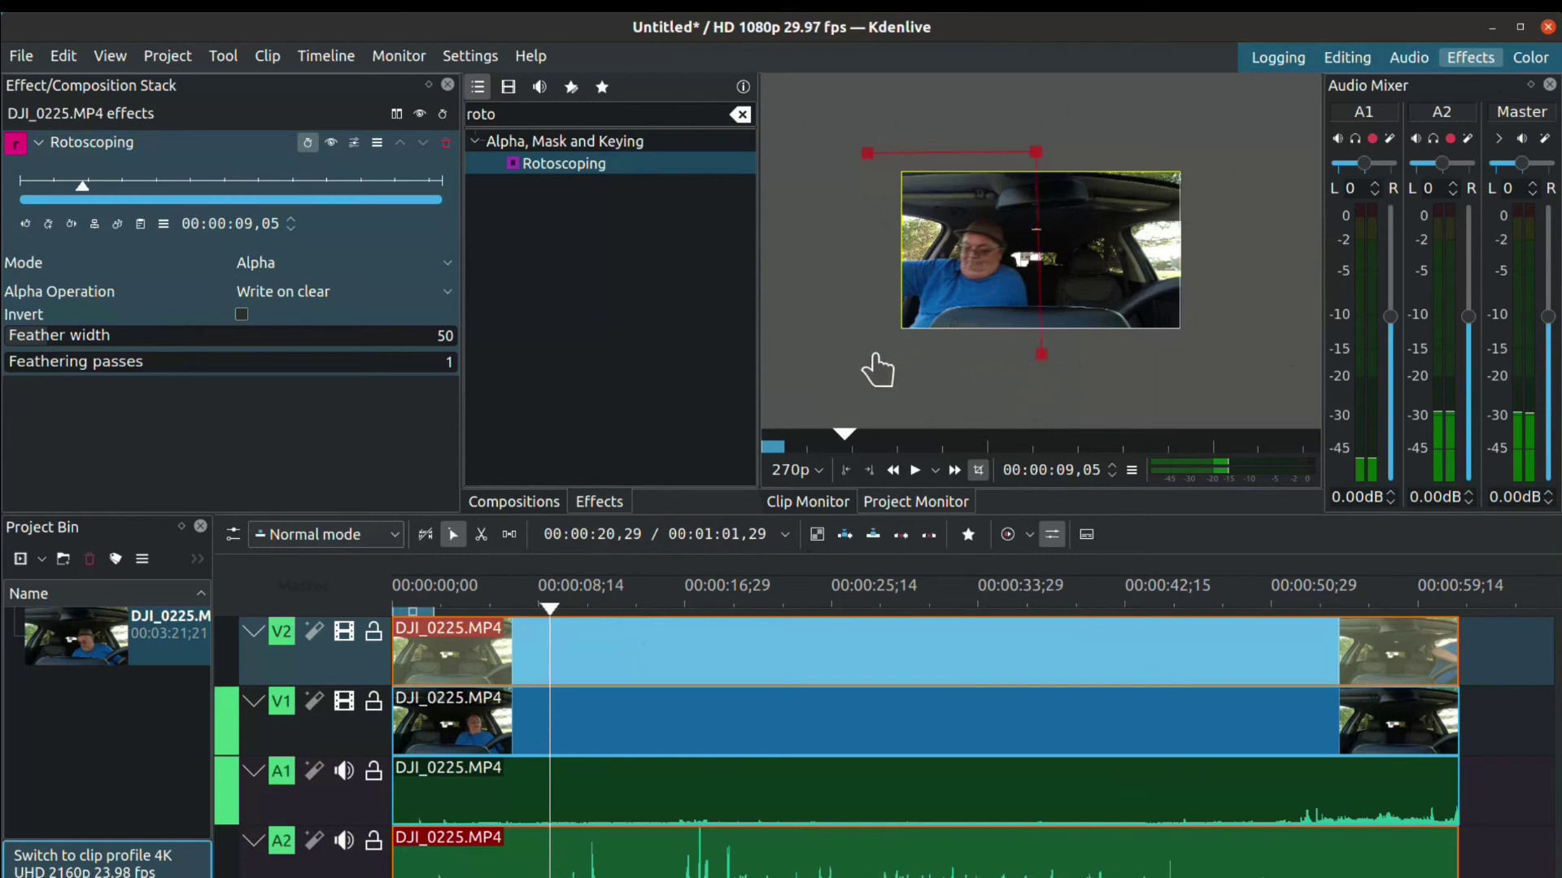
# Close the Rotoscoping mask outline around the left half of the picture and return the playhead to the start of the timeline
pyautogui.click(870, 165)
pyautogui.click(971, 244)
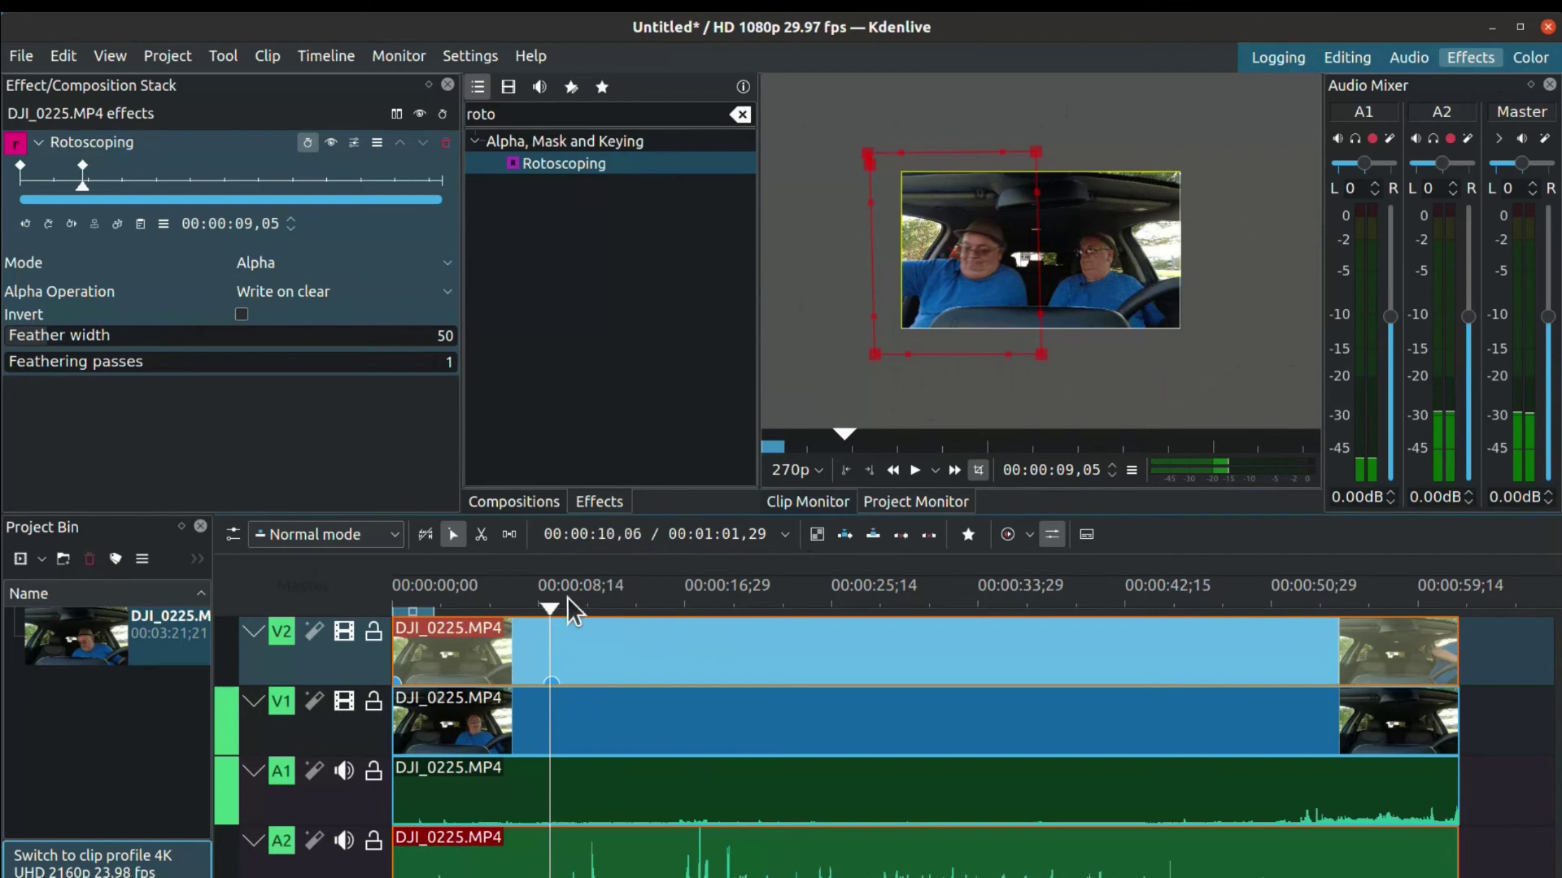
pyautogui.moveTo(544, 602); pyautogui.dragTo(327, 613)
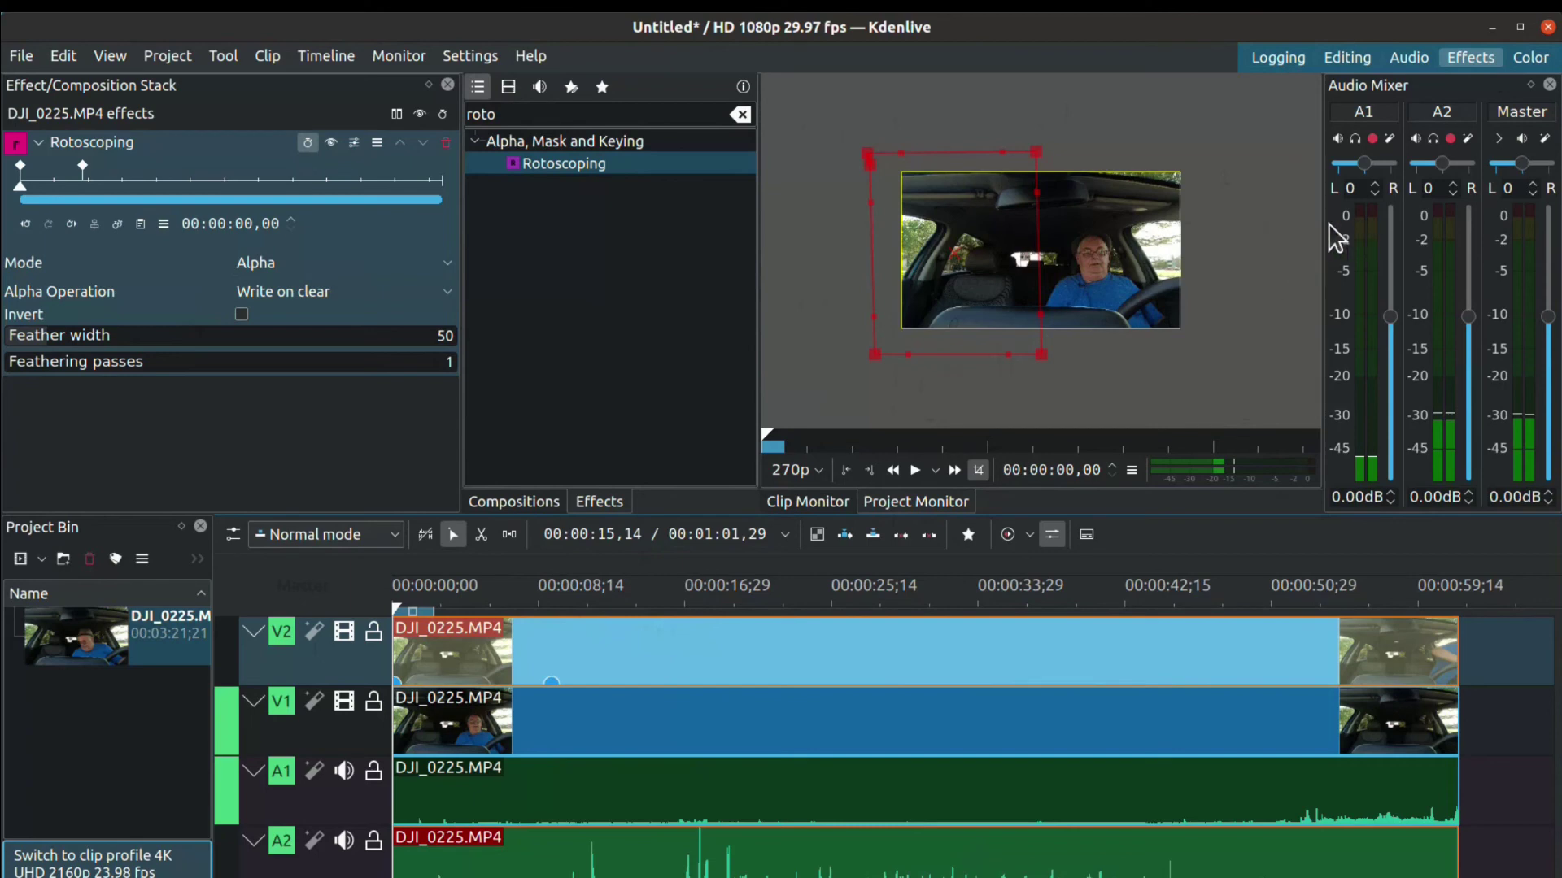
# Zoom the Project Monitor back in on the picture and play the combined shot from near the start of the timeline
pyautogui.moveTo(1315, 223)
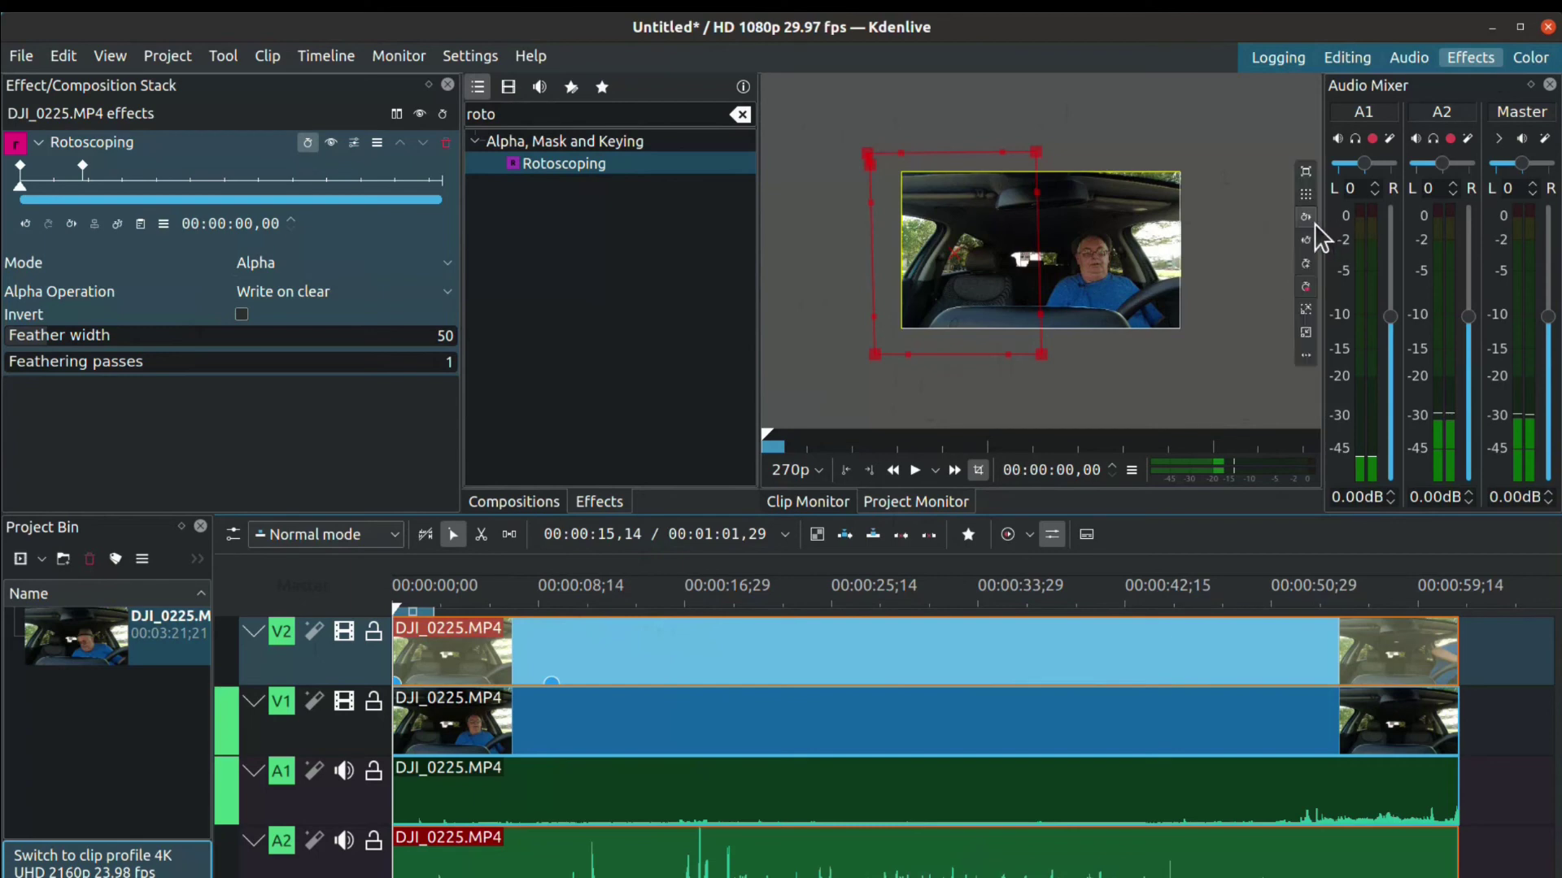
pyautogui.click(1305, 306)
pyautogui.moveTo(642, 606); pyautogui.dragTo(406, 611)
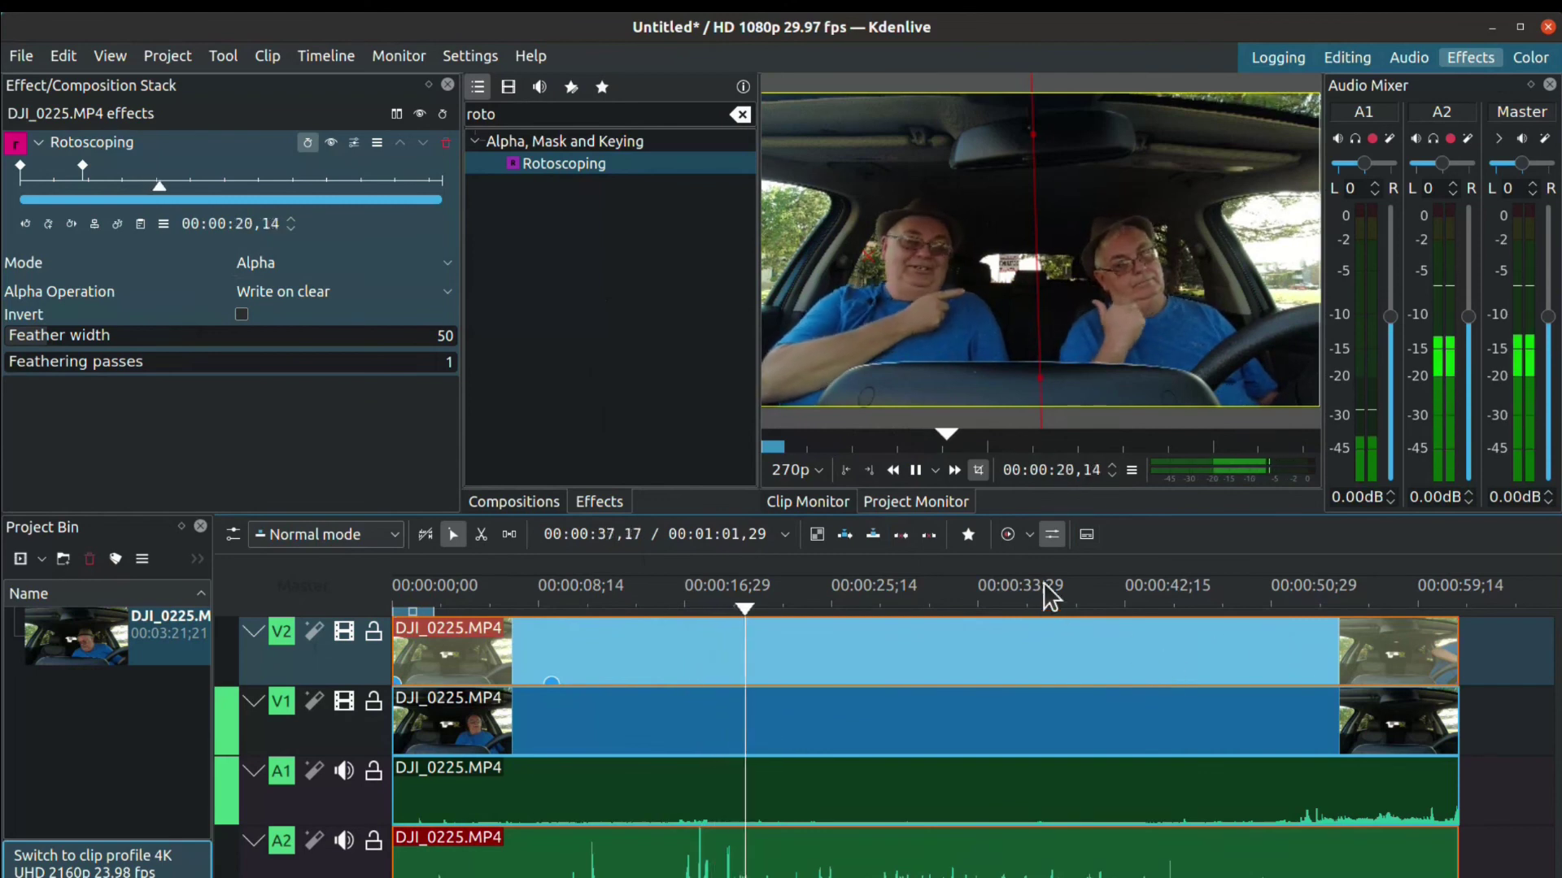
pyautogui.click(915, 470)
# Play the end of the combined shot from 00:00:45,20 and put the playhead back at 00:00:32,14
pyautogui.click(784, 604)
pyautogui.moveTo(784, 604)
pyautogui.mouseDown()
pyautogui.moveTo(1320, 579)
pyautogui.moveTo(1181, 626)
pyautogui.mouseUp()
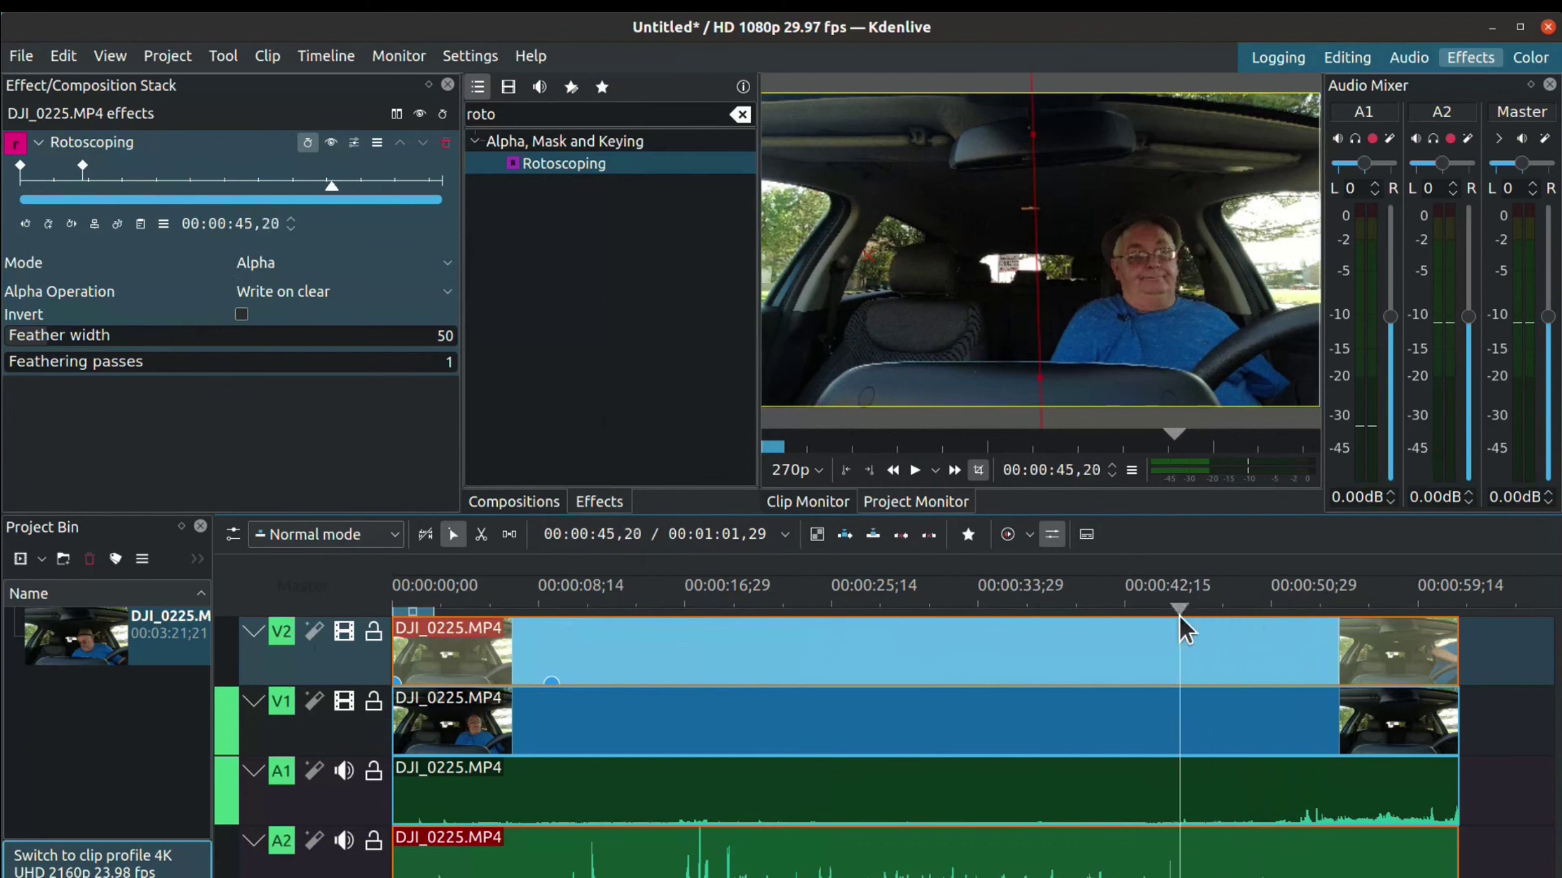
pyautogui.press('space')
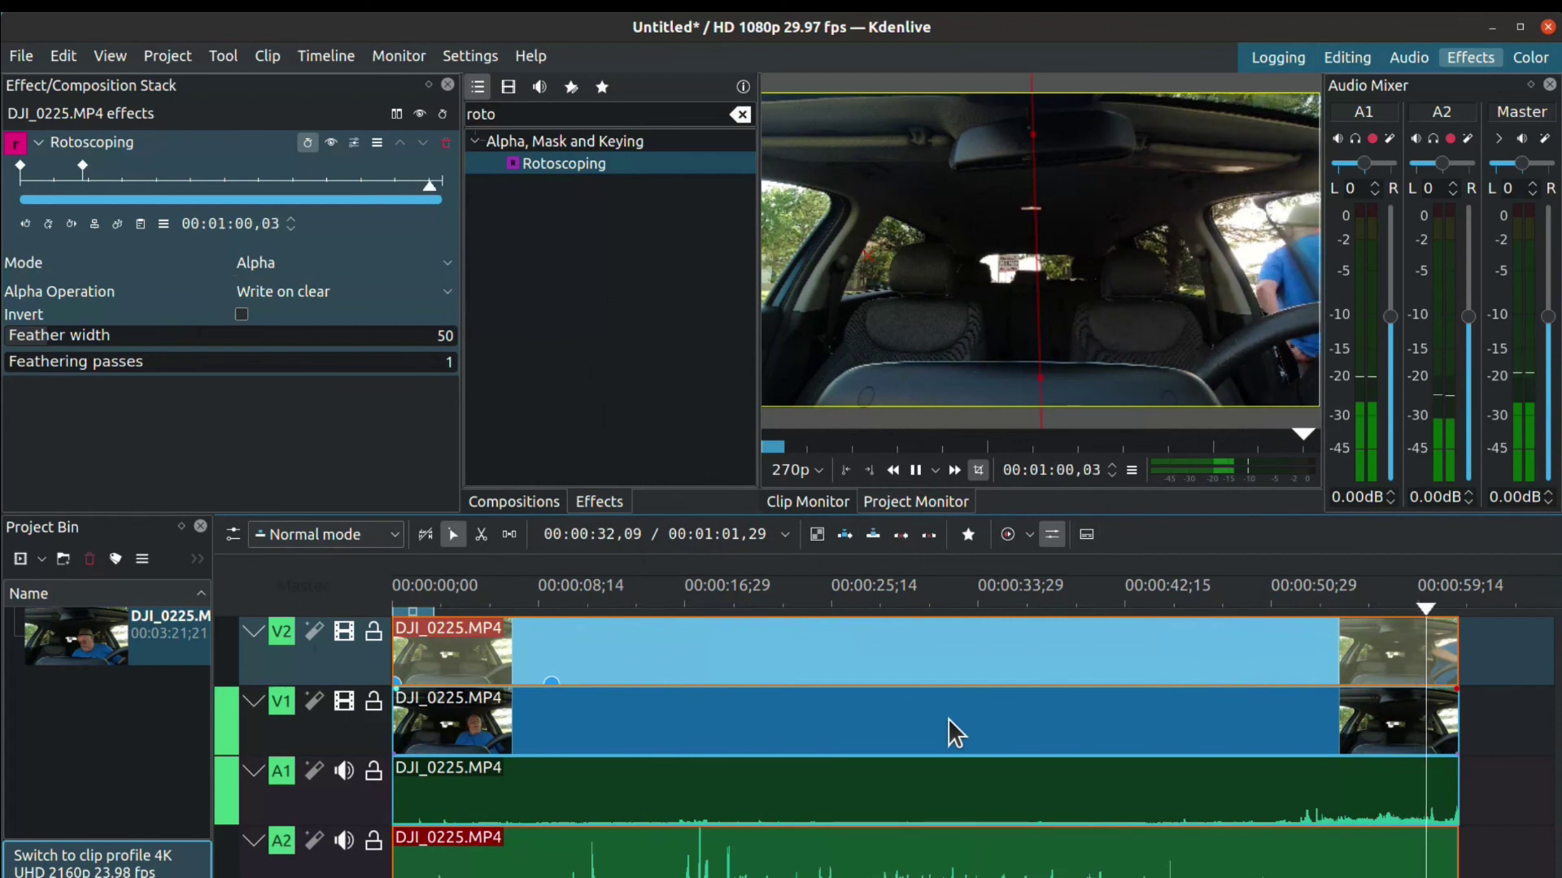
pyautogui.click(952, 598)
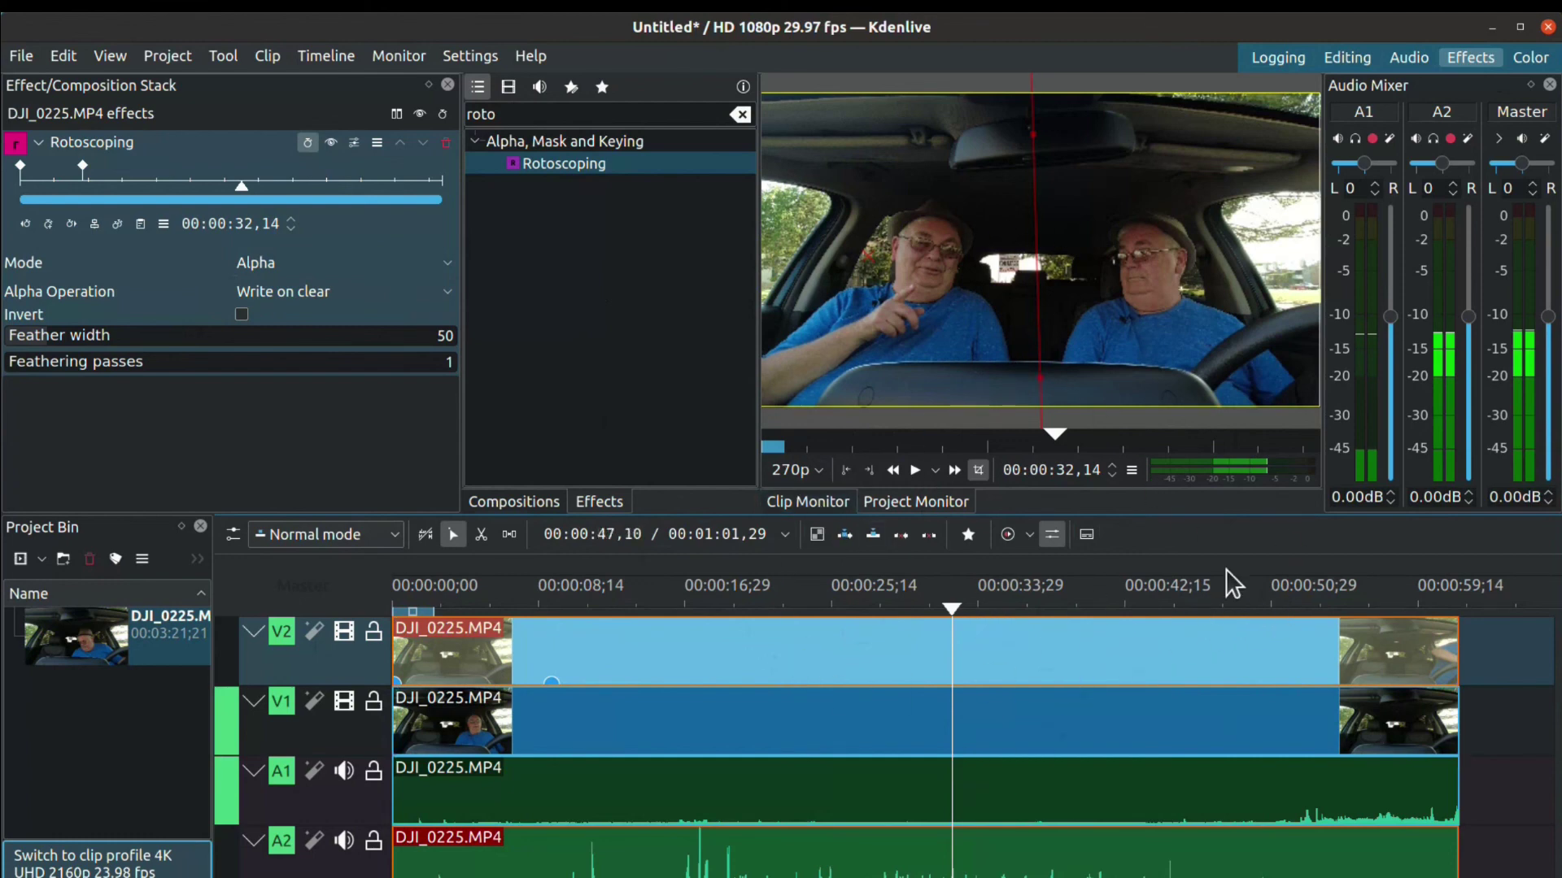
pyautogui.click(582, 163)
pyautogui.moveTo(1284, 353)
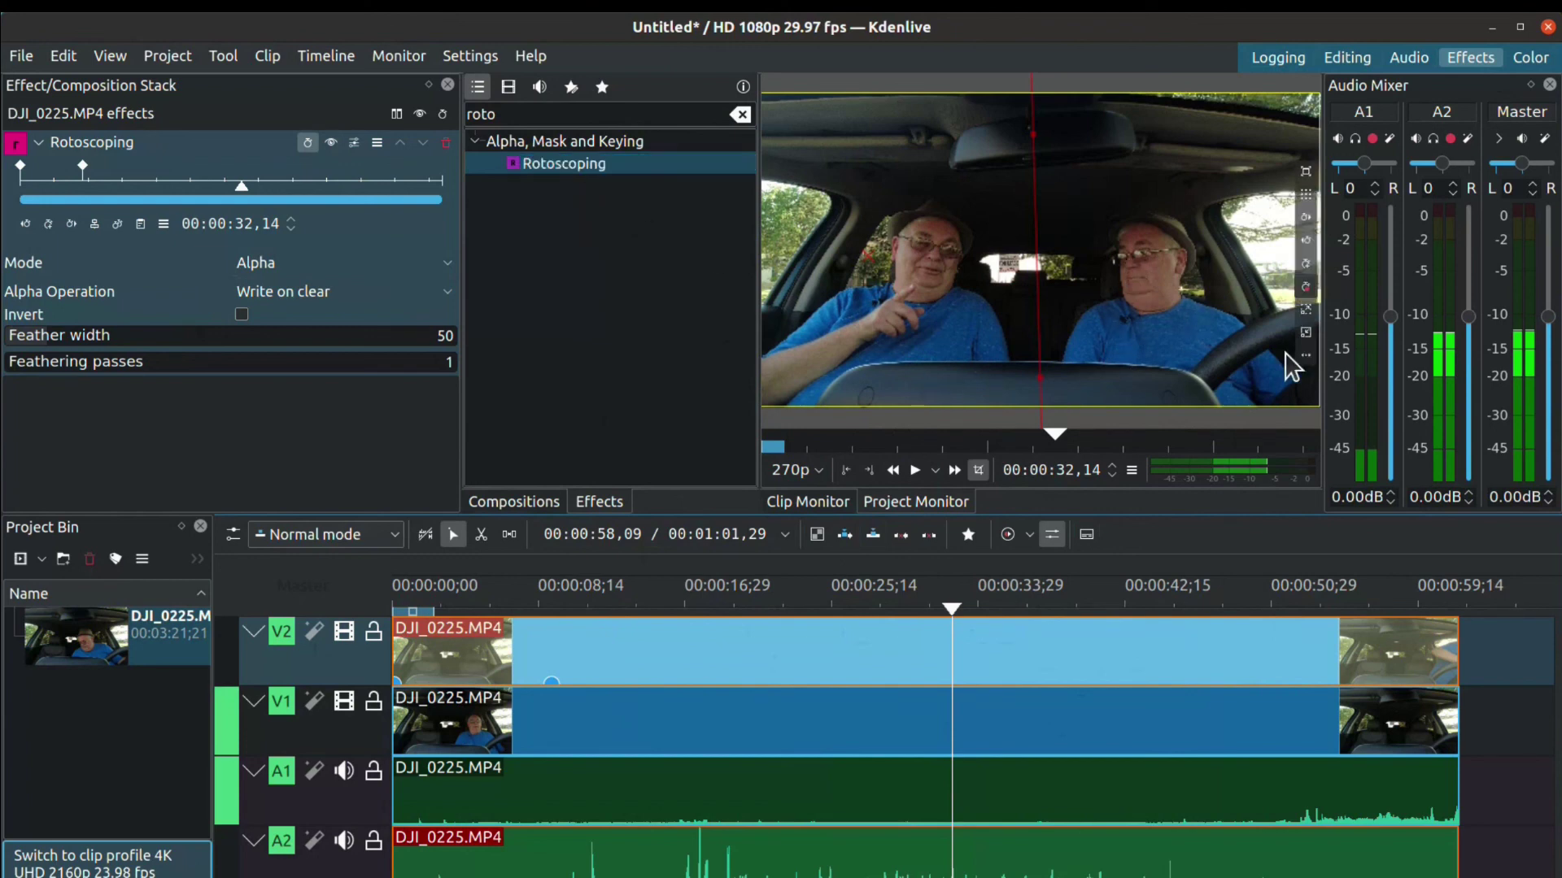